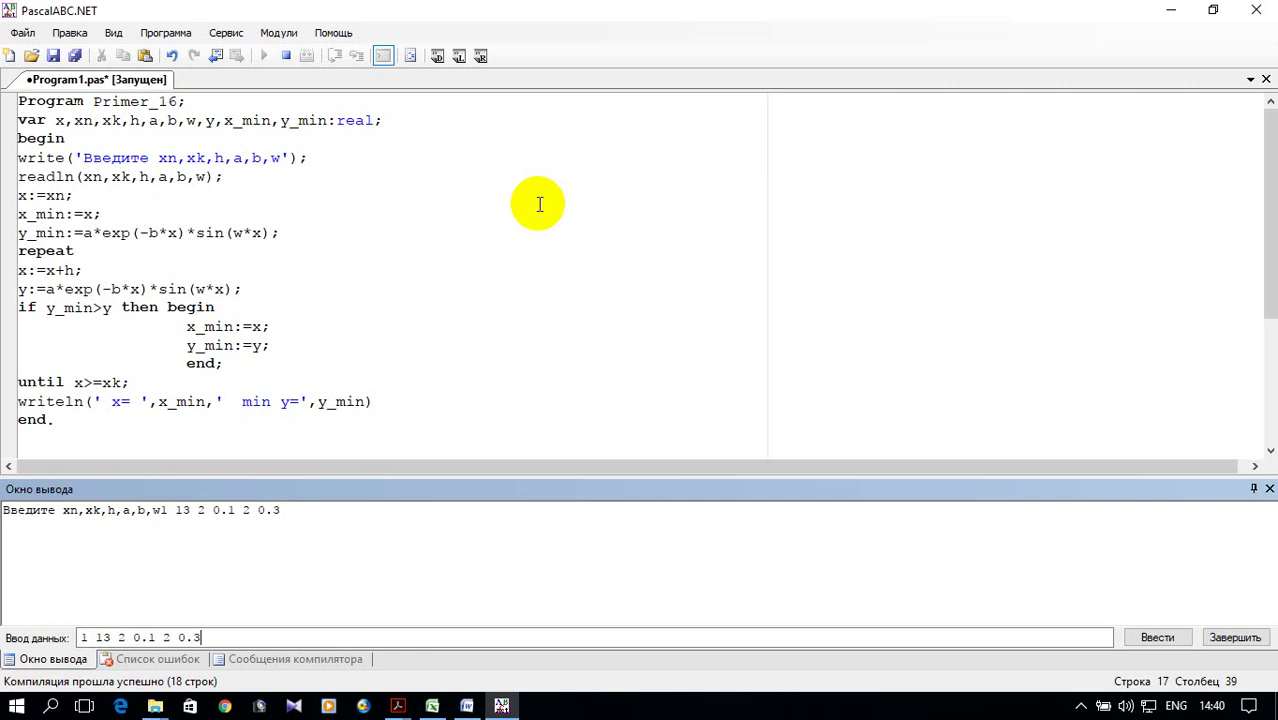
Step: Submit the input data 1 13 2 0.1 2 0.3 to the running program, and copy its entire source code
{"action": "key", "text": "Return"}
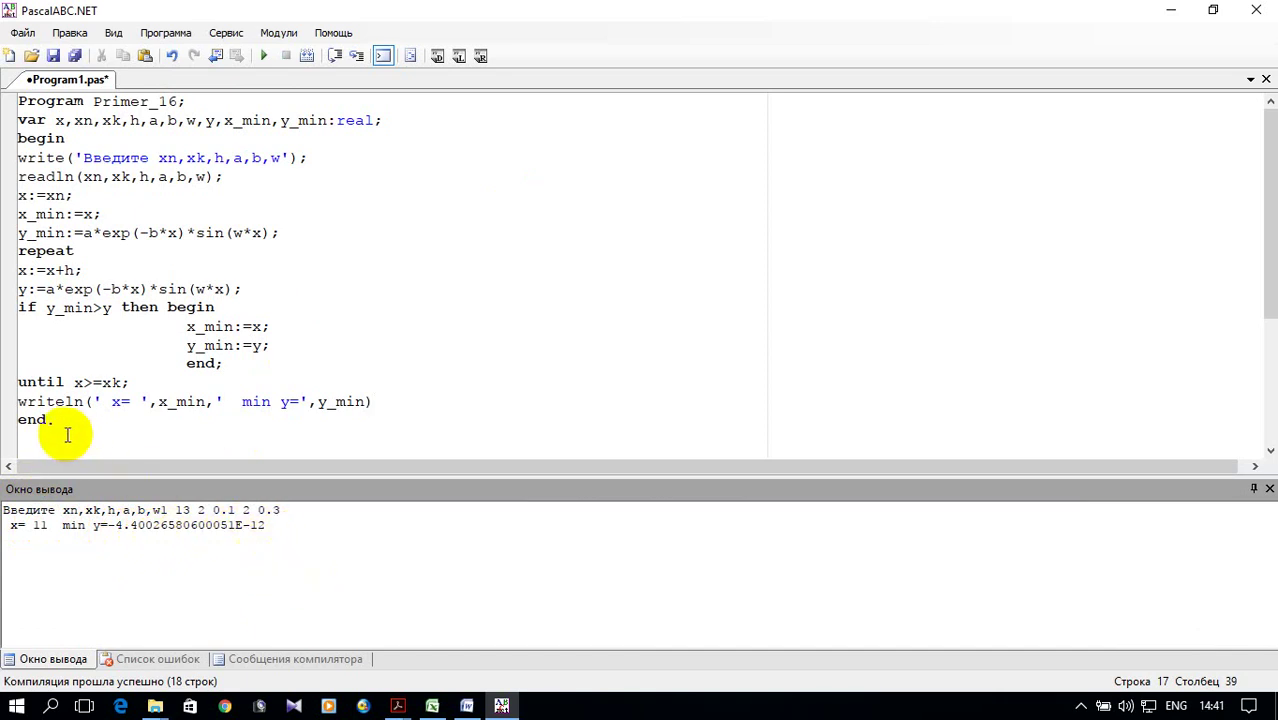
{"action": "left_click_drag", "start_coordinate": [52, 421], "coordinate": [14, 94]}
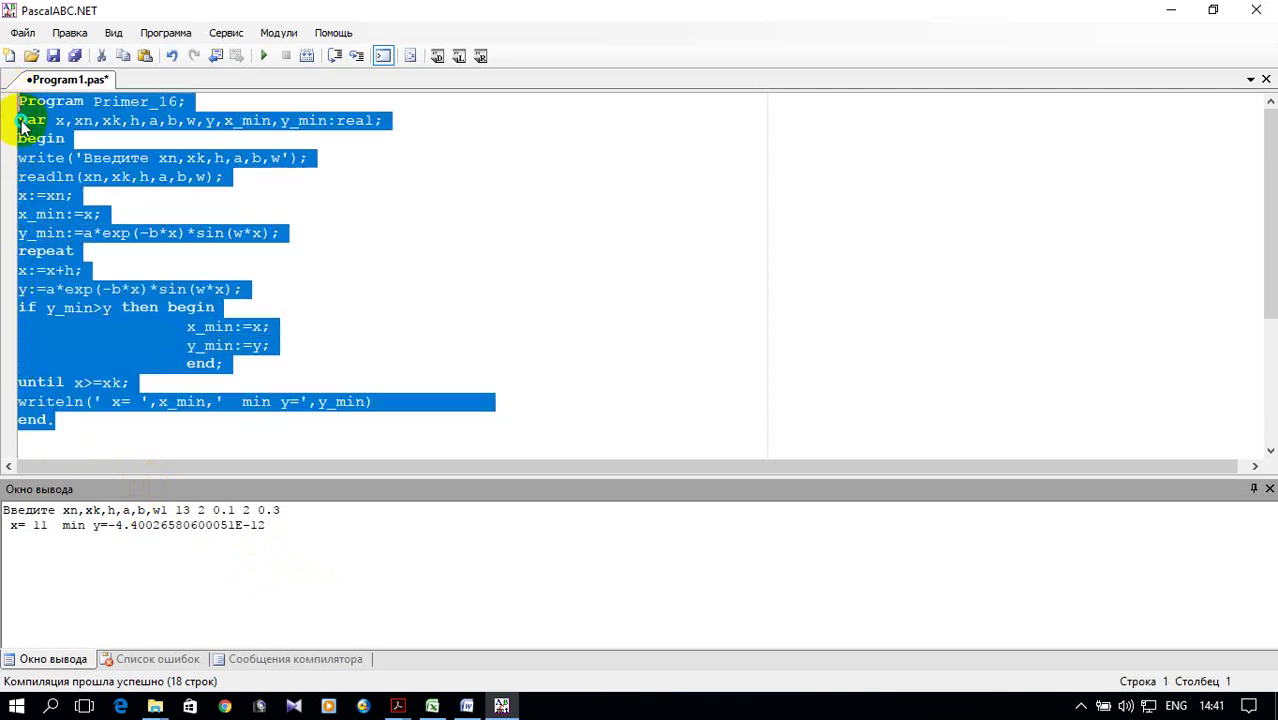
{"action": "right_click", "coordinate": [22, 122]}
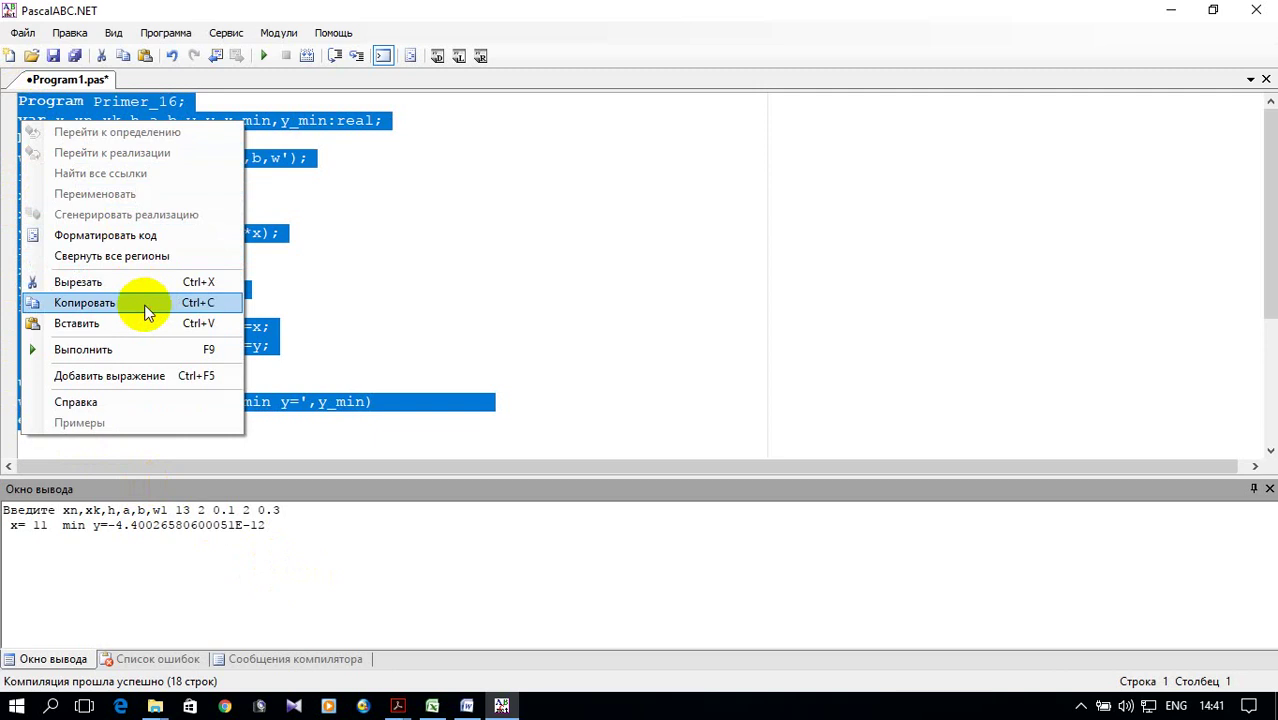
{"action": "left_click", "coordinate": [143, 303]}
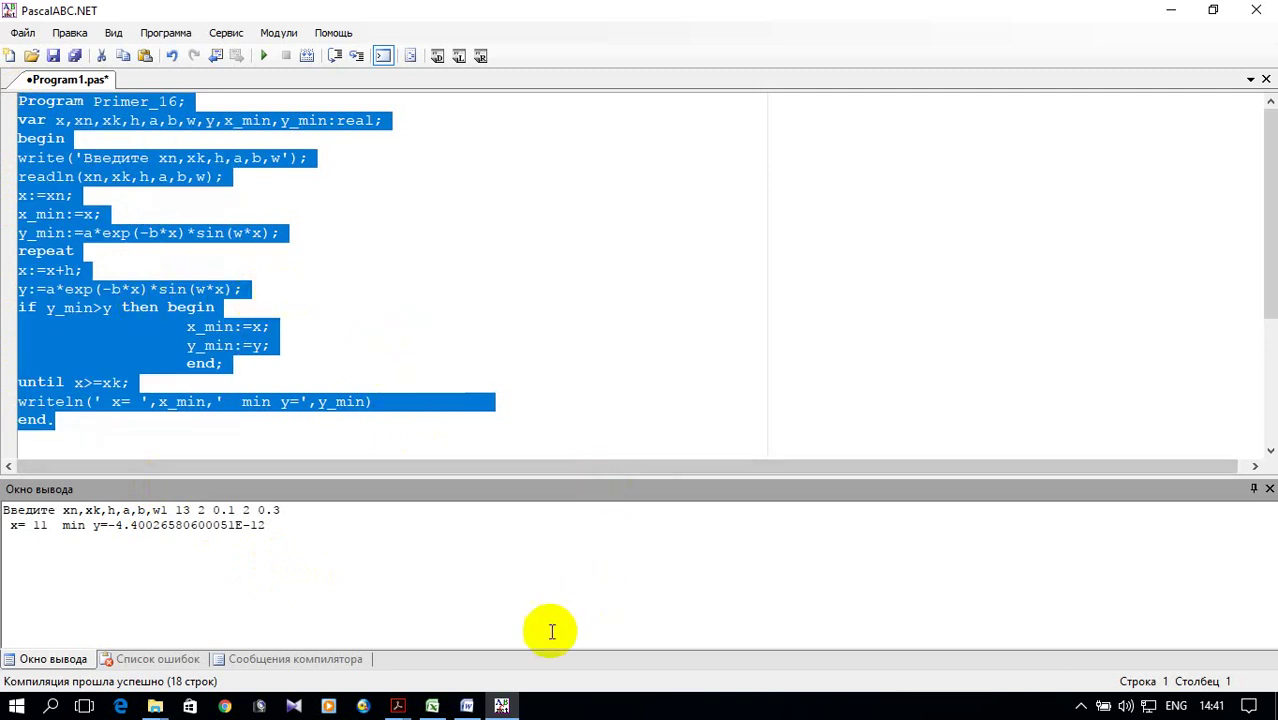
Step: Switch to Excel, paste the copied program listing starting at cell A2, and fit column A to its contents
{"action": "left_click", "coordinate": [432, 706]}
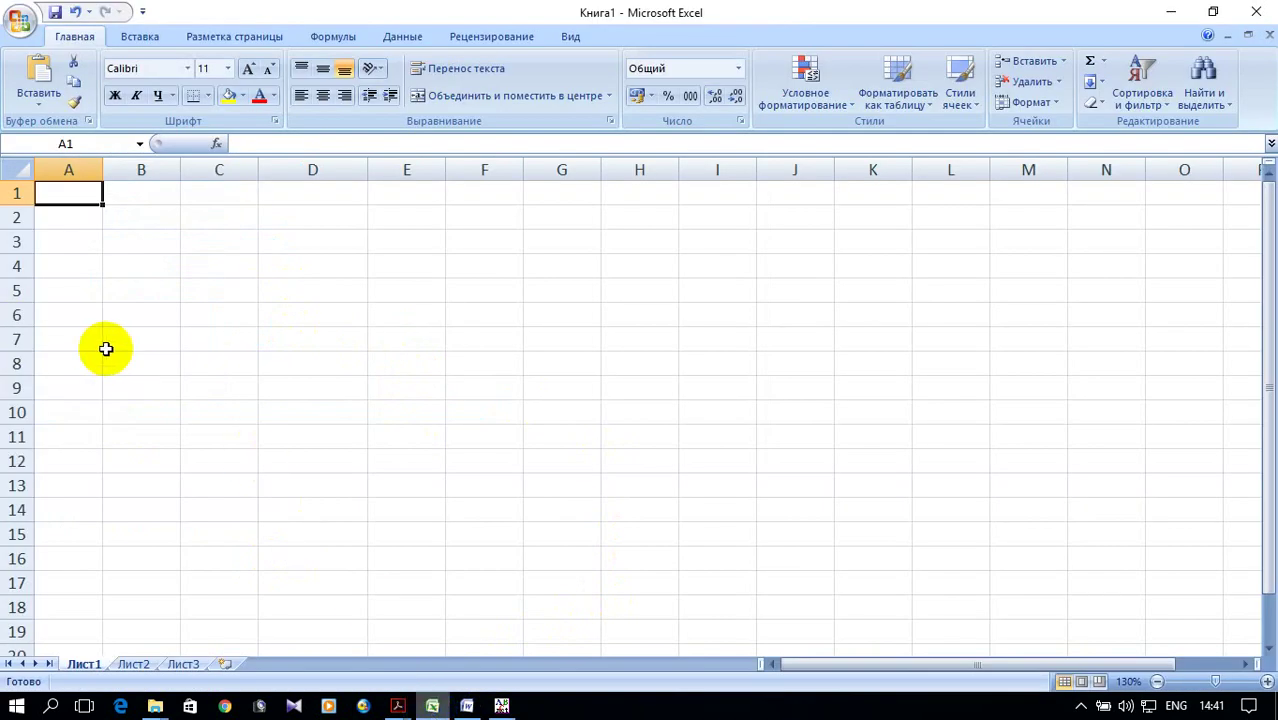
{"action": "left_click", "coordinate": [59, 223]}
{"action": "right_click", "coordinate": [60, 226]}
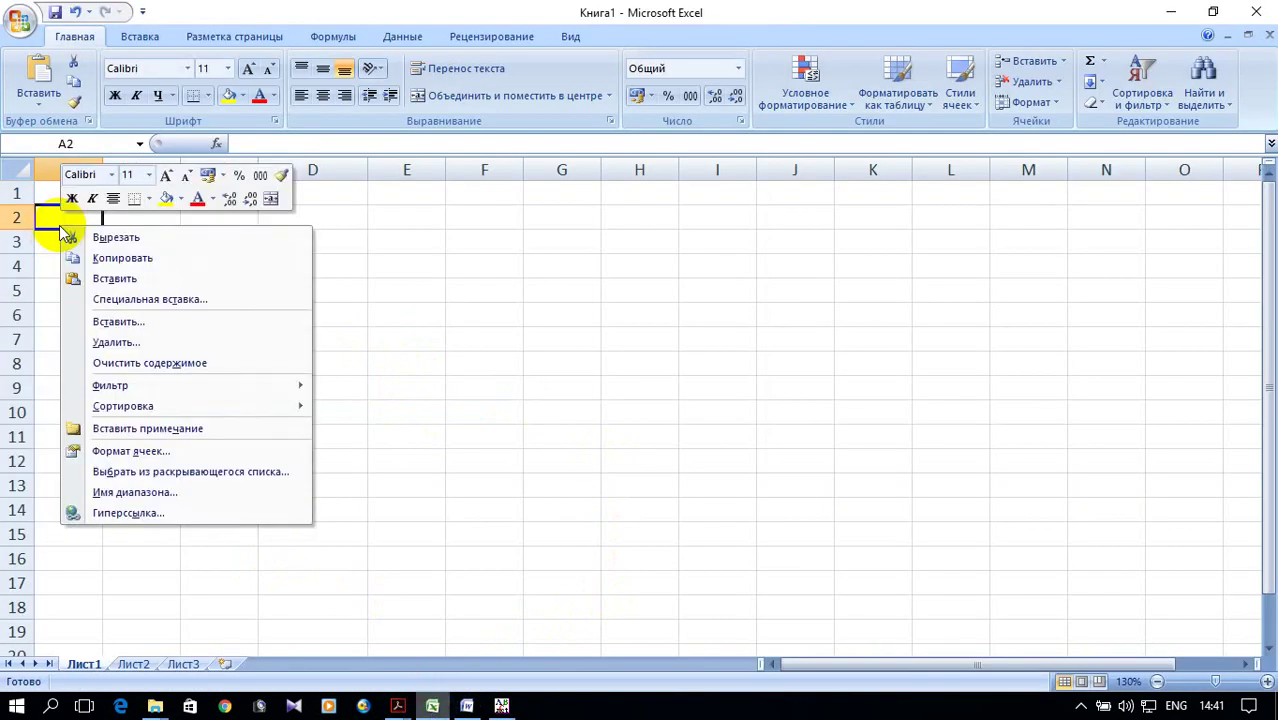
{"action": "left_click", "coordinate": [149, 279]}
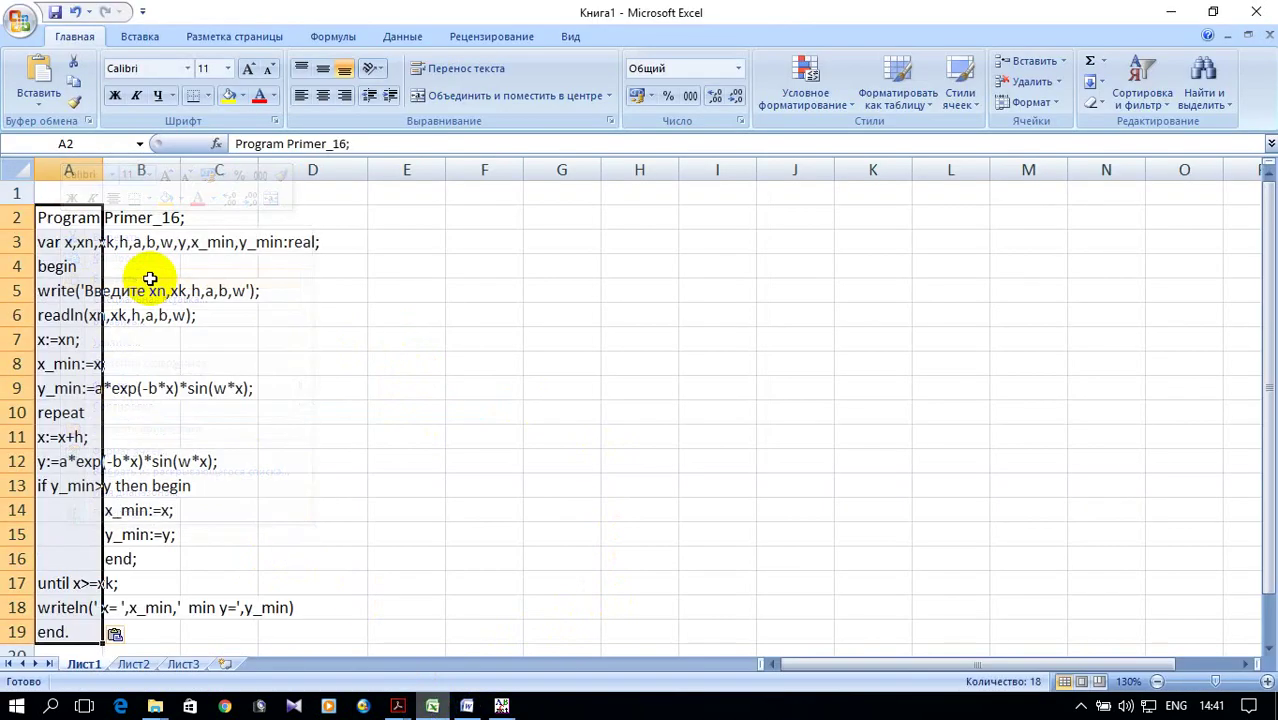
{"action": "double_click", "coordinate": [103, 169]}
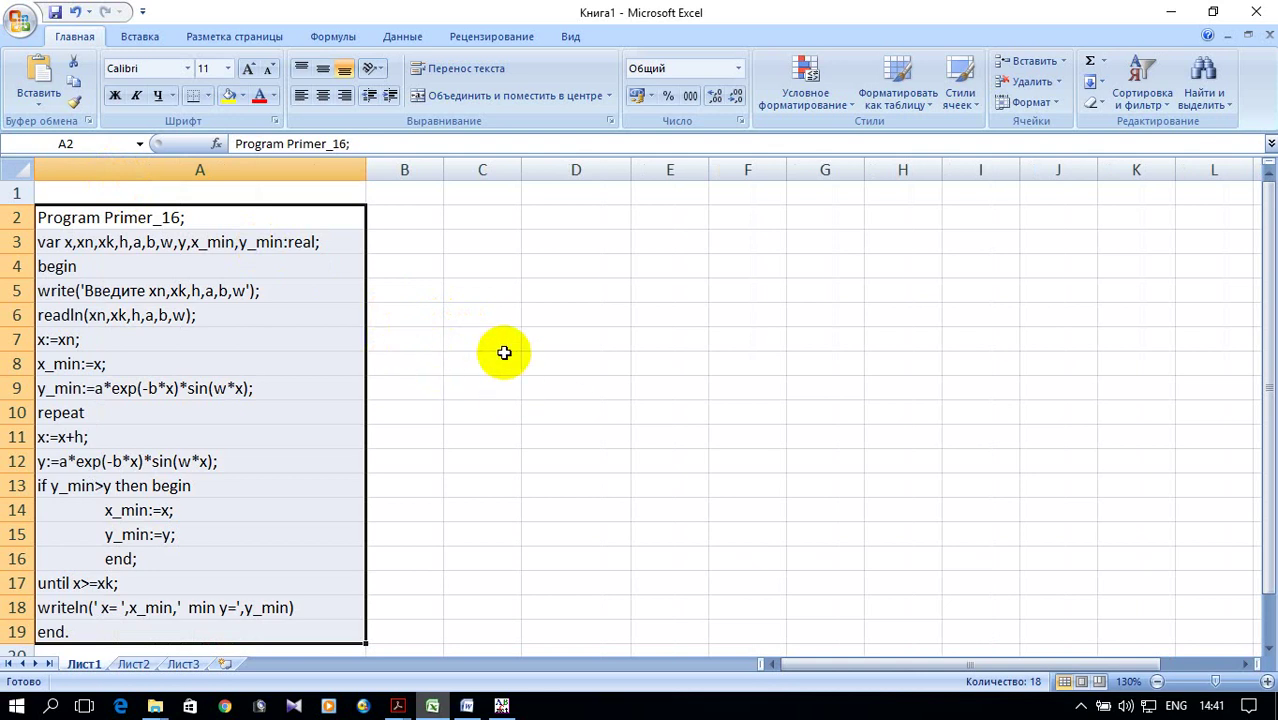
Step: Enter the column heading "Параметр" in cell B1
{"action": "left_click", "coordinate": [411, 196]}
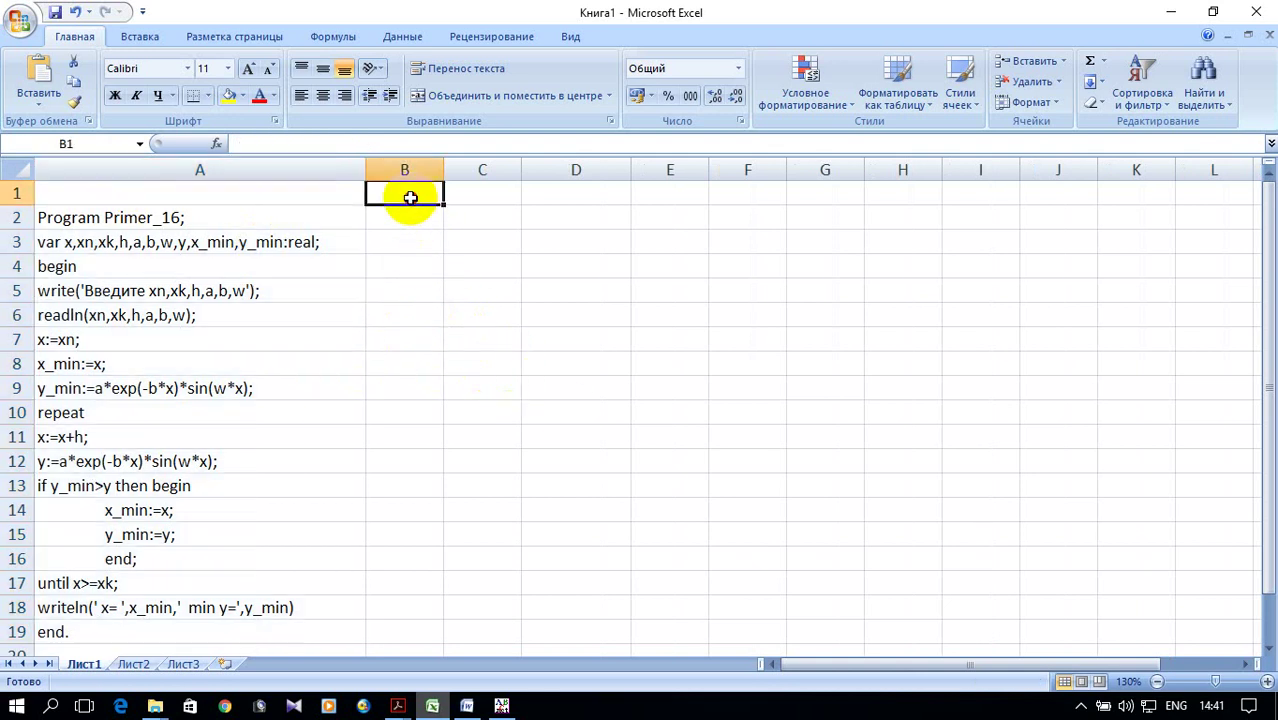
{"action": "type", "text": "Gf"}
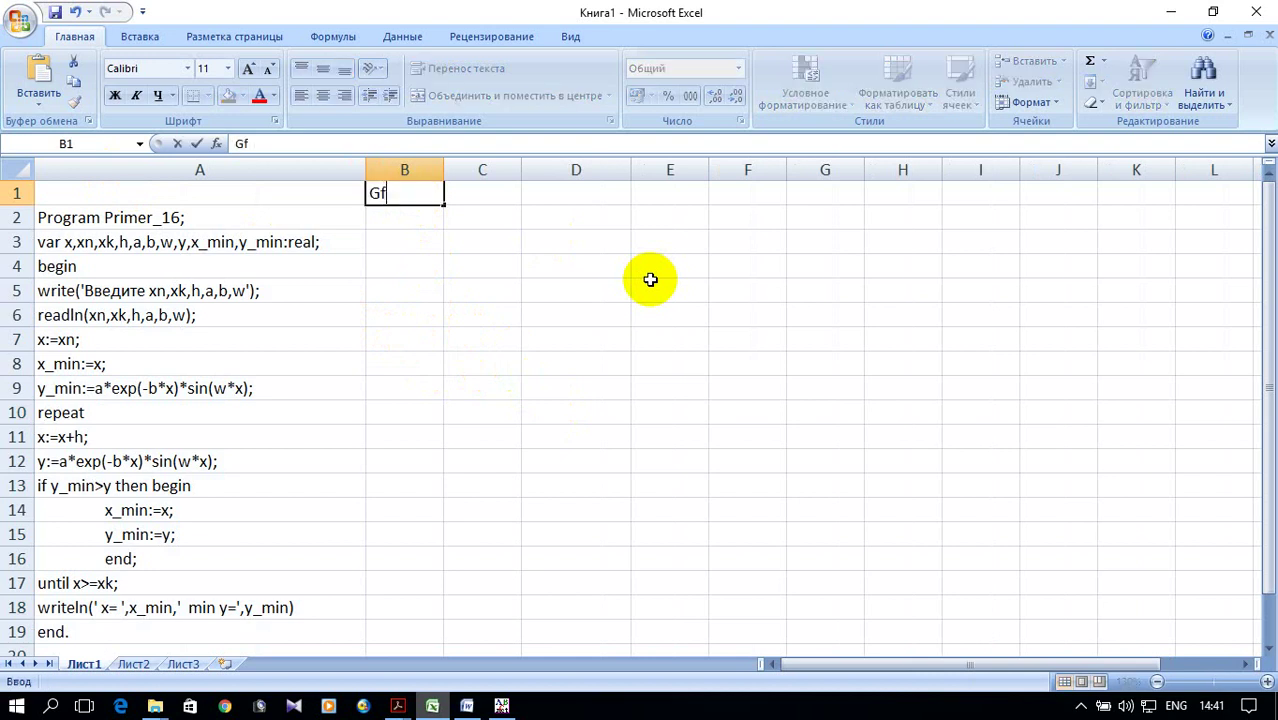
{"action": "type", "text": "hfvtnh"}
{"action": "key", "text": "BackSpace"}
{"action": "key", "text": "BackSpace"}
{"action": "key", "text": "BackSpace"}
{"action": "key", "text": "BackSpace"}
{"action": "key", "text": "BackSpace"}
{"action": "key", "text": "BackSpace"}
{"action": "key", "text": "BackSpace"}
{"action": "key", "text": "BackSpace"}
{"action": "type", "text": "Параметр"}
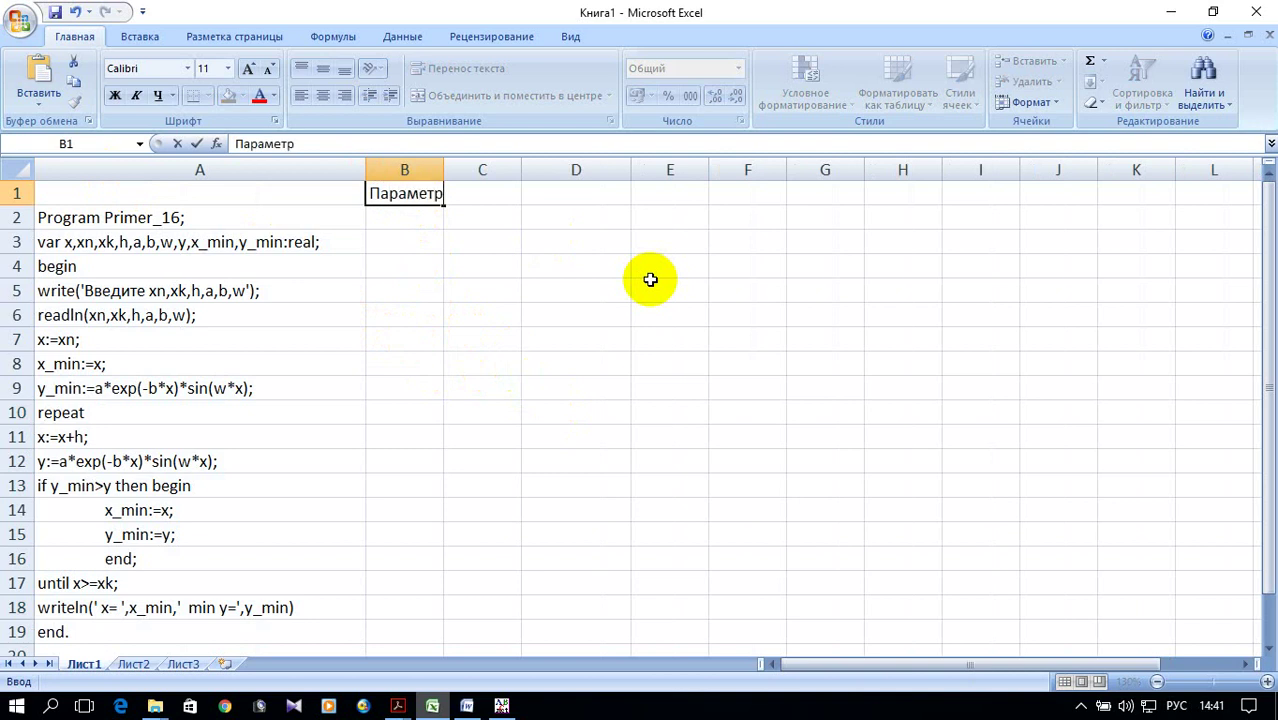
Step: Enter the column heading "Значение" in cell C1
{"action": "left_click", "coordinate": [487, 196]}
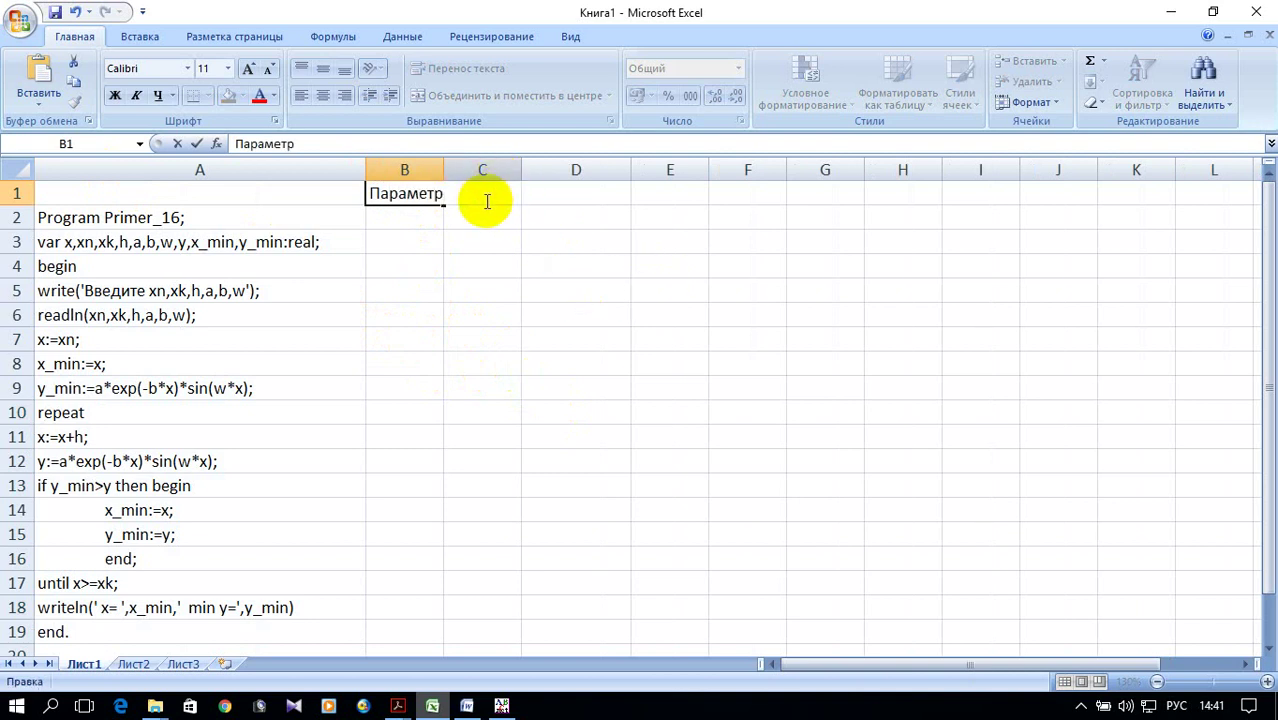
{"action": "left_click", "coordinate": [500, 268]}
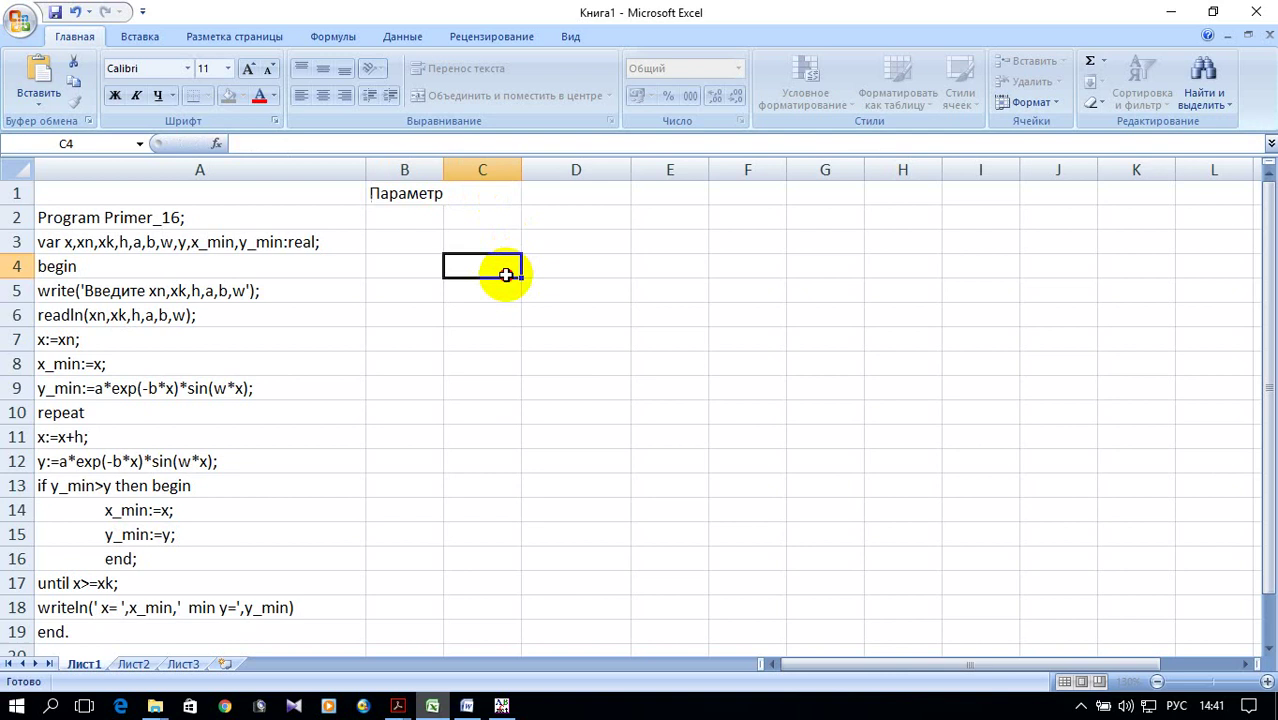
{"action": "left_click", "coordinate": [483, 193]}
{"action": "type", "text": "Значение"}
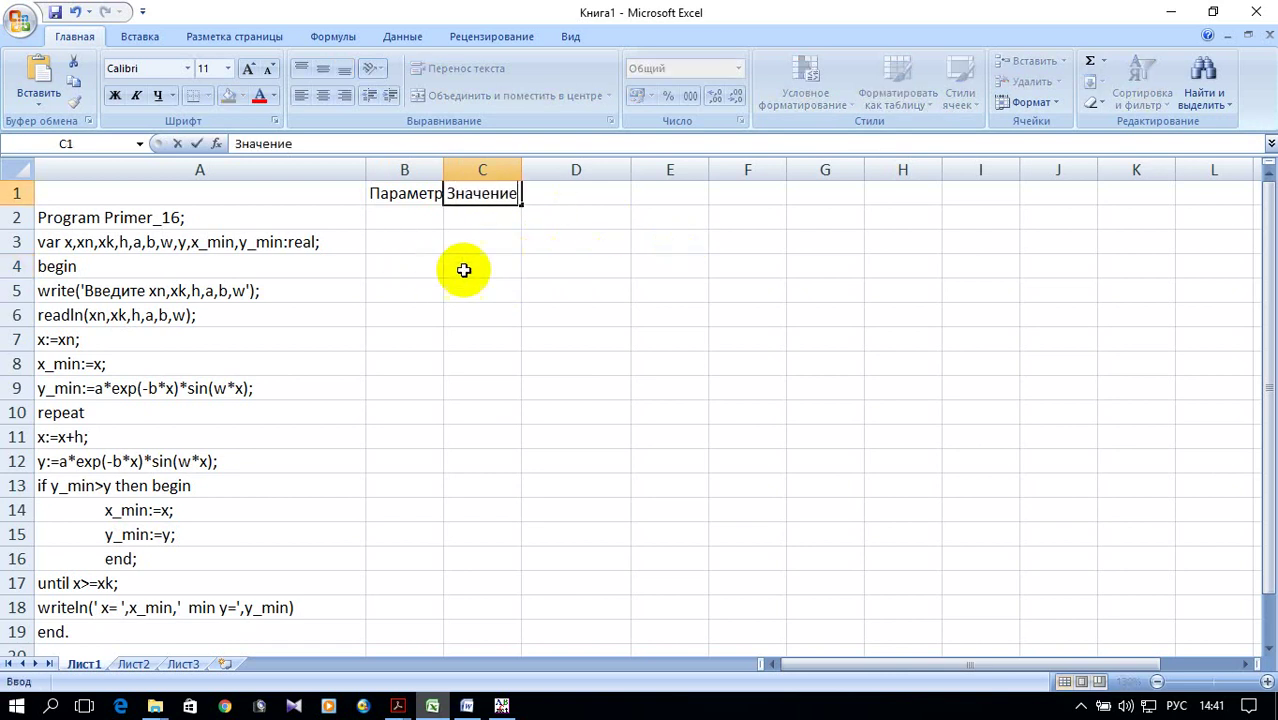
{"action": "left_click", "coordinate": [456, 340]}
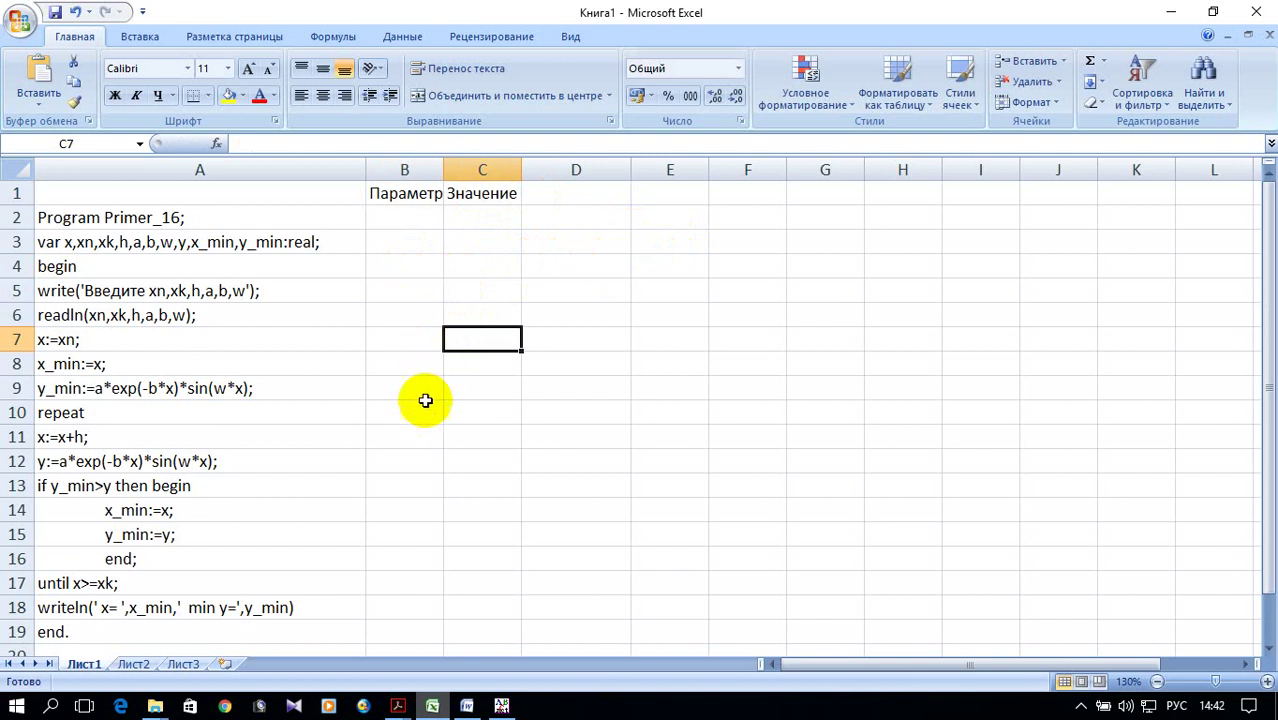
Step: Enter the parameter labels "w=" in B7, "b=" in B6 and "a=" in B5
{"action": "left_click", "coordinate": [401, 345]}
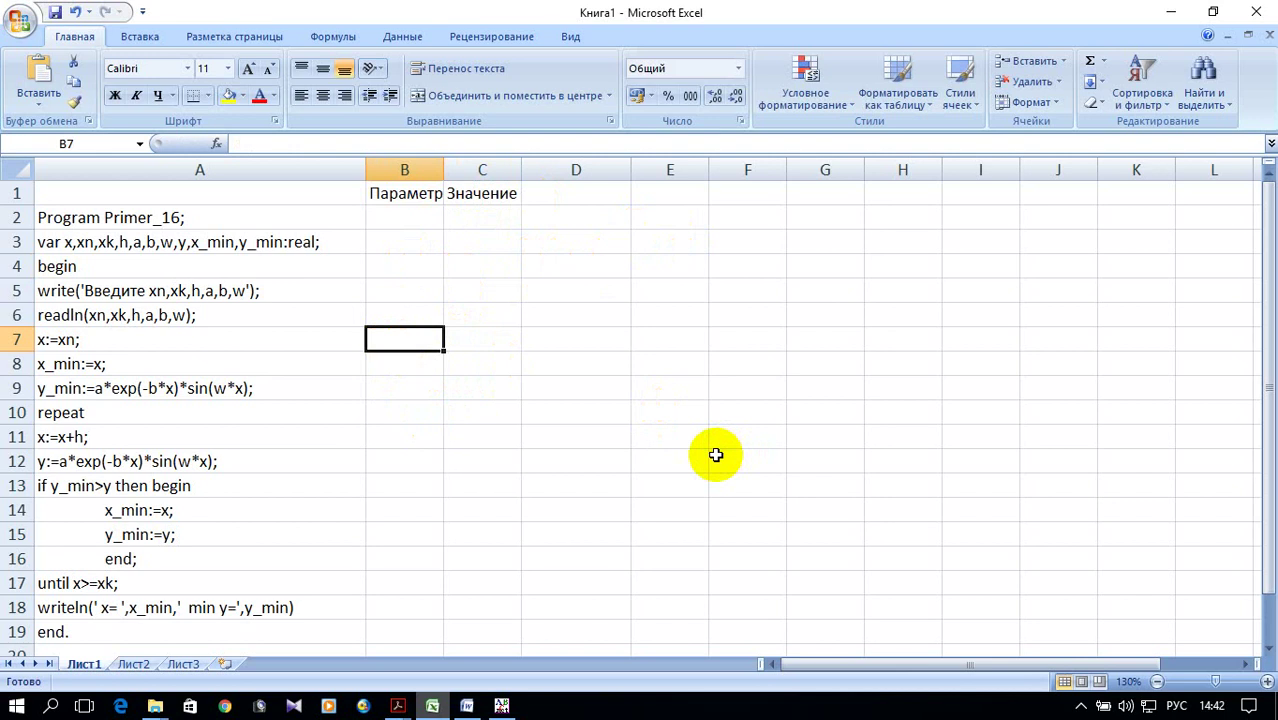
{"action": "type", "text": "ц"}
{"action": "type", "text": "w="}
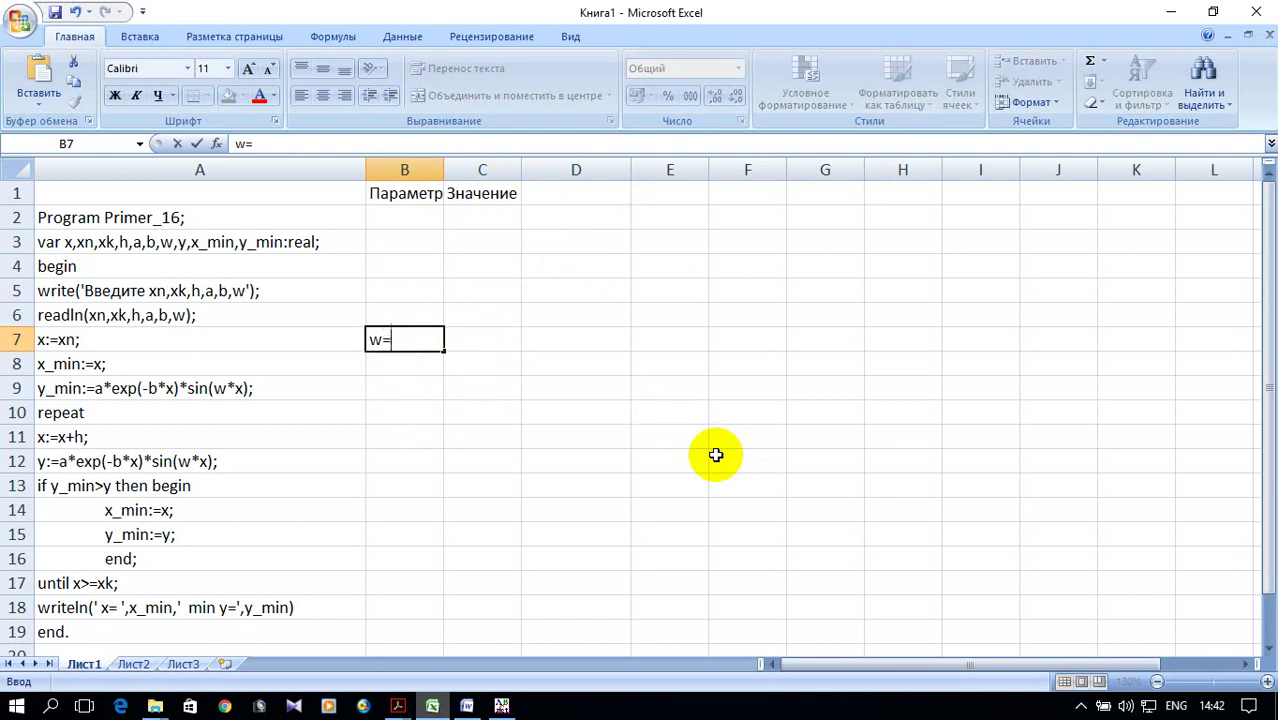
{"action": "left_click", "coordinate": [412, 316]}
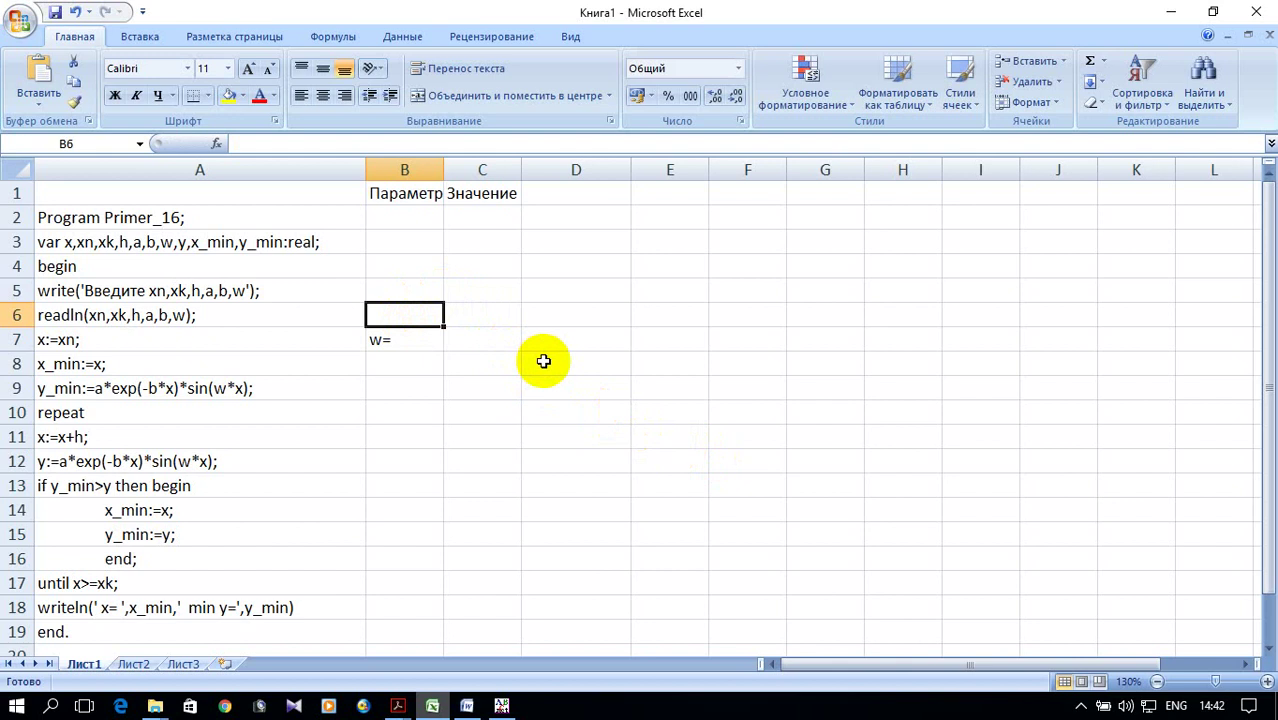
{"action": "type", "text": "b="}
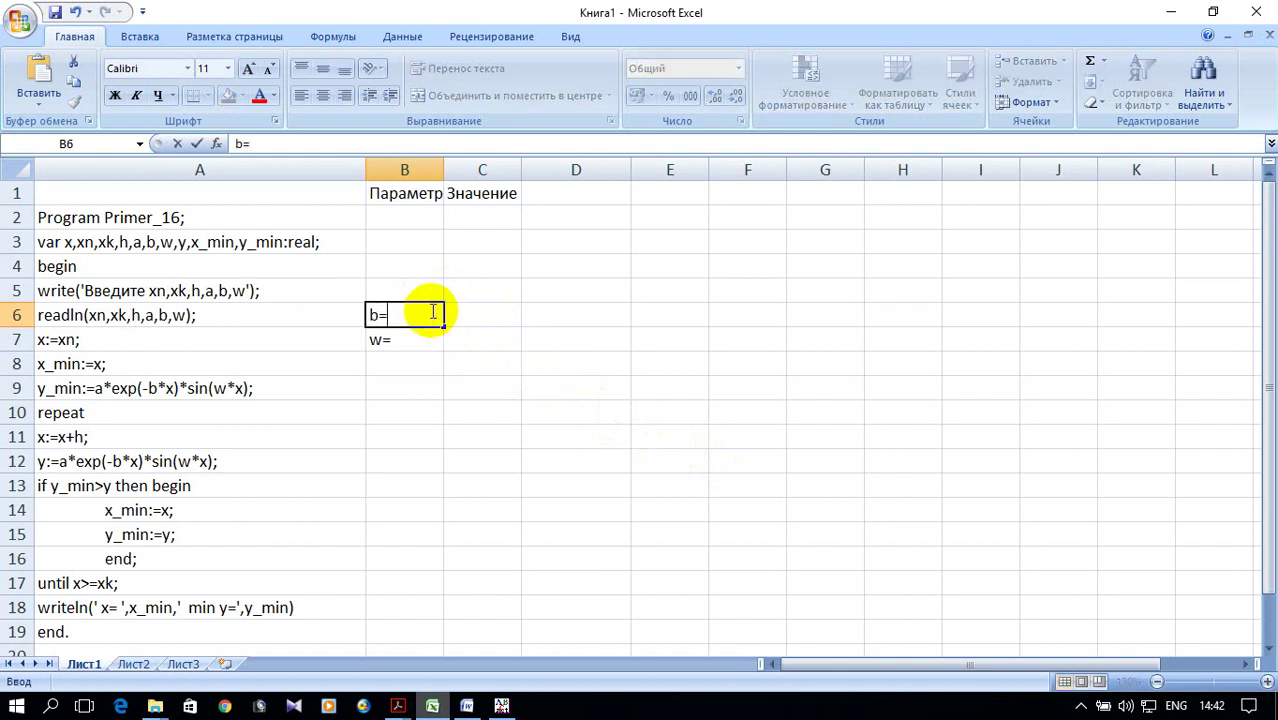
{"action": "left_click", "coordinate": [408, 288]}
{"action": "type", "text": "a"}
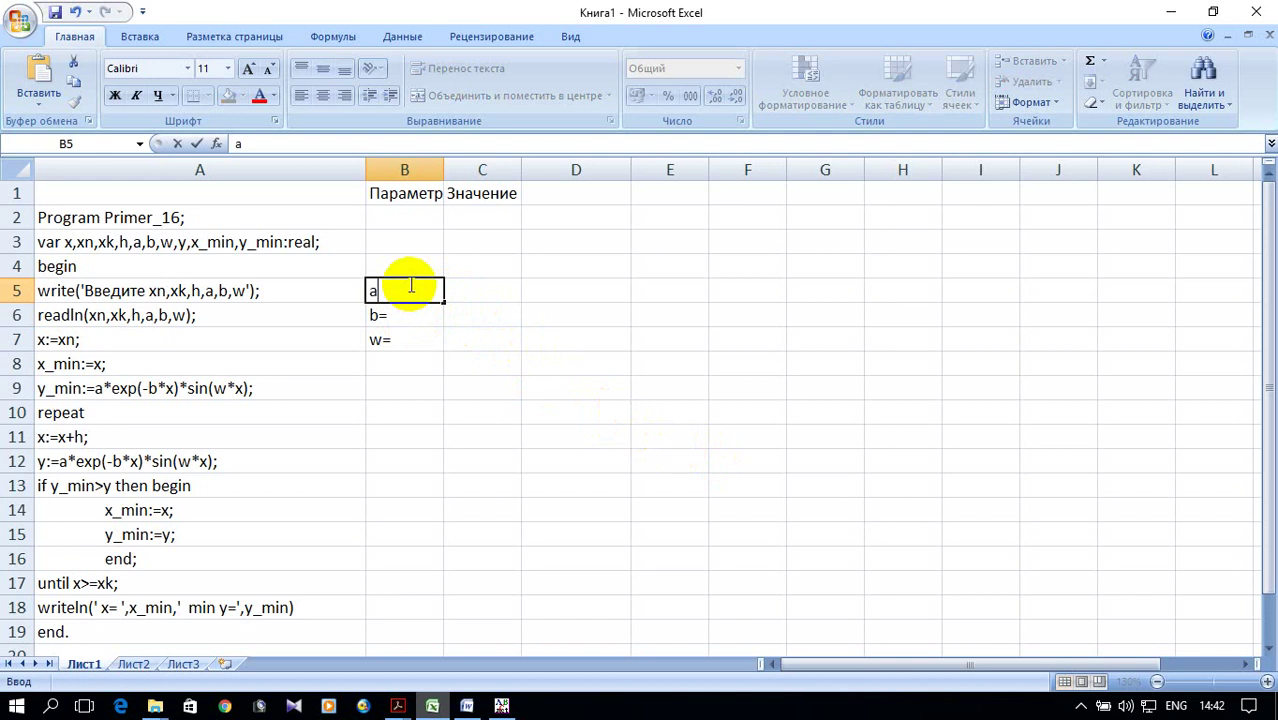
{"action": "type", "text": "="}
Step: Enter the parameter labels "h=" in B4, "xk=" in B3 and "xn=" in B2
{"action": "left_click", "coordinate": [401, 266]}
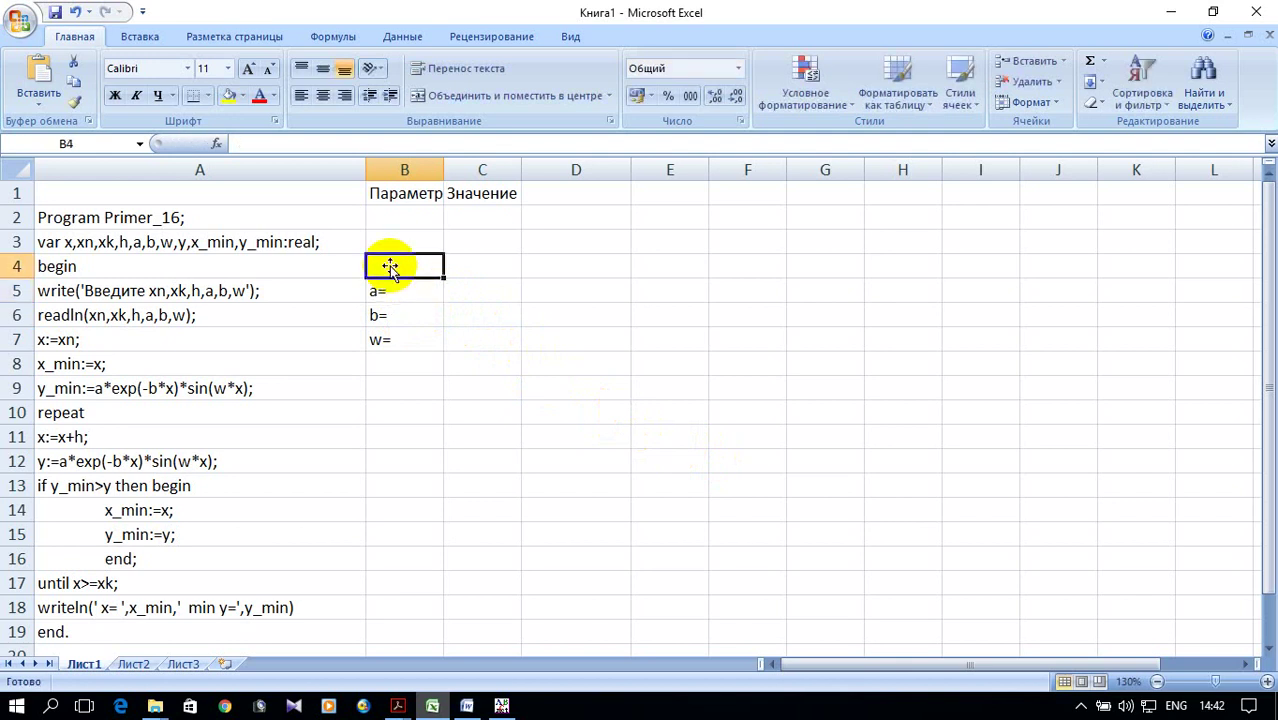
{"action": "type", "text": "h"}
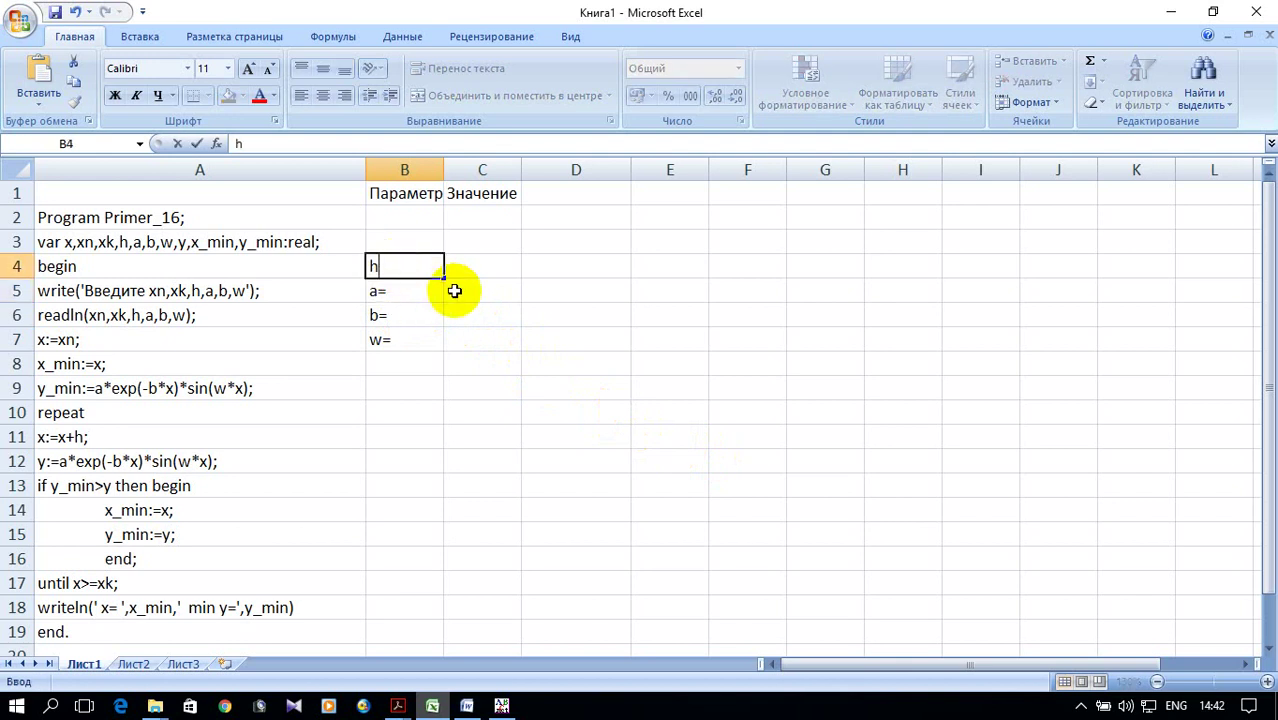
{"action": "left_click", "coordinate": [402, 243]}
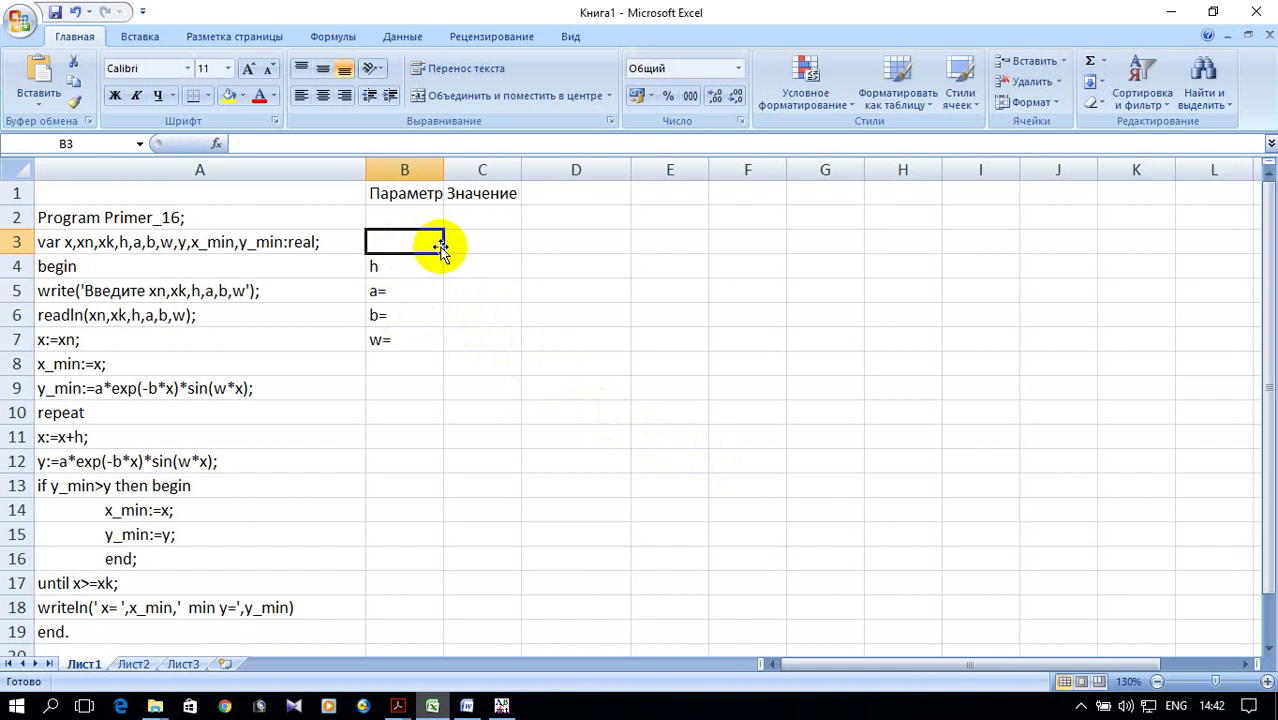
{"action": "double_click", "coordinate": [405, 266]}
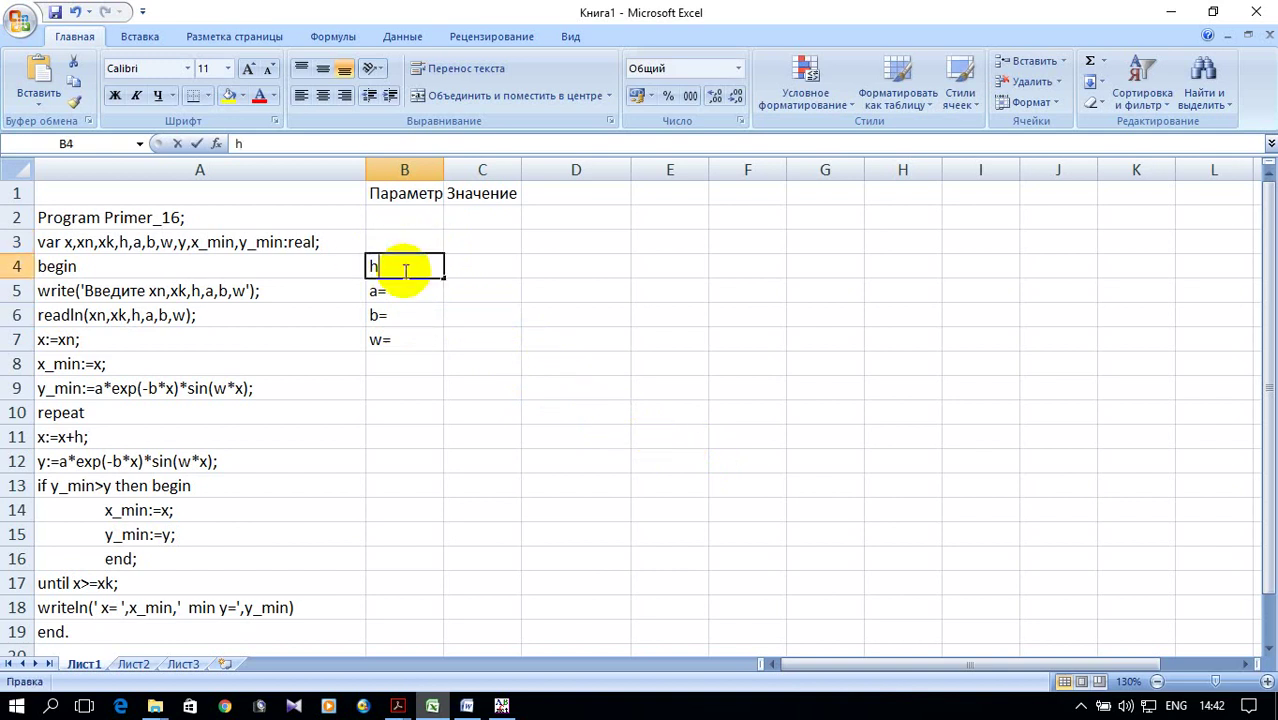
{"action": "type", "text": "="}
{"action": "left_click", "coordinate": [379, 240]}
{"action": "double_click", "coordinate": [375, 241]}
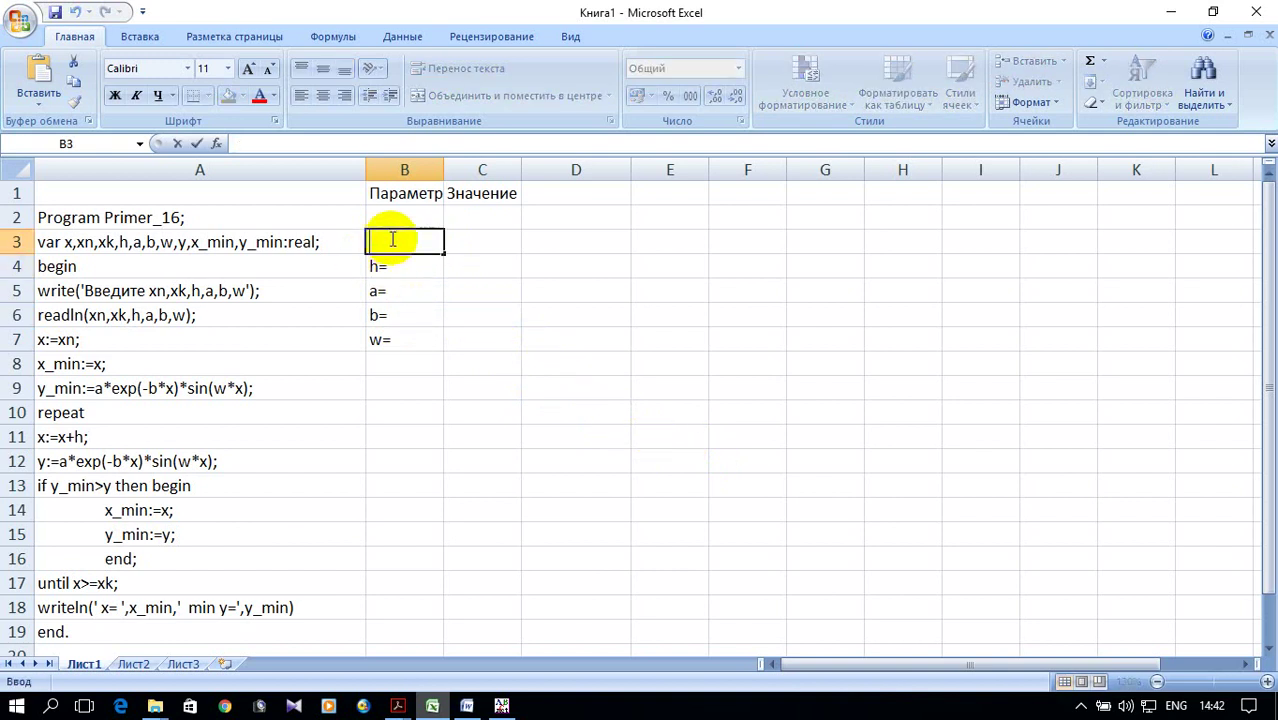
{"action": "type", "text": "xk="}
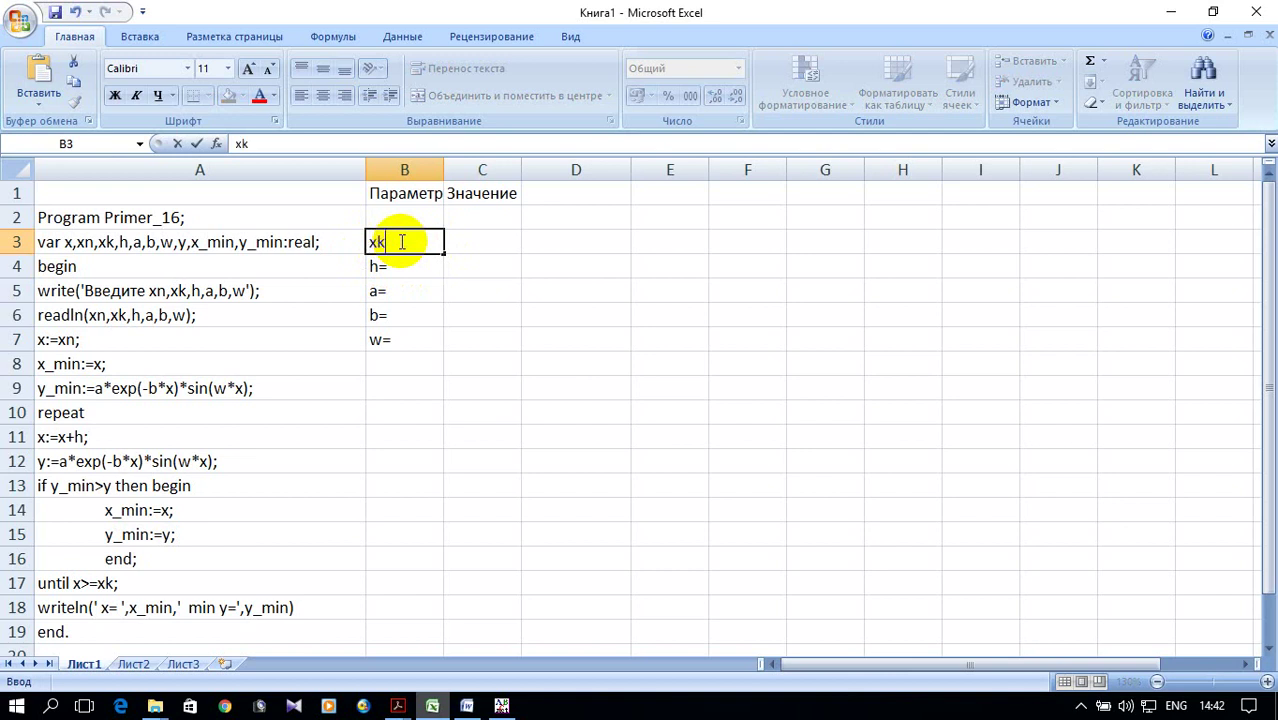
{"action": "left_click", "coordinate": [405, 220]}
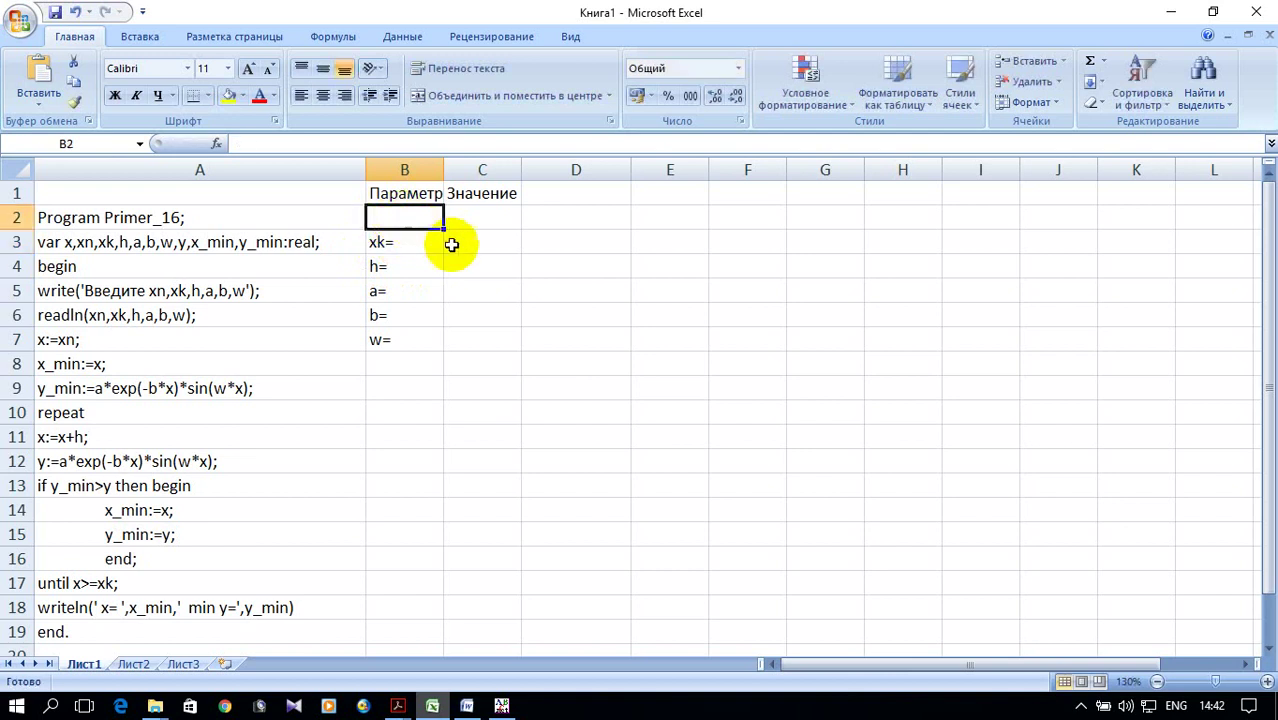
{"action": "type", "text": "x"}
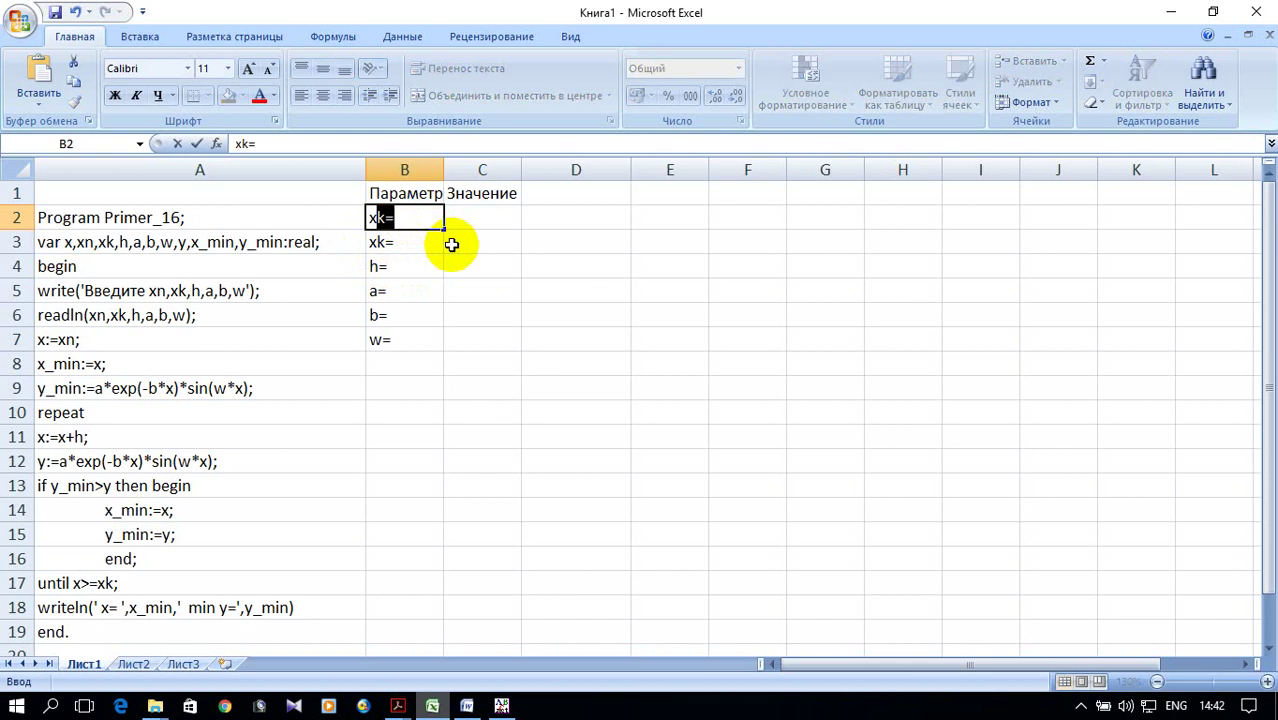
{"action": "type", "text": "n="}
{"action": "key", "text": "Return"}
Step: Enter the values 1 for xn, 13 for xk and 2 for h in cells C2 to C4
{"action": "left_click", "coordinate": [484, 212]}
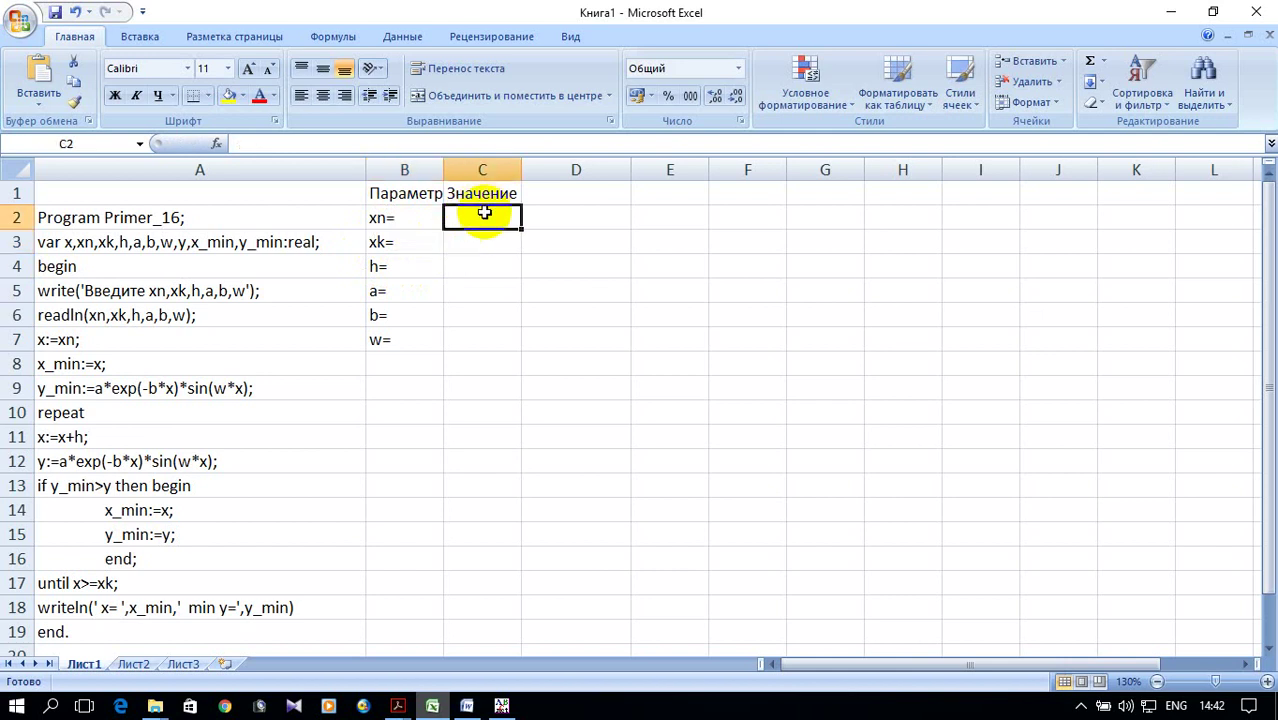
{"action": "type", "text": "1"}
{"action": "key", "text": "Return"}
{"action": "type", "text": "13"}
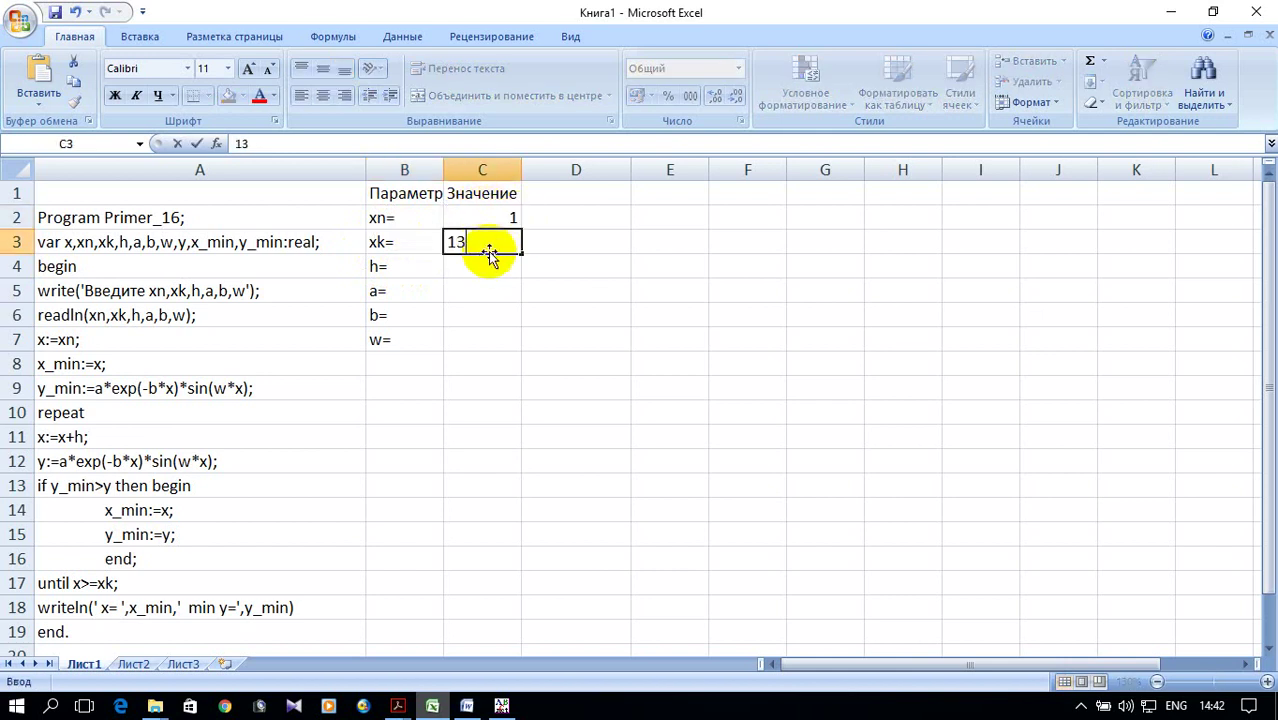
{"action": "key", "text": "Return"}
{"action": "type", "text": "2"}
{"action": "key", "text": "Return"}
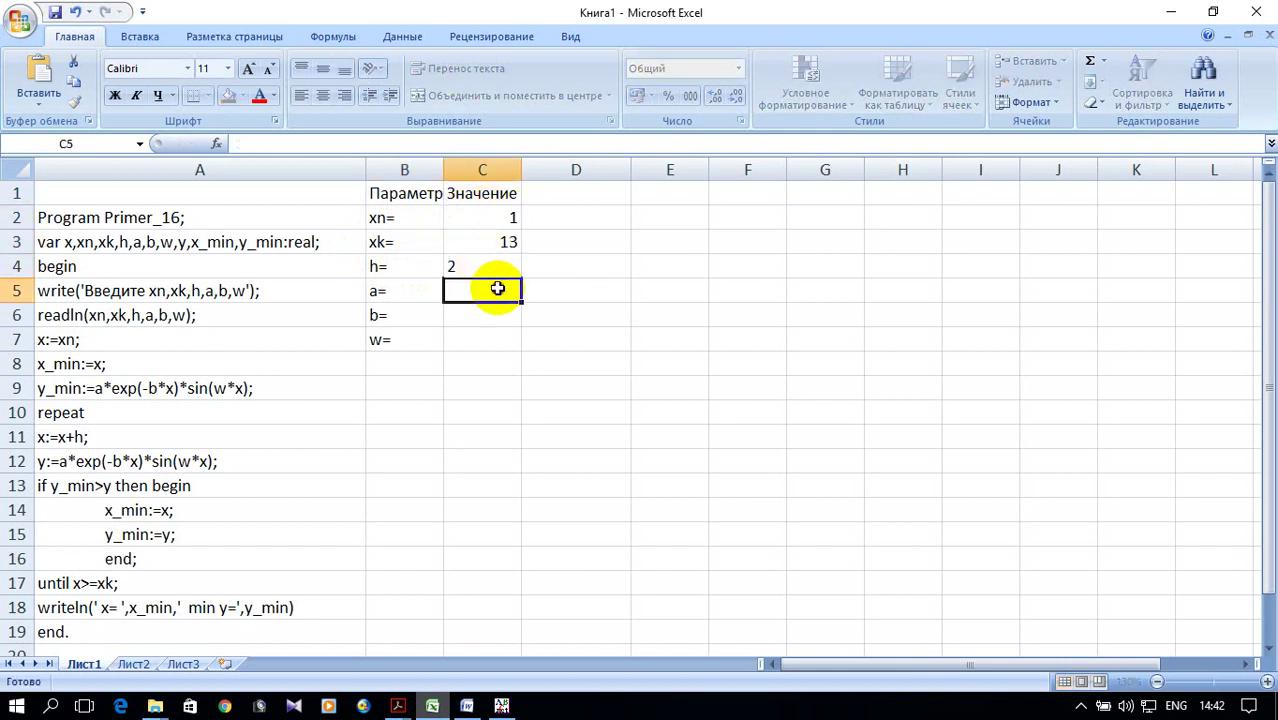
Step: Enter the values 0,1 for a, 2 for b and 0,3 for w in cells C5 to C7
{"action": "type", "text": "09"}
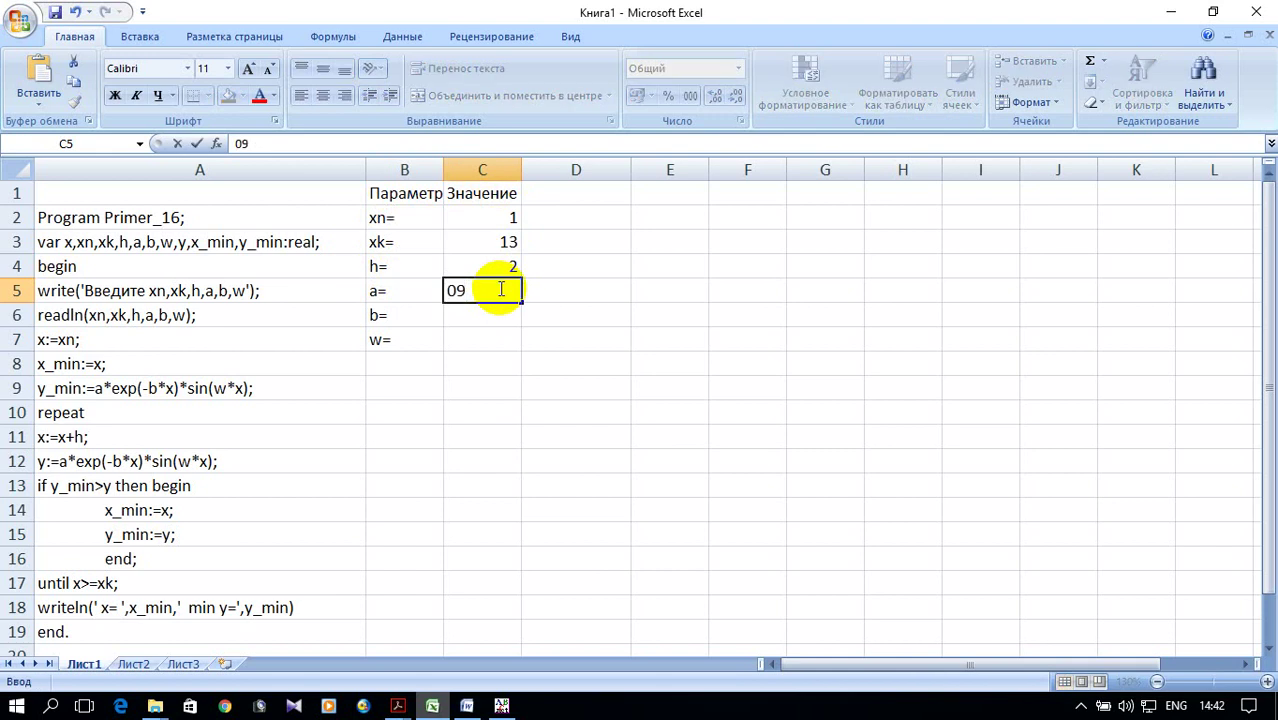
{"action": "key", "text": "BackSpace"}
{"action": "type", "text": ",1"}
{"action": "key", "text": "Return"}
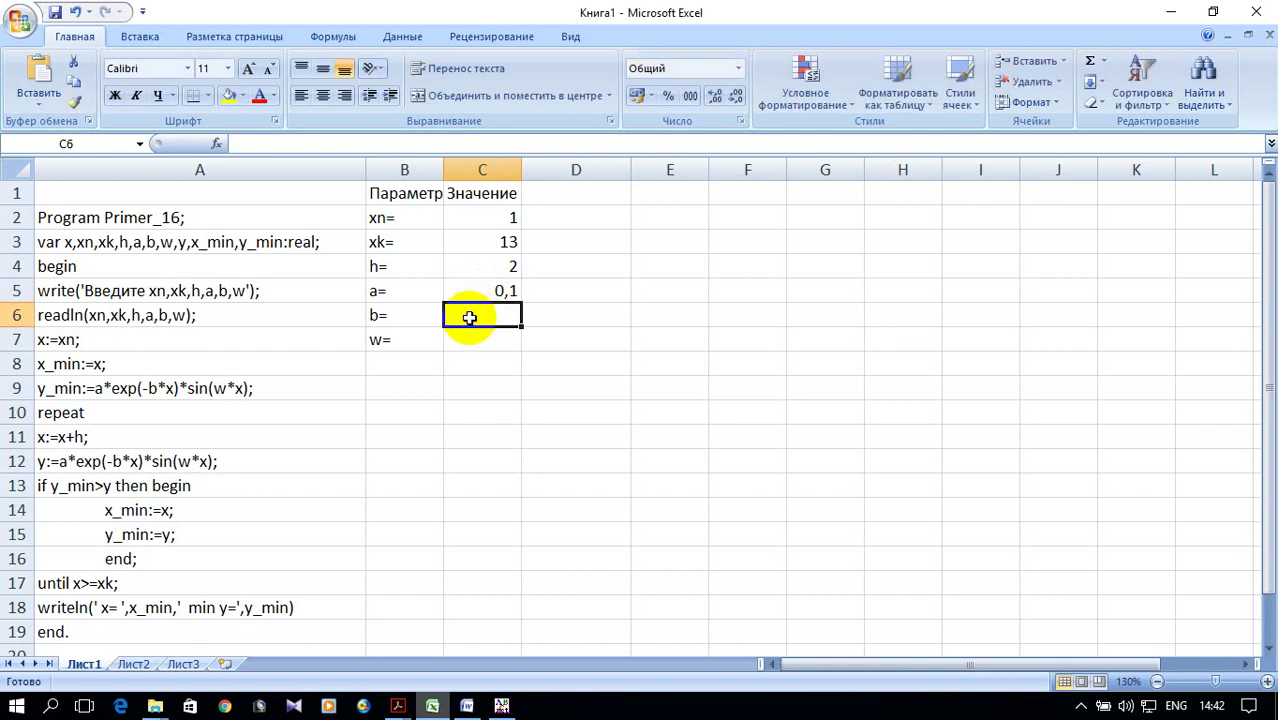
{"action": "type", "text": "2"}
{"action": "key", "text": "Return"}
{"action": "type", "text": "1"}
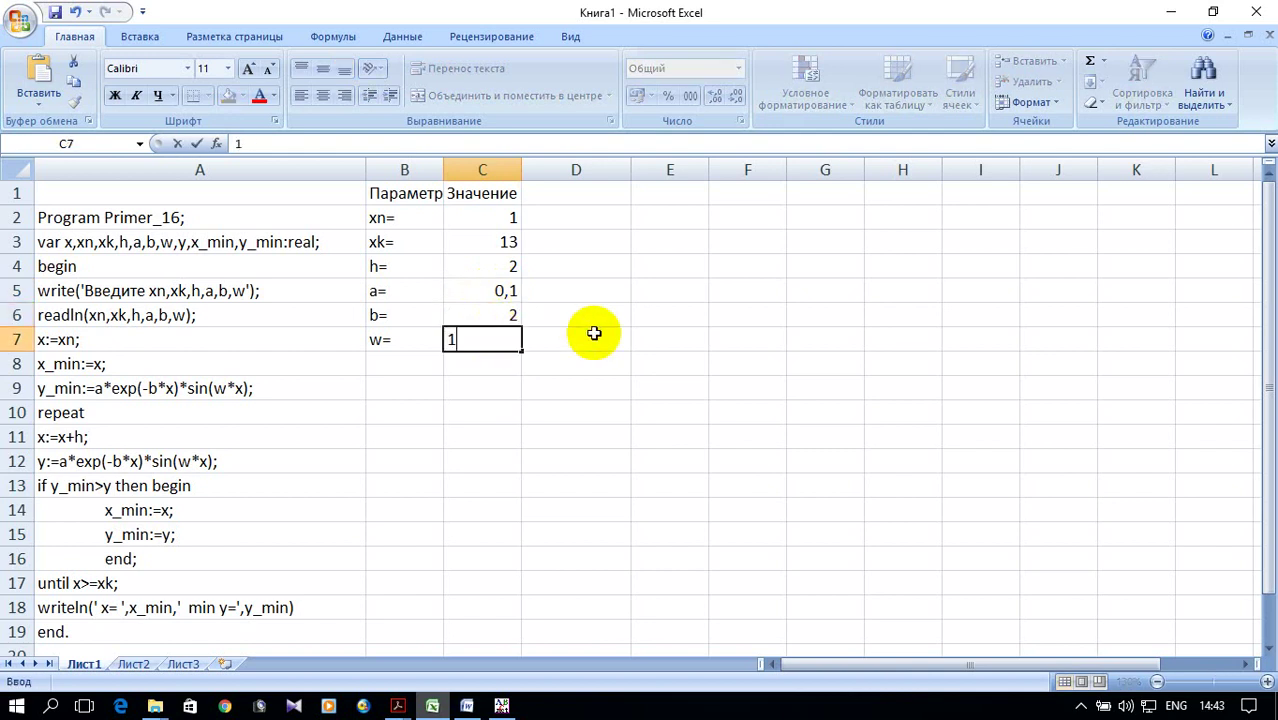
{"action": "type", "text": "0,3"}
{"action": "left_click", "coordinate": [530, 437]}
{"action": "scroll", "coordinate": [328, 419], "scroll_direction": "down", "scroll_amount": 1}
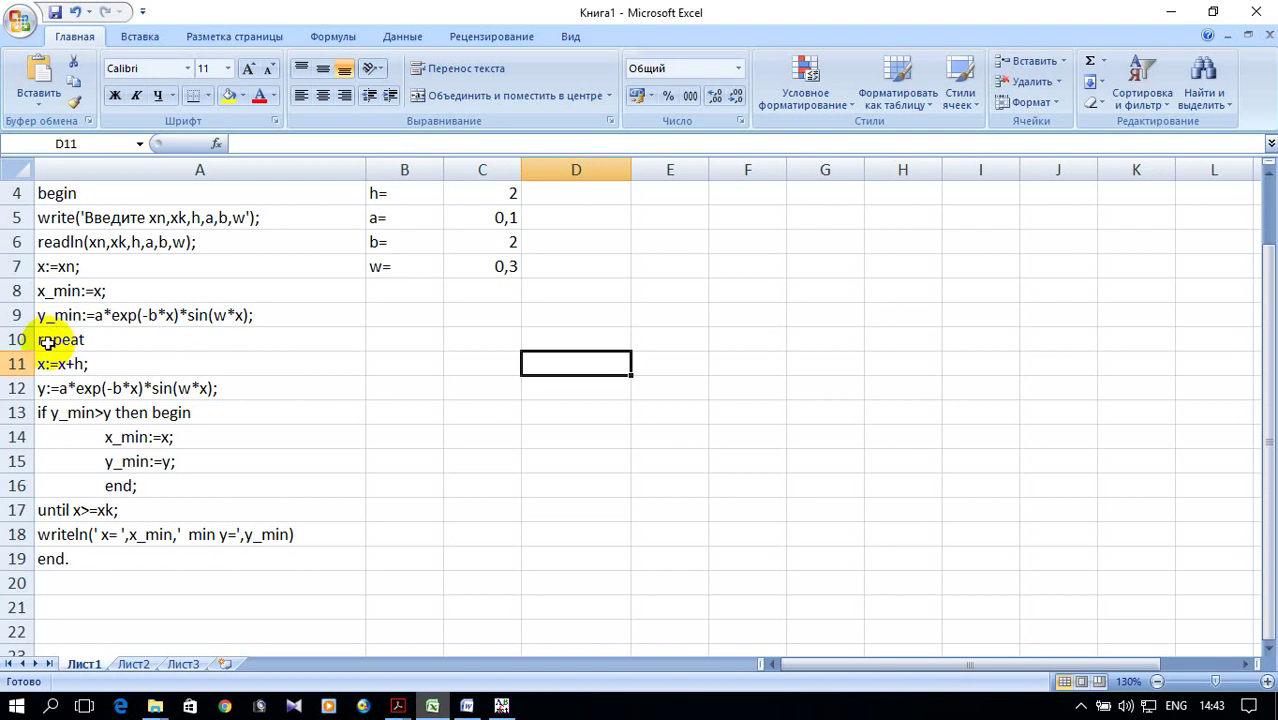
Step: Enter the label "x=" in cell B10, beside the repeat line of the code
{"action": "scroll", "coordinate": [205, 391], "scroll_direction": "up", "scroll_amount": 1}
{"action": "scroll", "coordinate": [193, 393], "scroll_direction": "down", "scroll_amount": 1}
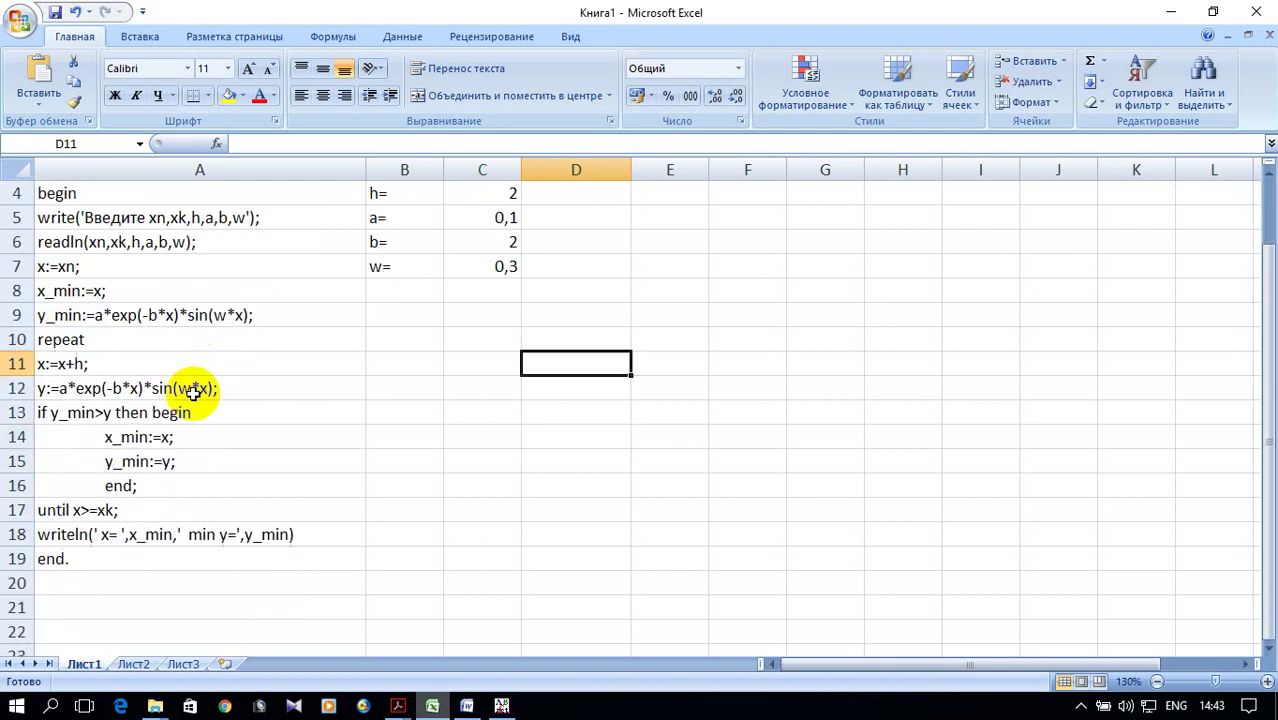
{"action": "scroll", "coordinate": [193, 393], "scroll_direction": "up", "scroll_amount": 1}
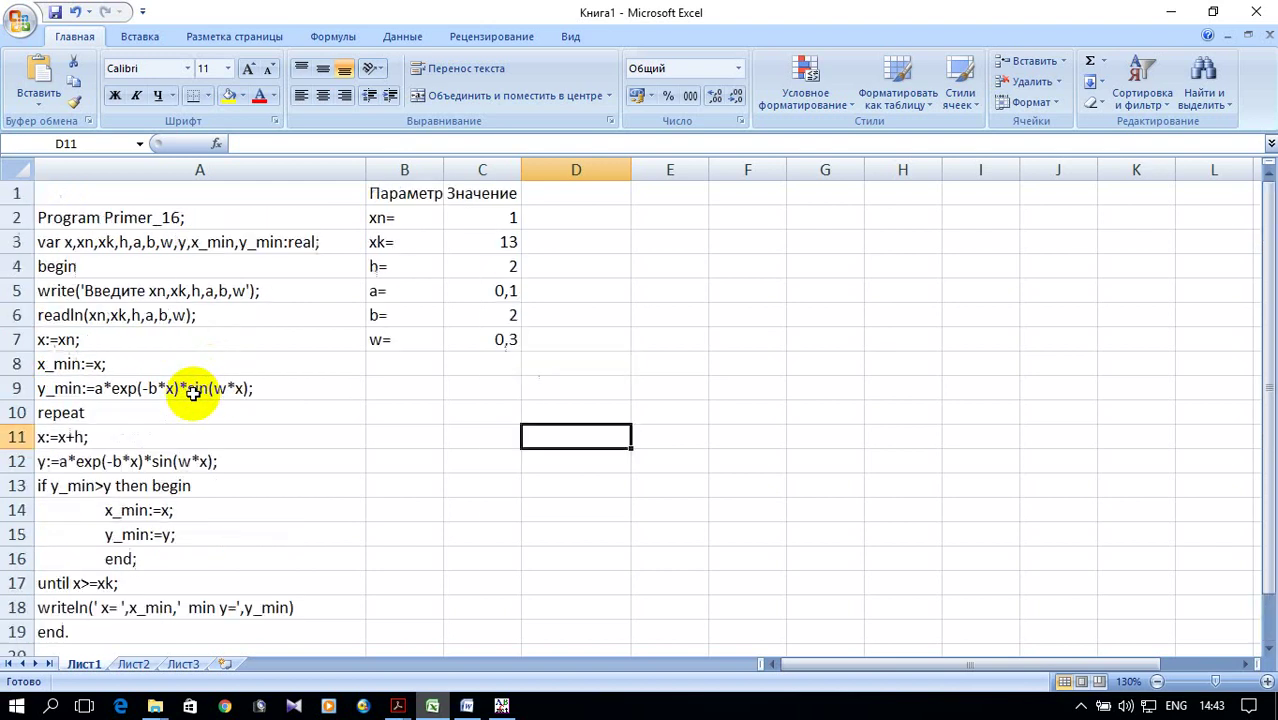
{"action": "scroll", "coordinate": [193, 393], "scroll_direction": "down", "scroll_amount": 1}
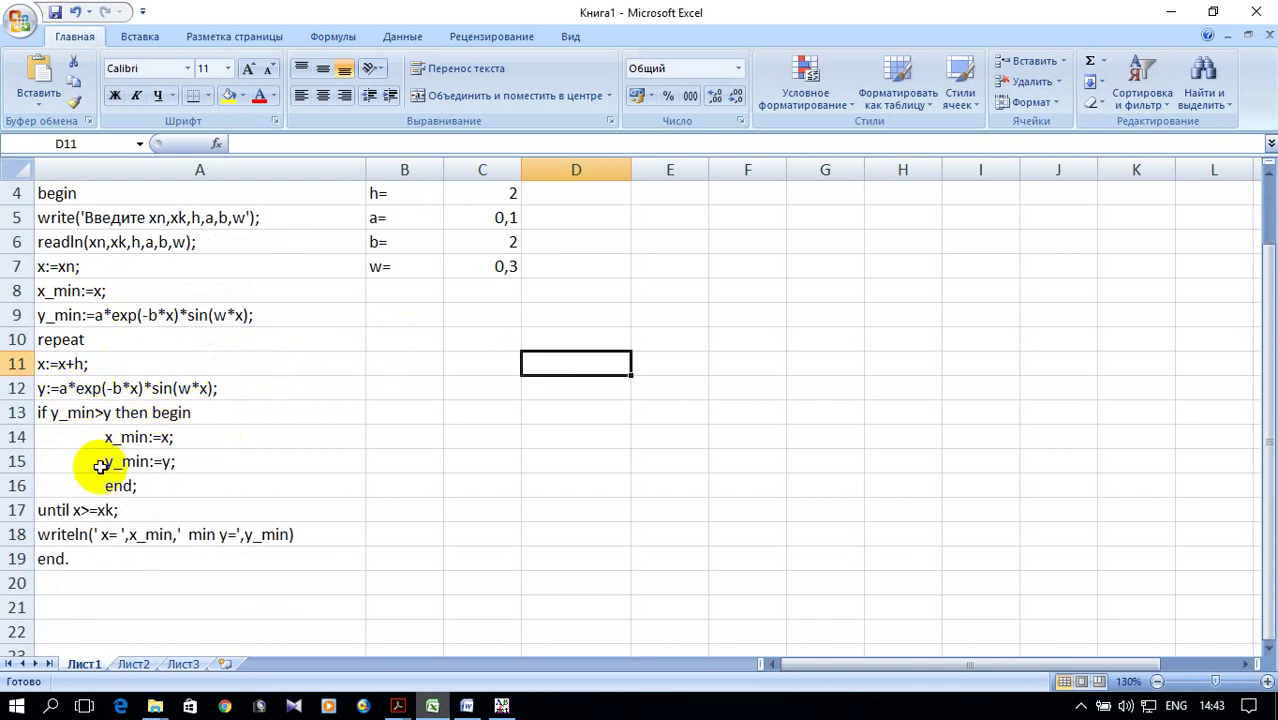
{"action": "left_click", "coordinate": [380, 338]}
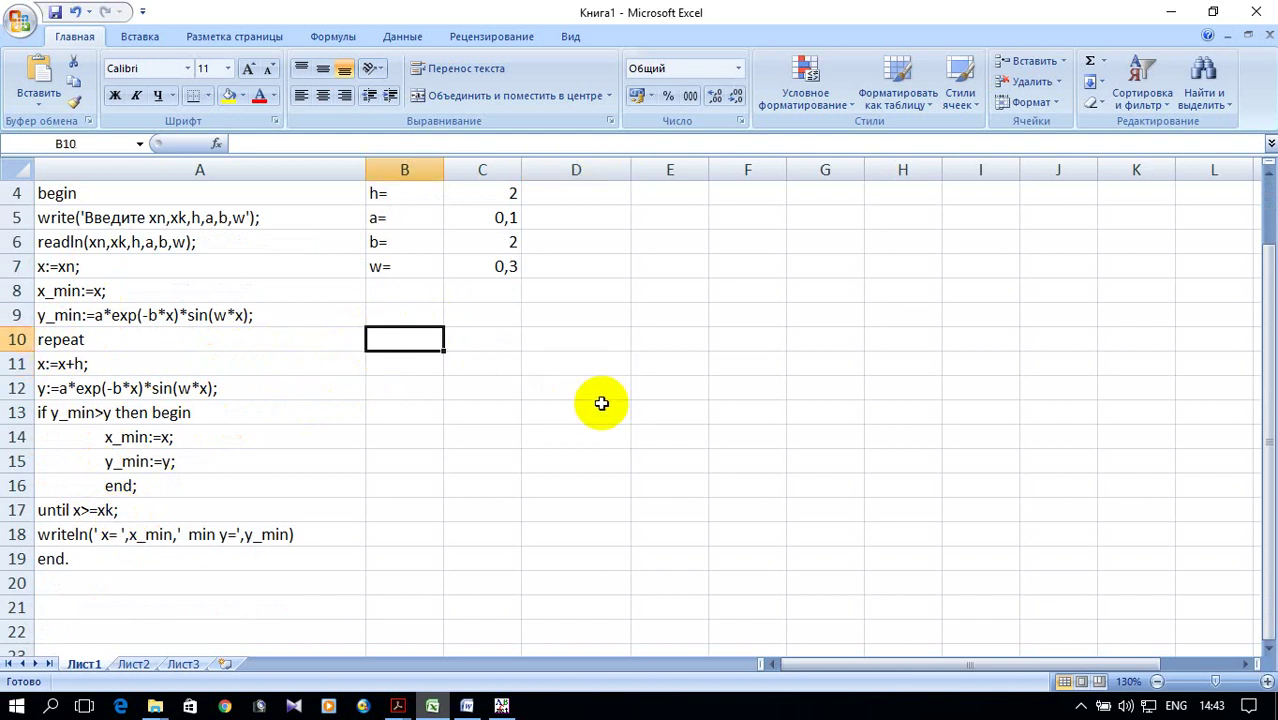
{"action": "type", "text": "x"}
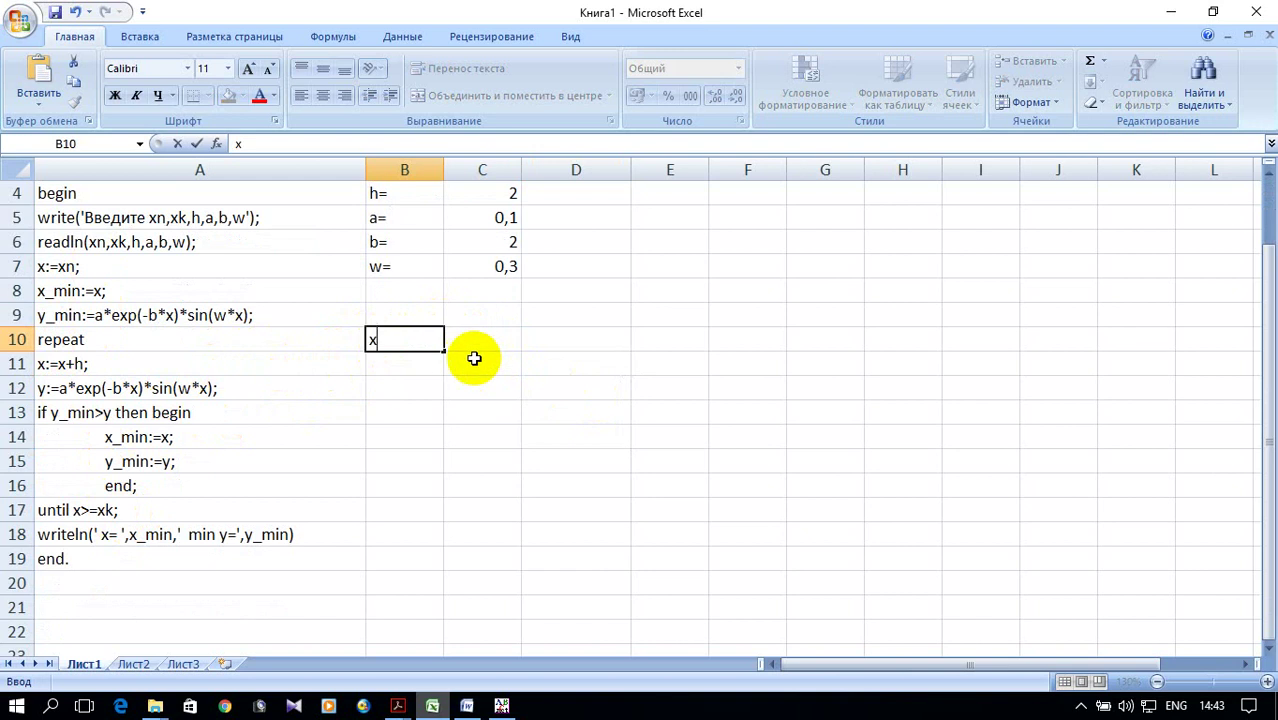
{"action": "type", "text": "="}
{"action": "scroll", "coordinate": [479, 394], "scroll_direction": "up", "scroll_amount": 1}
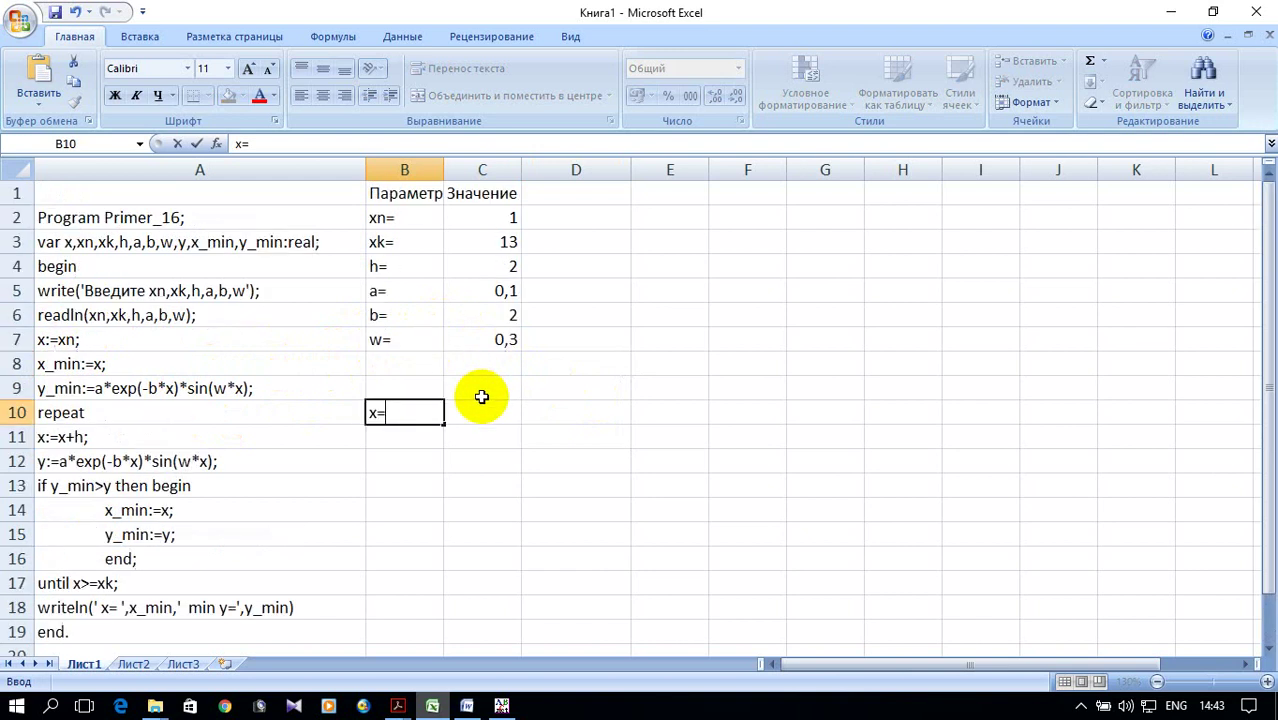
Step: Enter the formula =C2 in cell C10 so the x series starts from xn
{"action": "left_click", "coordinate": [490, 421]}
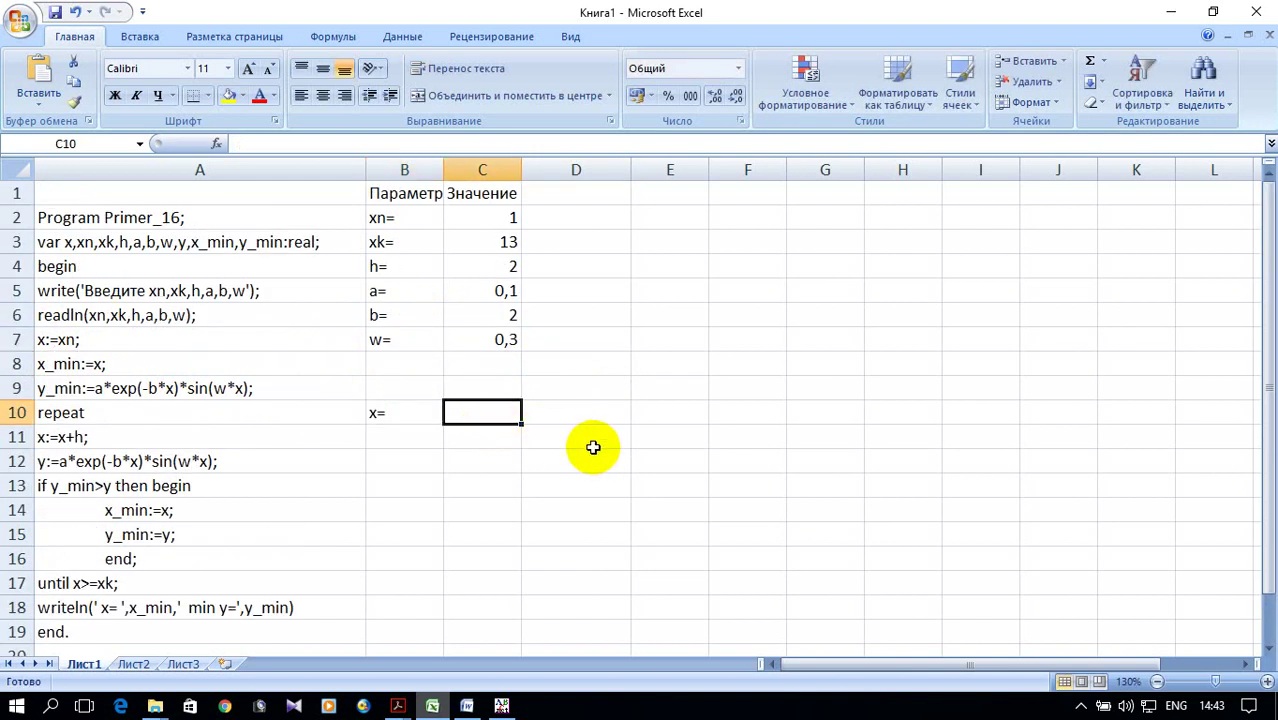
{"action": "type", "text": "="}
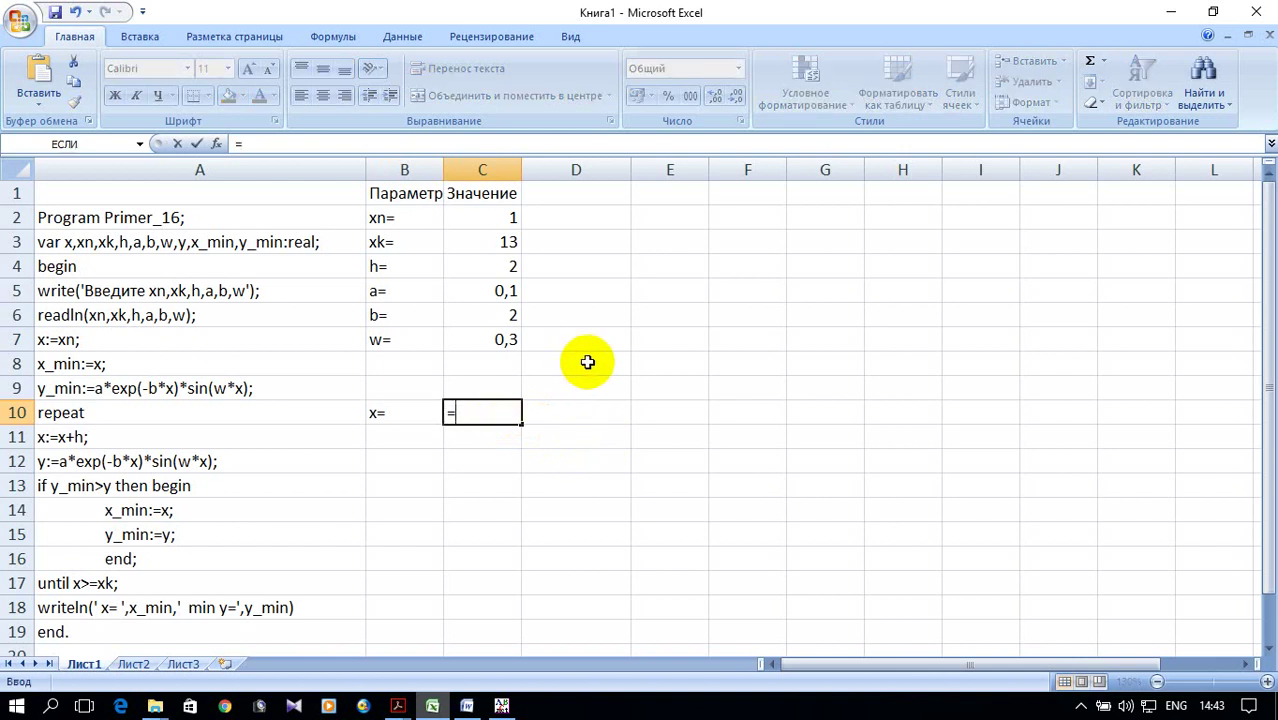
{"action": "left_click", "coordinate": [495, 221]}
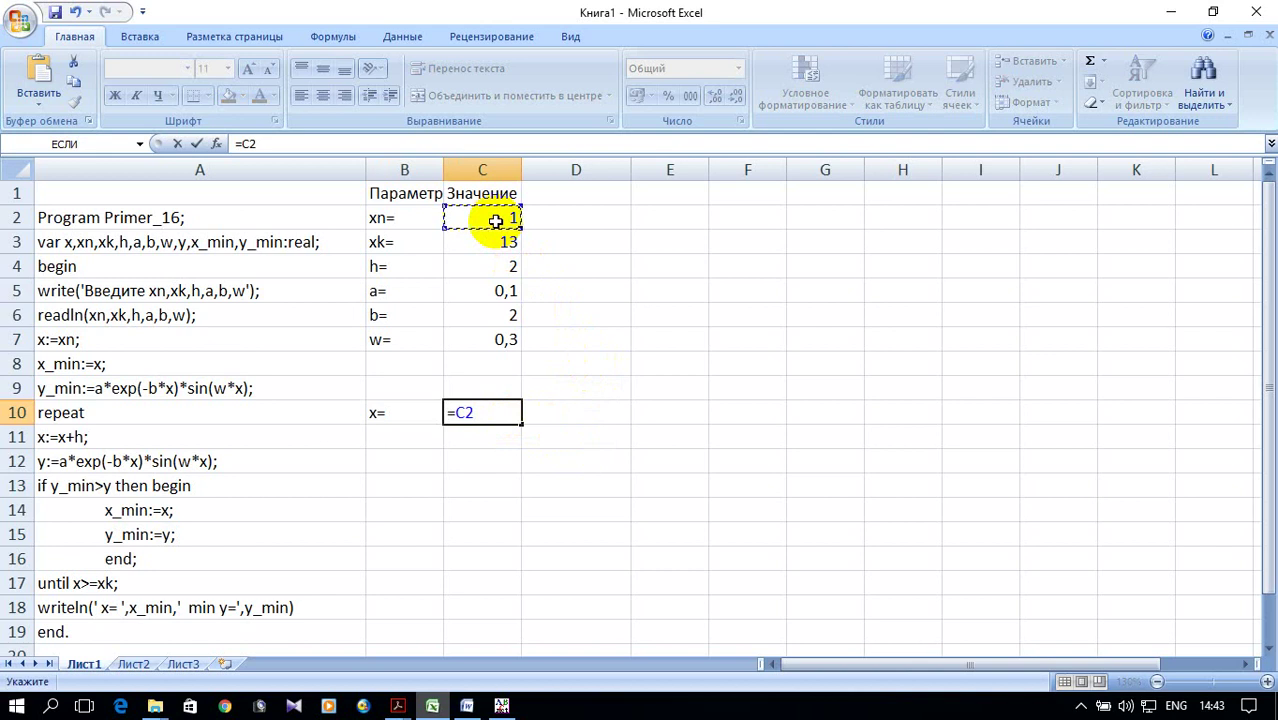
{"action": "key", "text": "Return"}
Step: Enter the formula =C10+$C4 in D10, keeping the column of the step value h fixed
{"action": "left_click", "coordinate": [576, 415]}
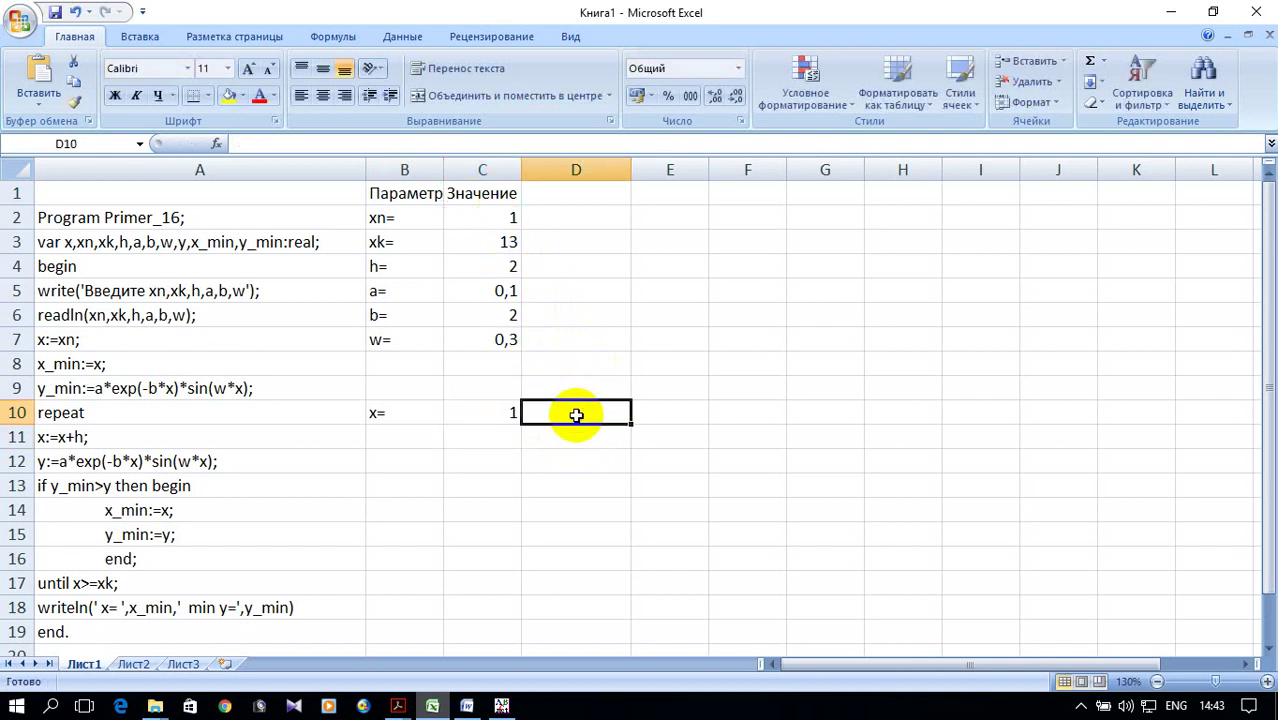
{"action": "type", "text": "="}
{"action": "left_click", "coordinate": [467, 416]}
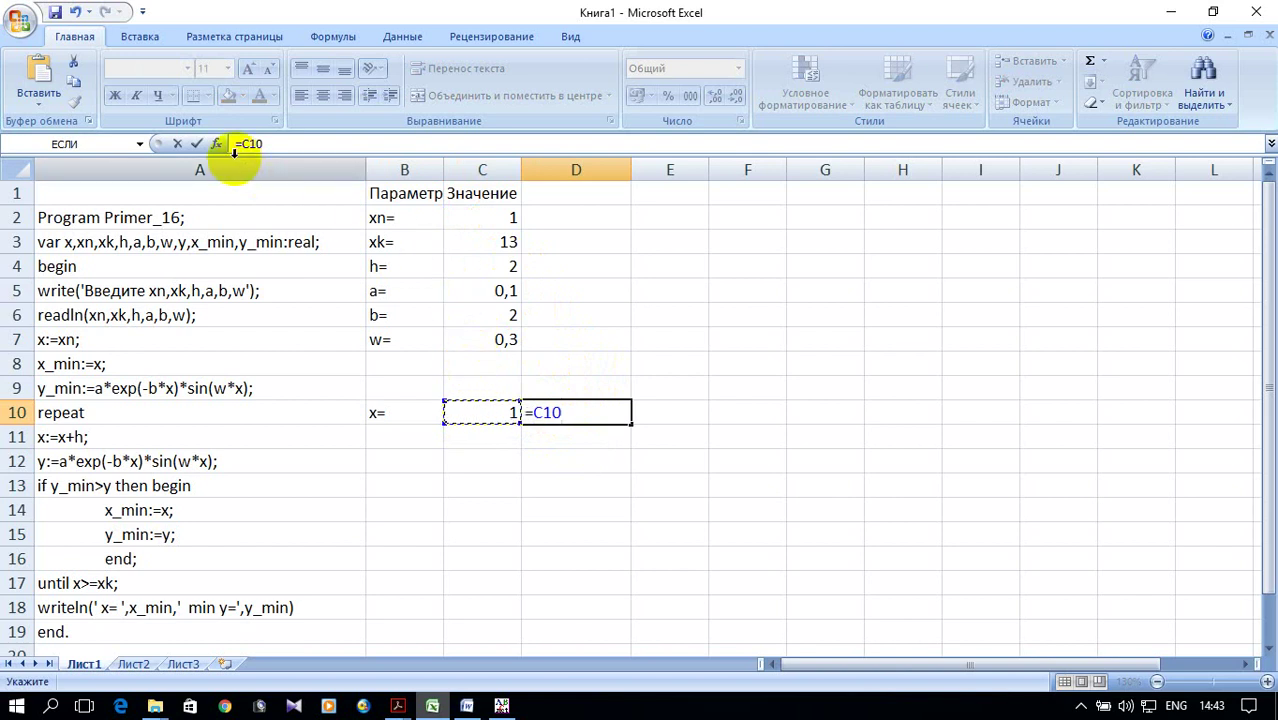
{"action": "type", "text": "+"}
{"action": "left_click", "coordinate": [452, 272]}
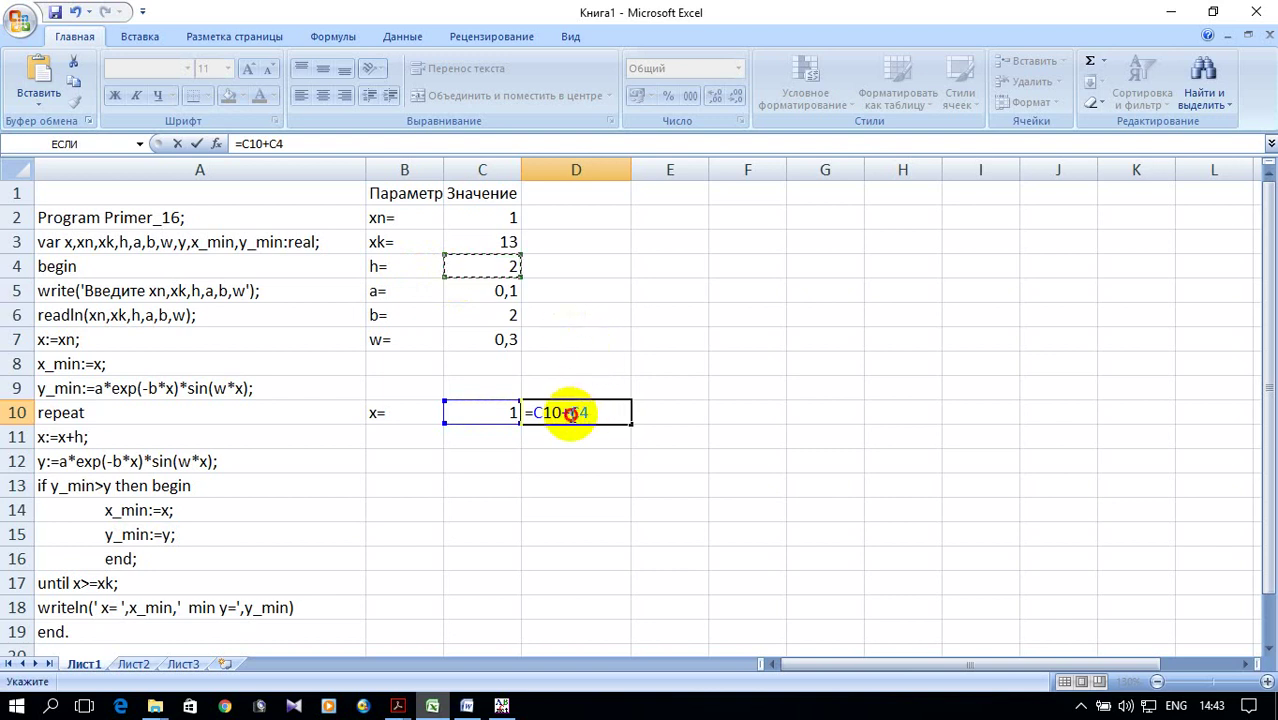
{"action": "left_click", "coordinate": [580, 411]}
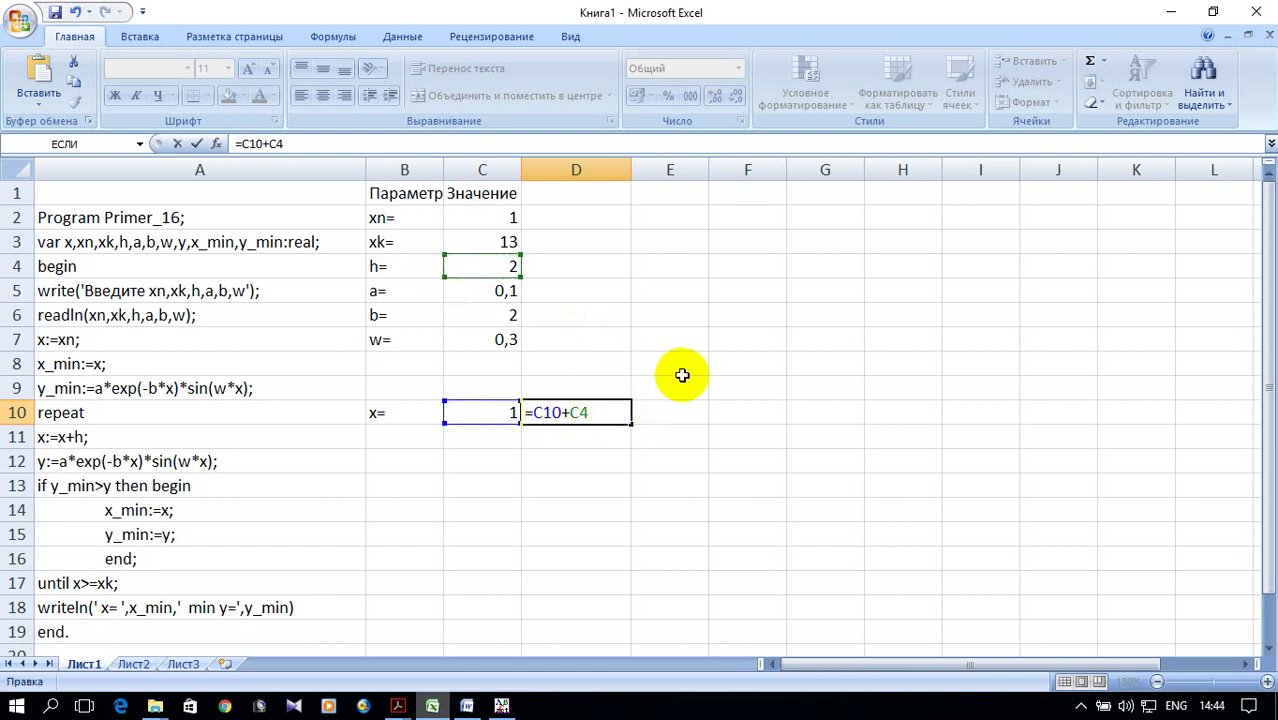
{"action": "type", "text": "$"}
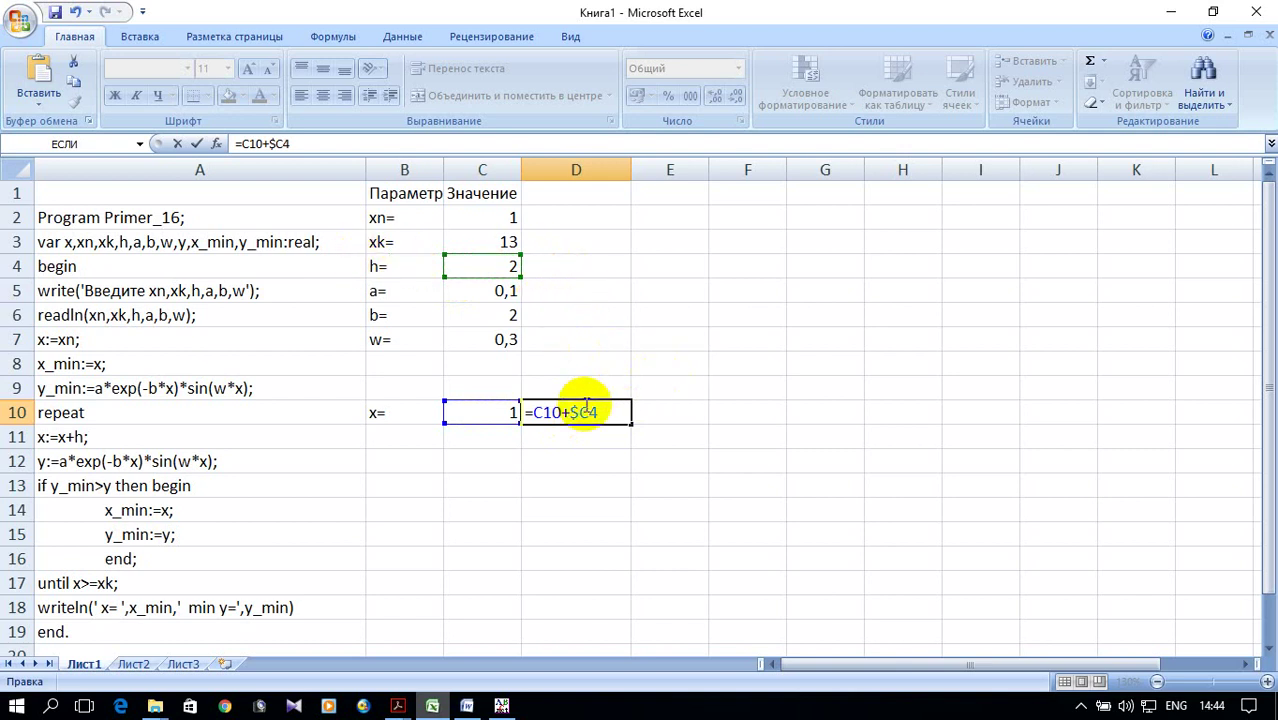
{"action": "left_click_drag", "start_coordinate": [585, 408], "coordinate": [611, 420]}
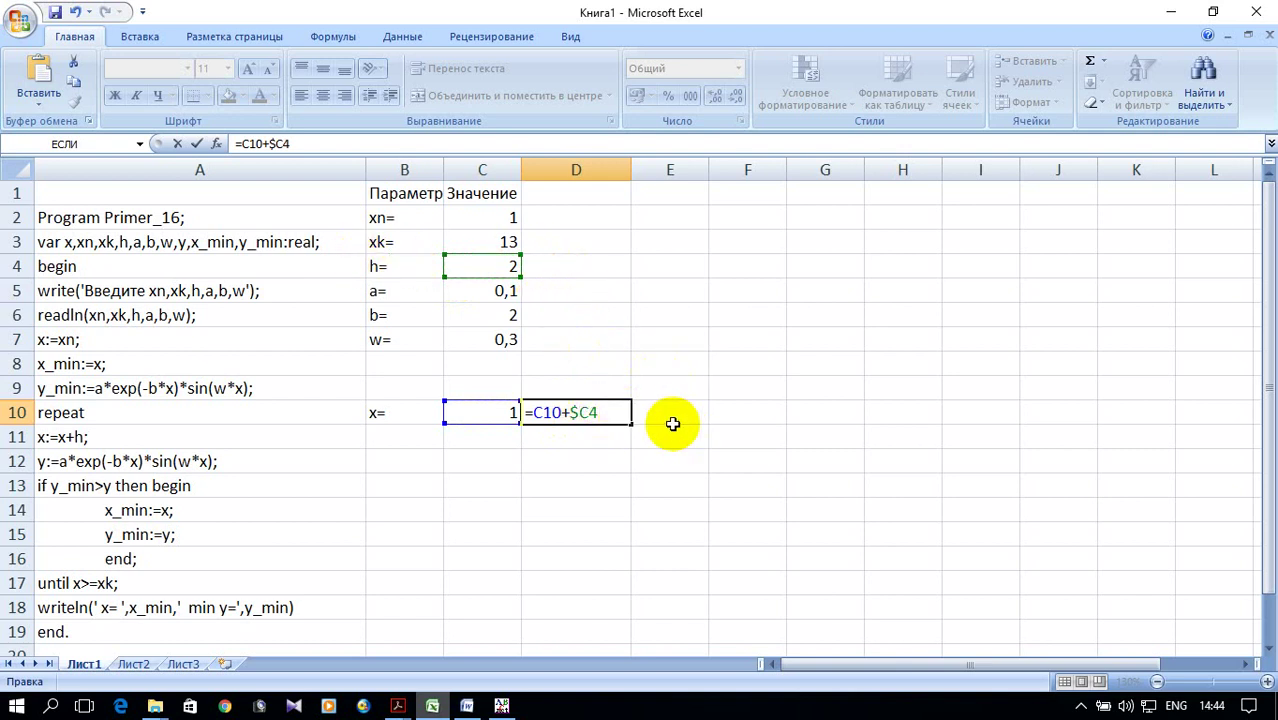
{"action": "key", "text": "Return"}
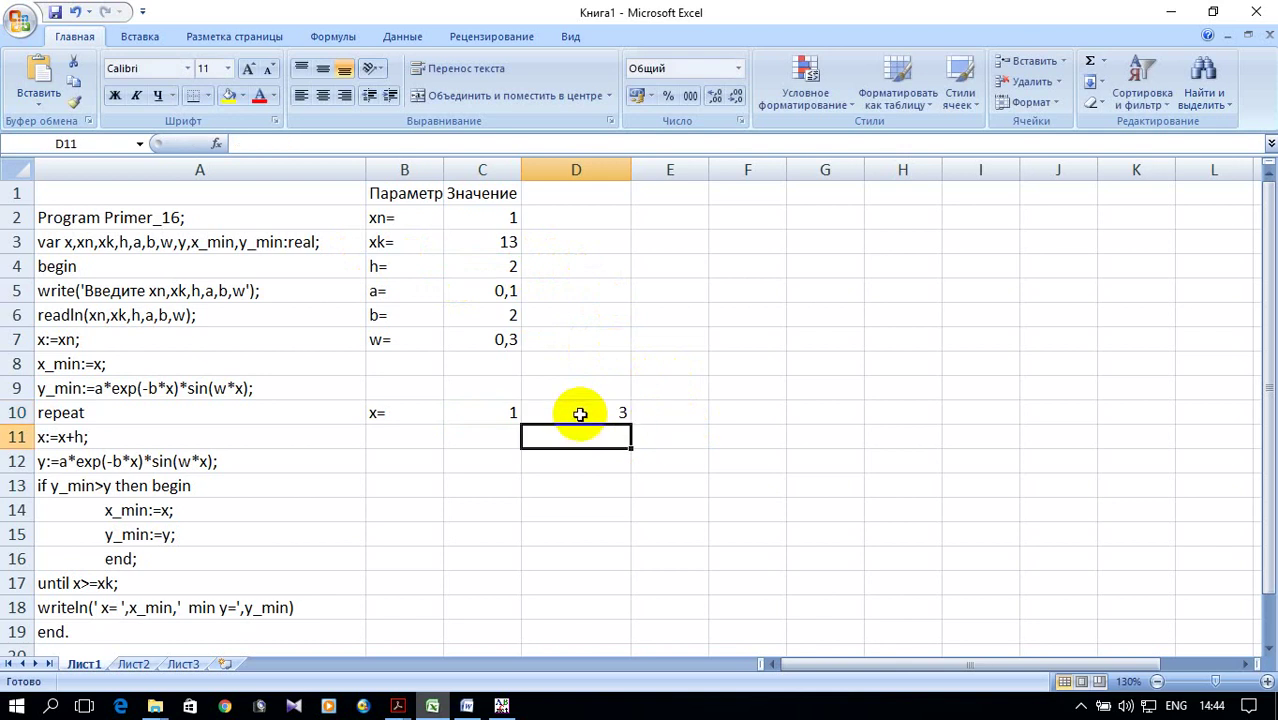
Step: Fill the D10 formula across row 10 through J10 and clear the surplus x value in J10
{"action": "left_click_drag", "start_coordinate": [630, 423], "coordinate": [1098, 425]}
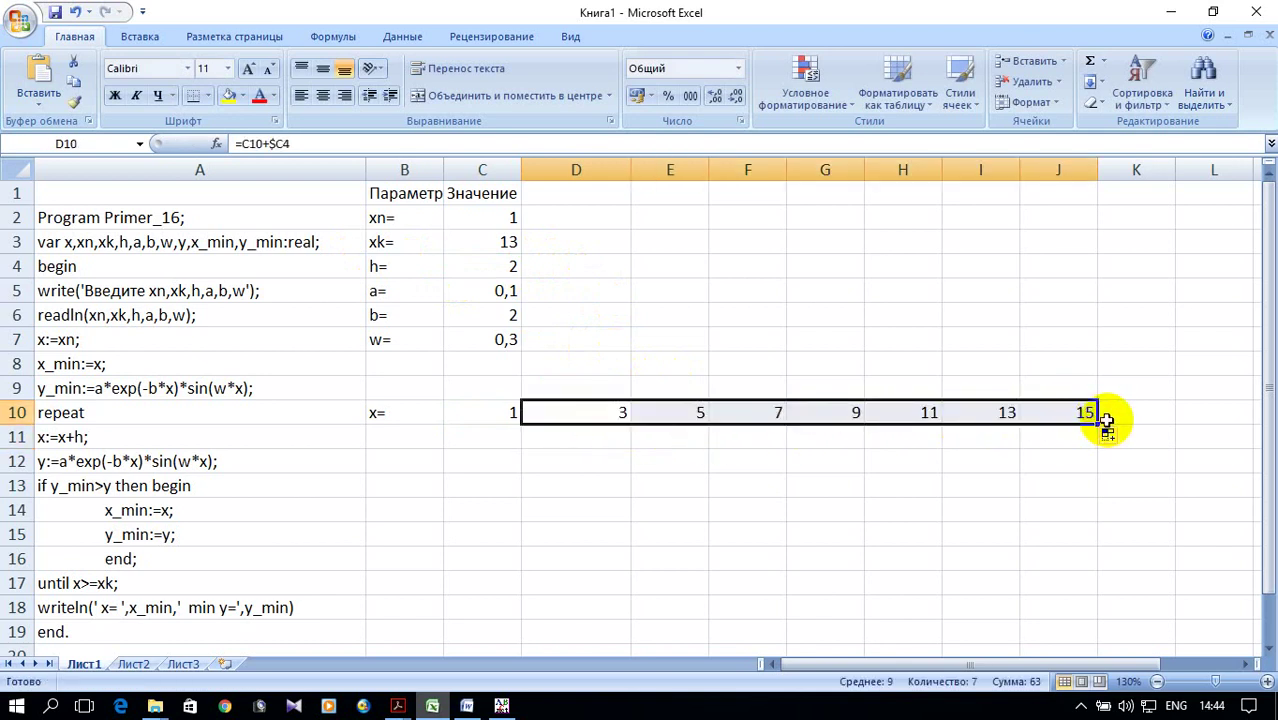
{"action": "left_click", "coordinate": [1112, 436]}
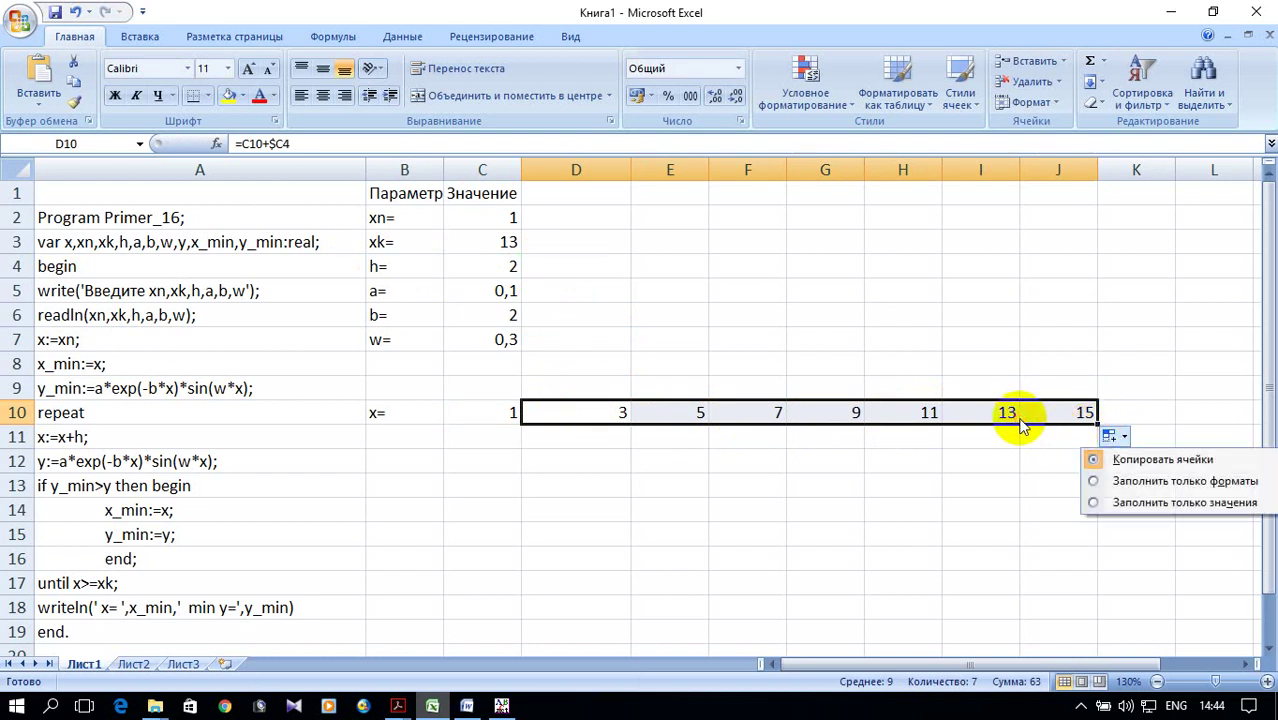
{"action": "left_click", "coordinate": [1062, 455]}
{"action": "left_click", "coordinate": [1061, 410]}
{"action": "left_click_drag", "start_coordinate": [1095, 422], "coordinate": [1022, 413]}
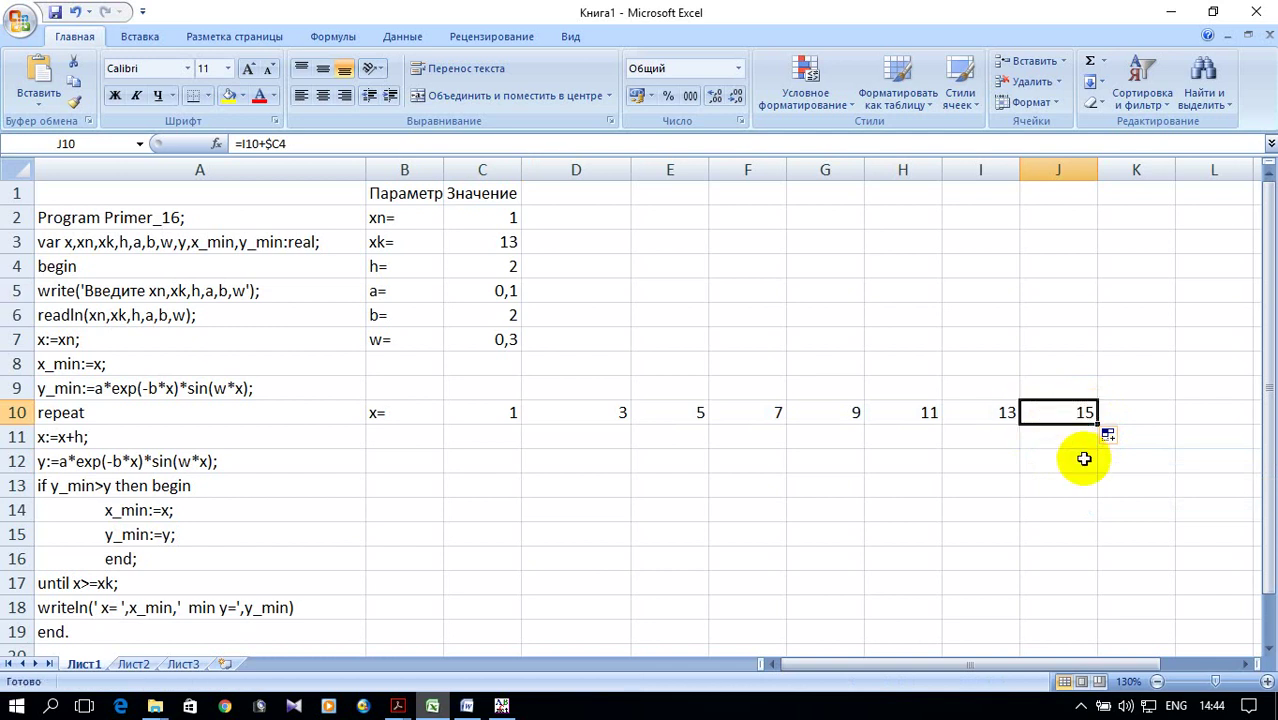
Step: Move the x series from B10:I10 down to row 11 and enter the label "y=" in B12
{"action": "left_click", "coordinate": [543, 458]}
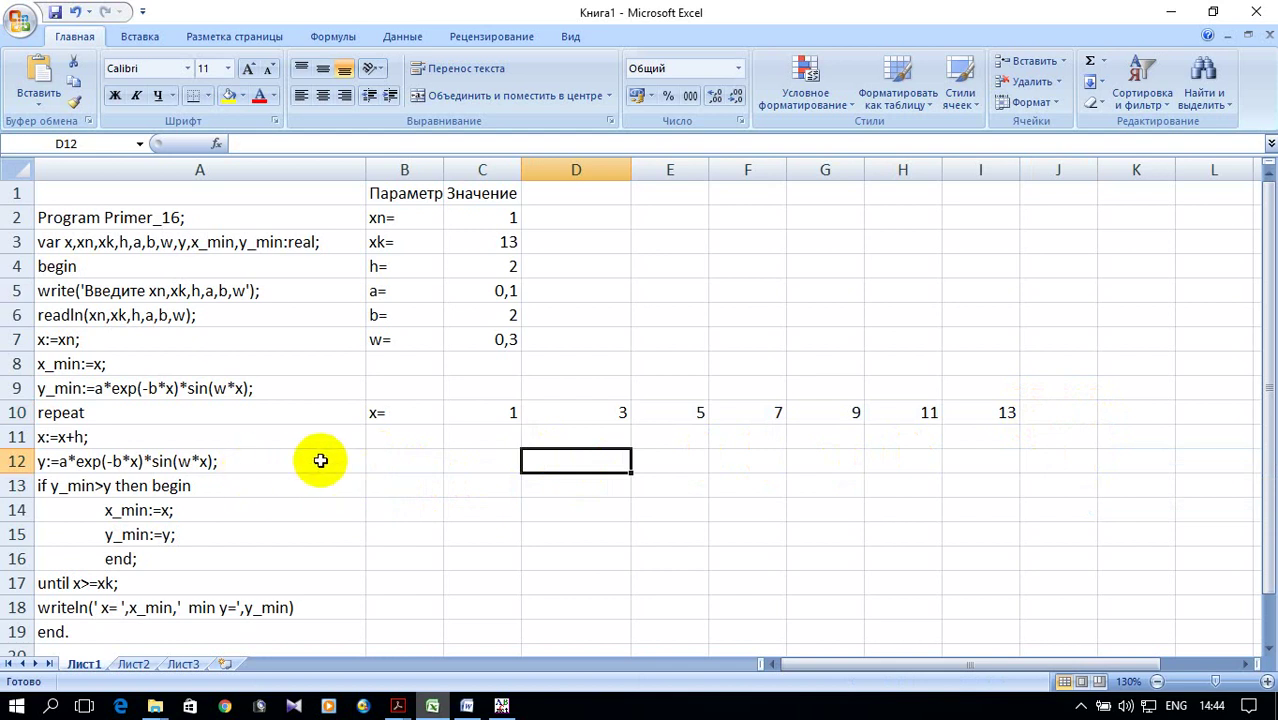
{"action": "left_click", "coordinate": [389, 459]}
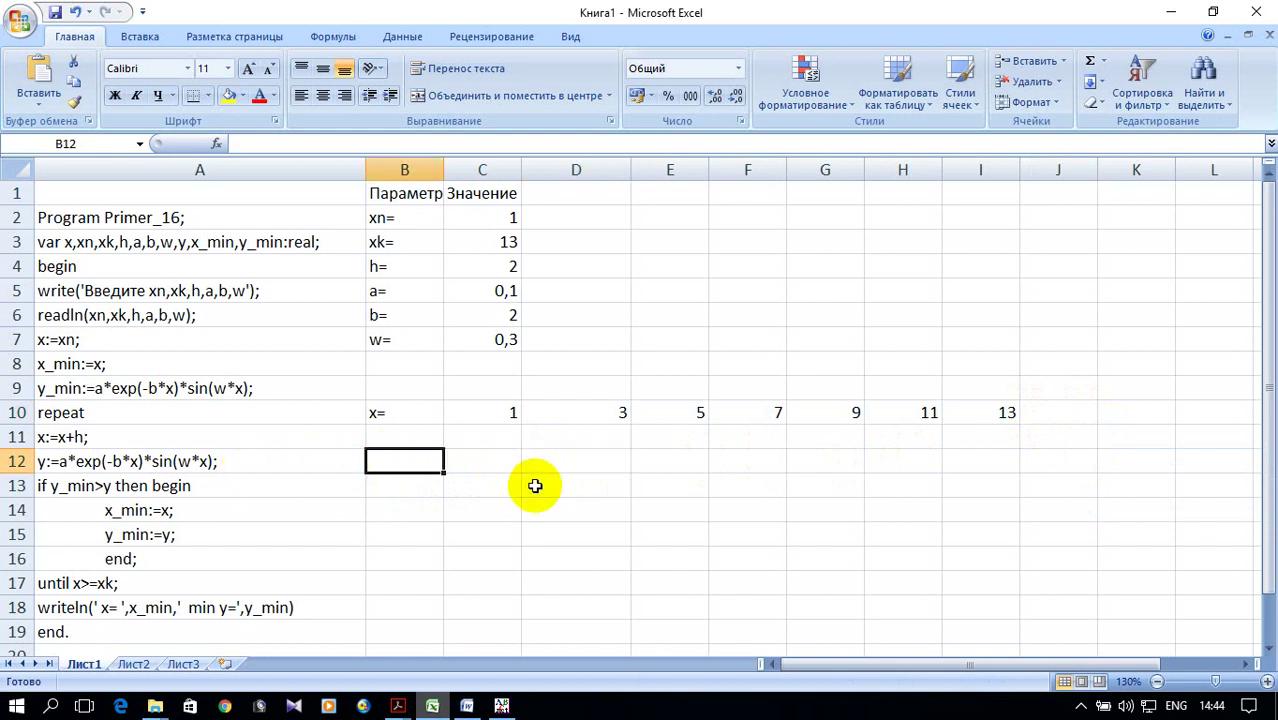
{"action": "left_click_drag", "start_coordinate": [372, 416], "coordinate": [964, 438]}
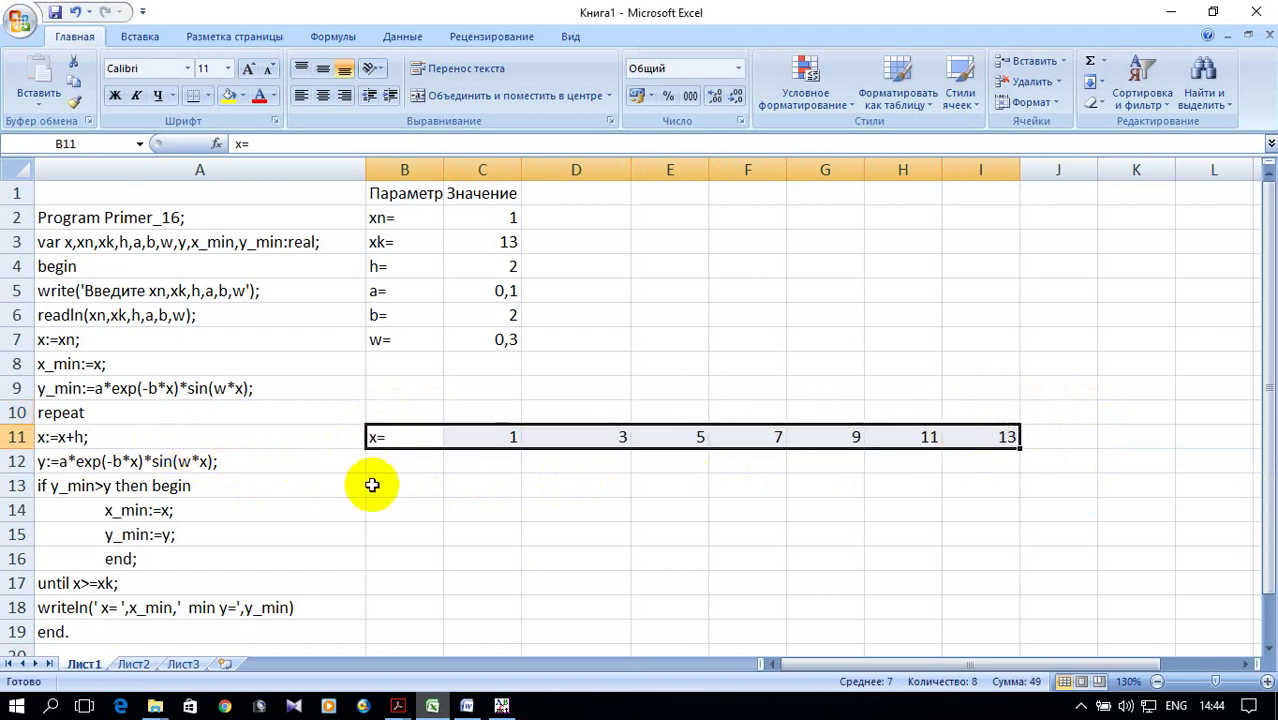
{"action": "left_click", "coordinate": [413, 462]}
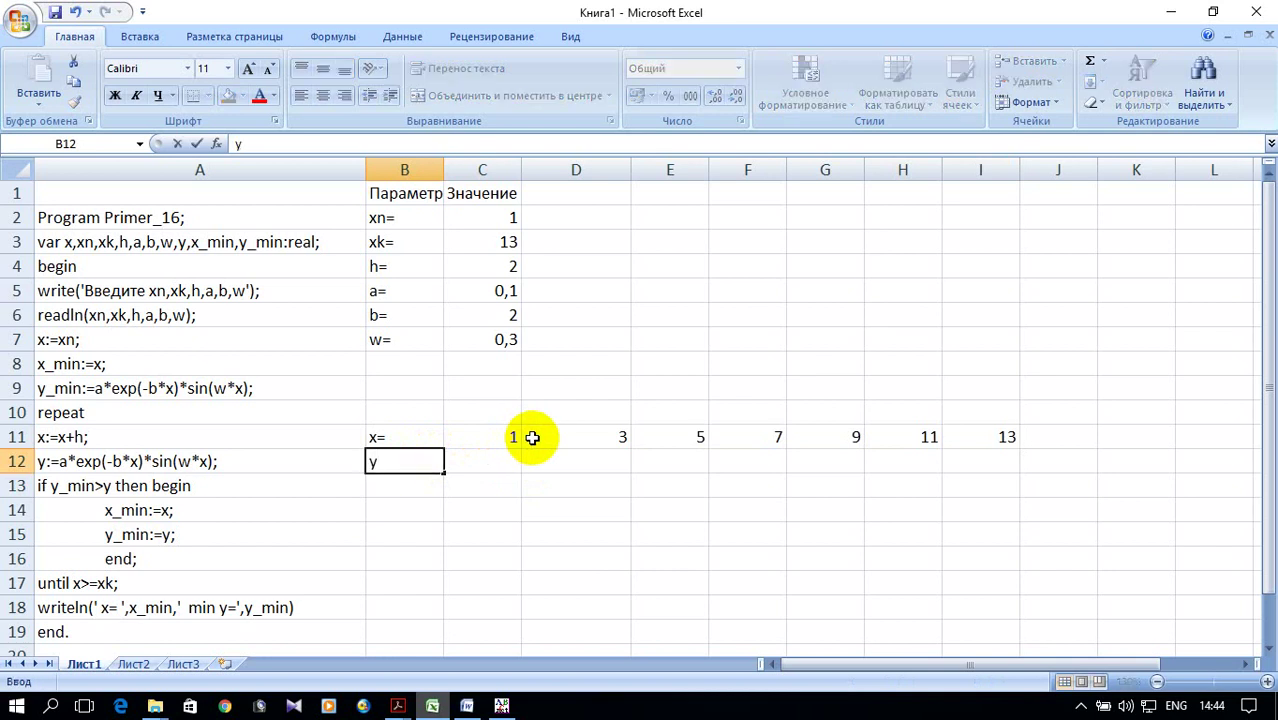
{"action": "left_click", "coordinate": [484, 461]}
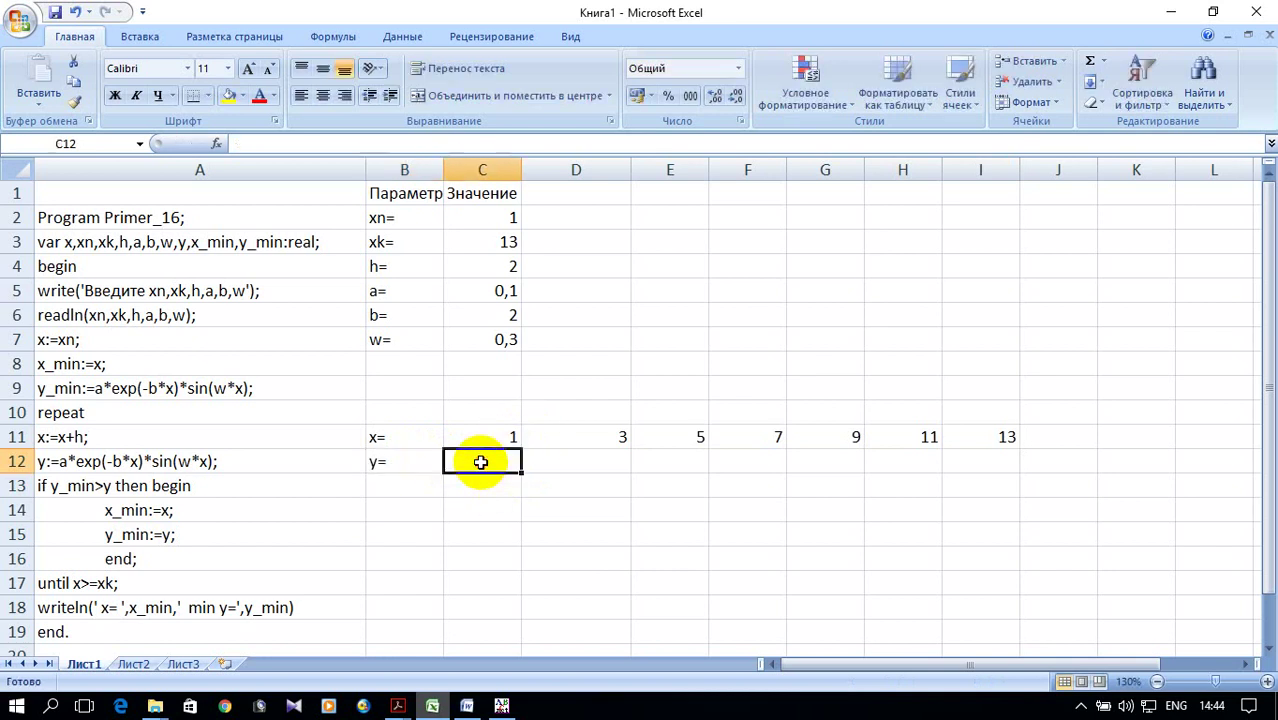
Step: Copy the expression =a*exp(-b*x)*sin(w*x) from the code line in A12 and paste it into C12
{"action": "left_click", "coordinate": [143, 461]}
{"action": "double_click", "coordinate": [143, 461]}
{"action": "left_click_drag", "start_coordinate": [53, 465], "coordinate": [210, 461]}
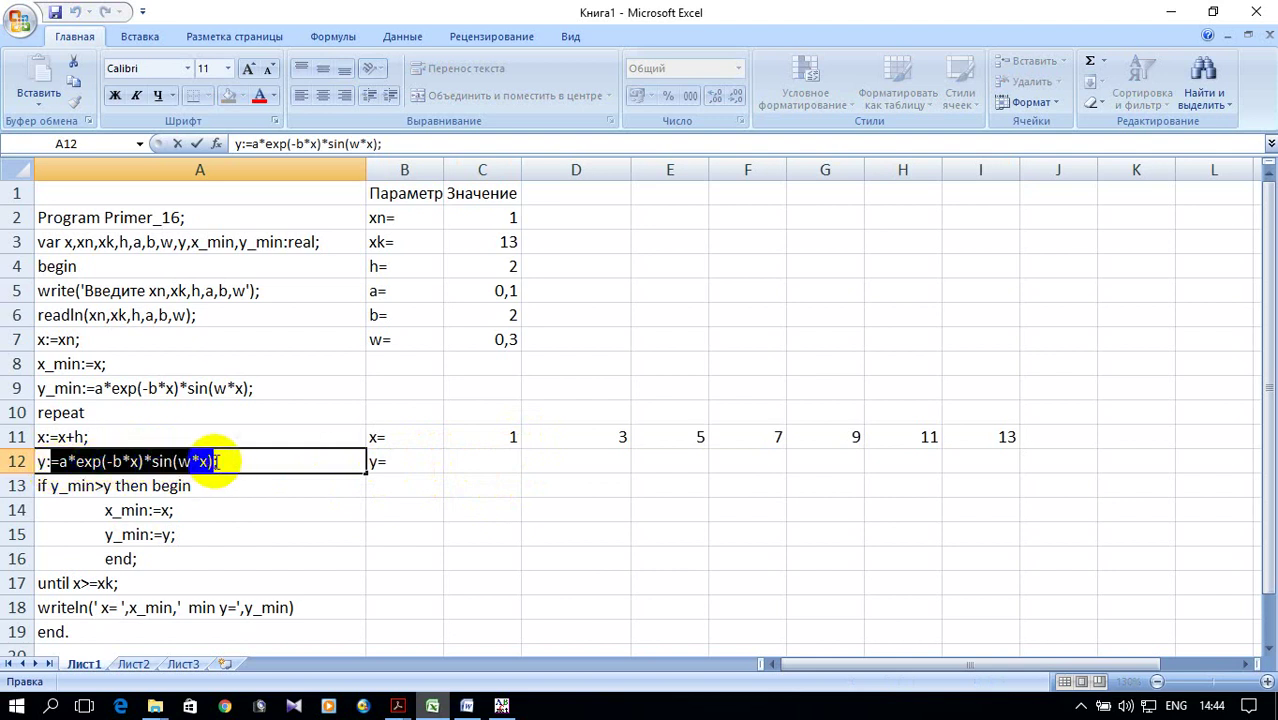
{"action": "right_click", "coordinate": [185, 464]}
{"action": "left_click", "coordinate": [245, 494]}
{"action": "left_click", "coordinate": [463, 467]}
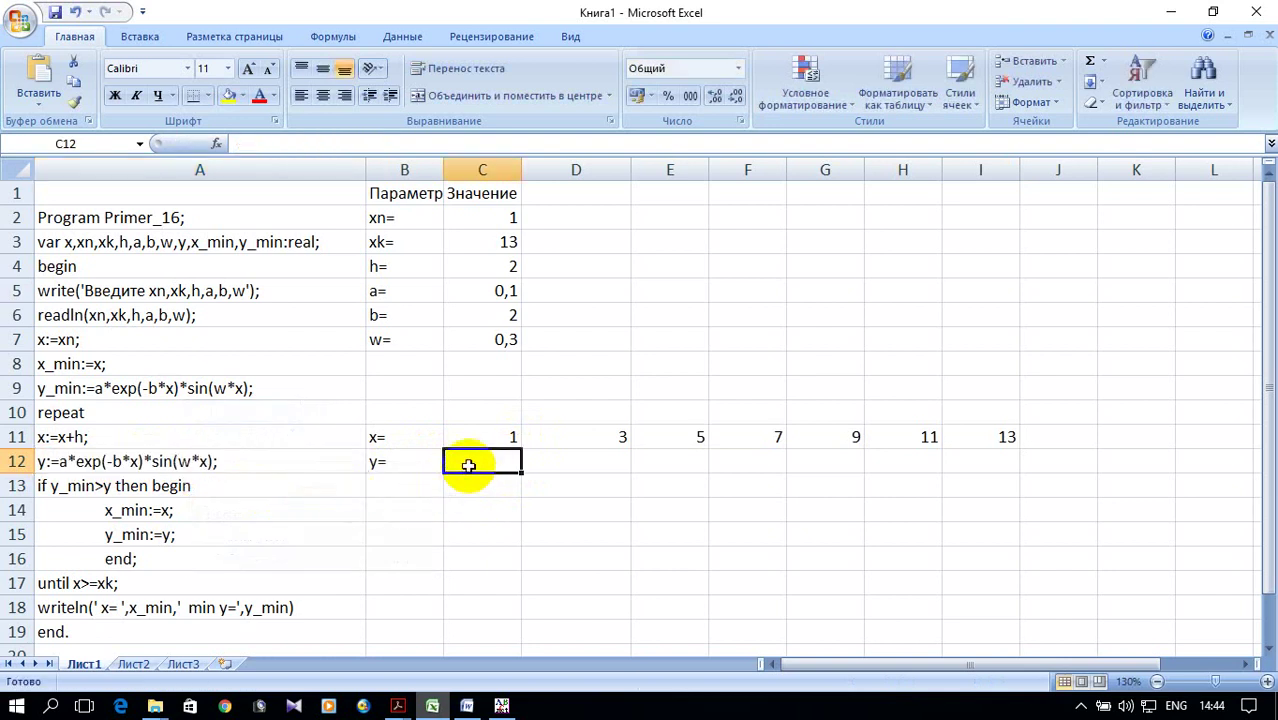
{"action": "right_click", "coordinate": [469, 465]}
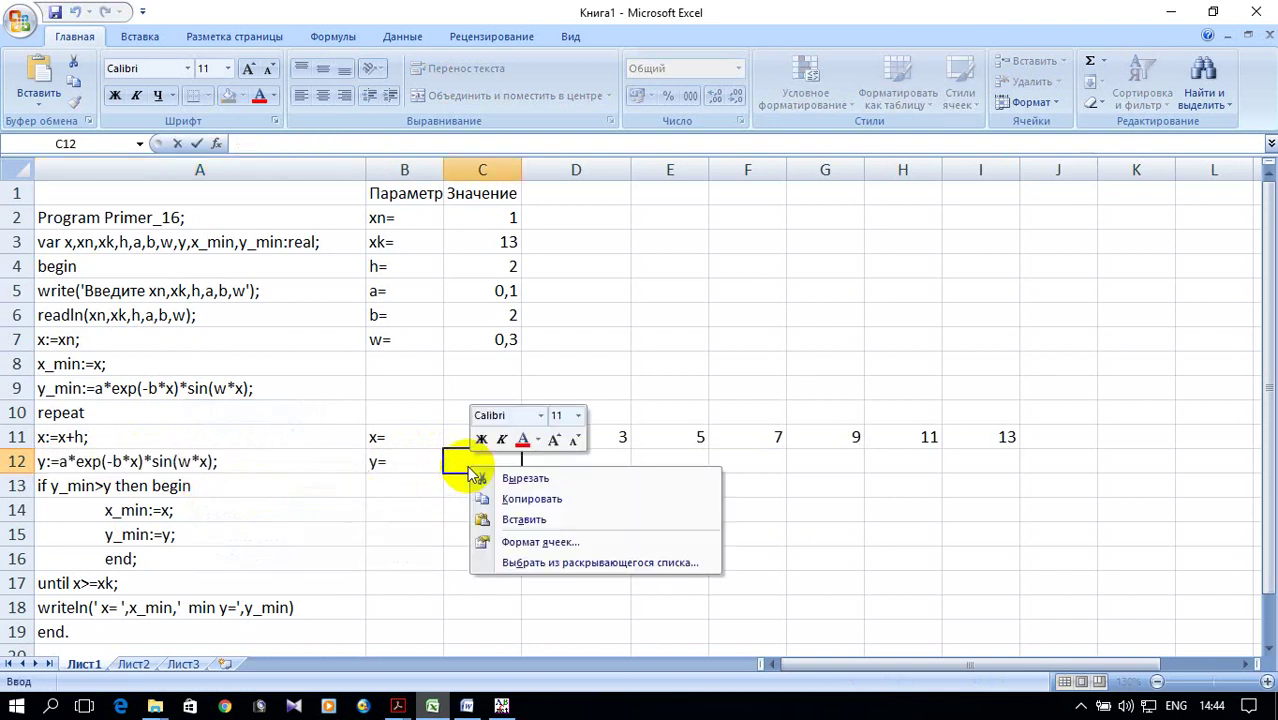
{"action": "left_click", "coordinate": [546, 521]}
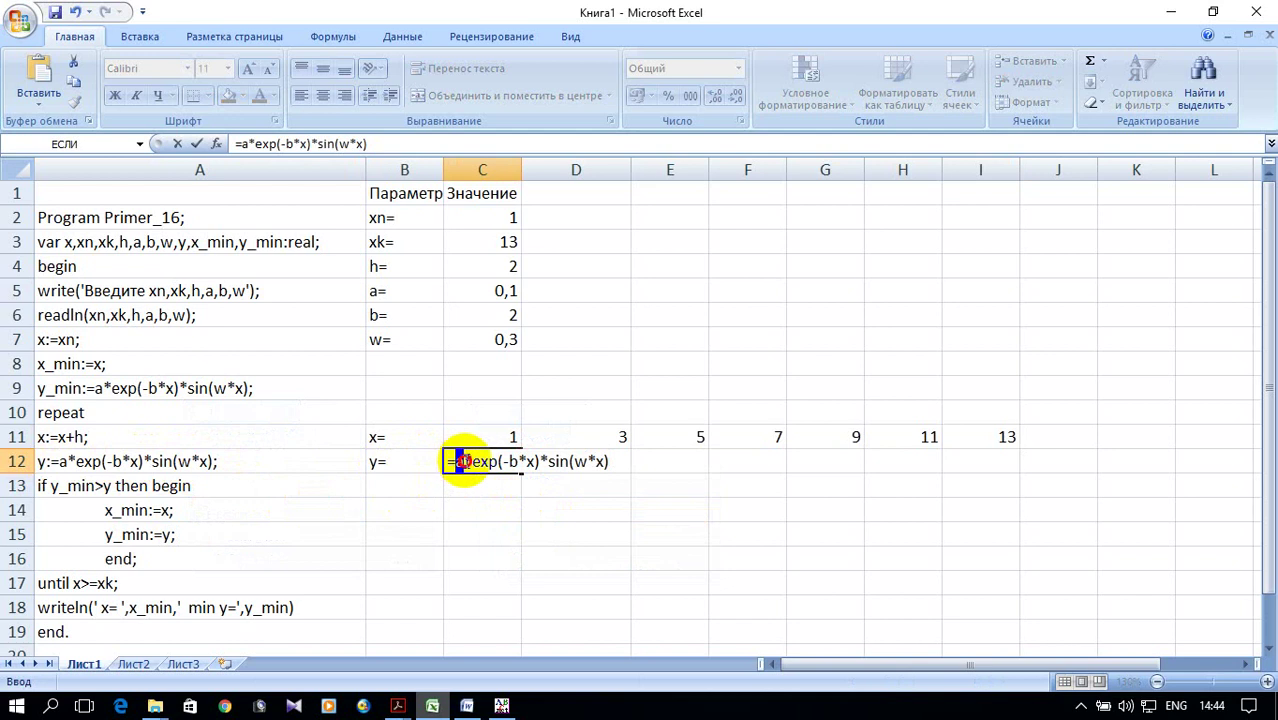
Step: Replace a, b and w in the C12 formula with the column-fixed references $C5, $C6 and $C7
{"action": "left_click", "coordinate": [500, 291]}
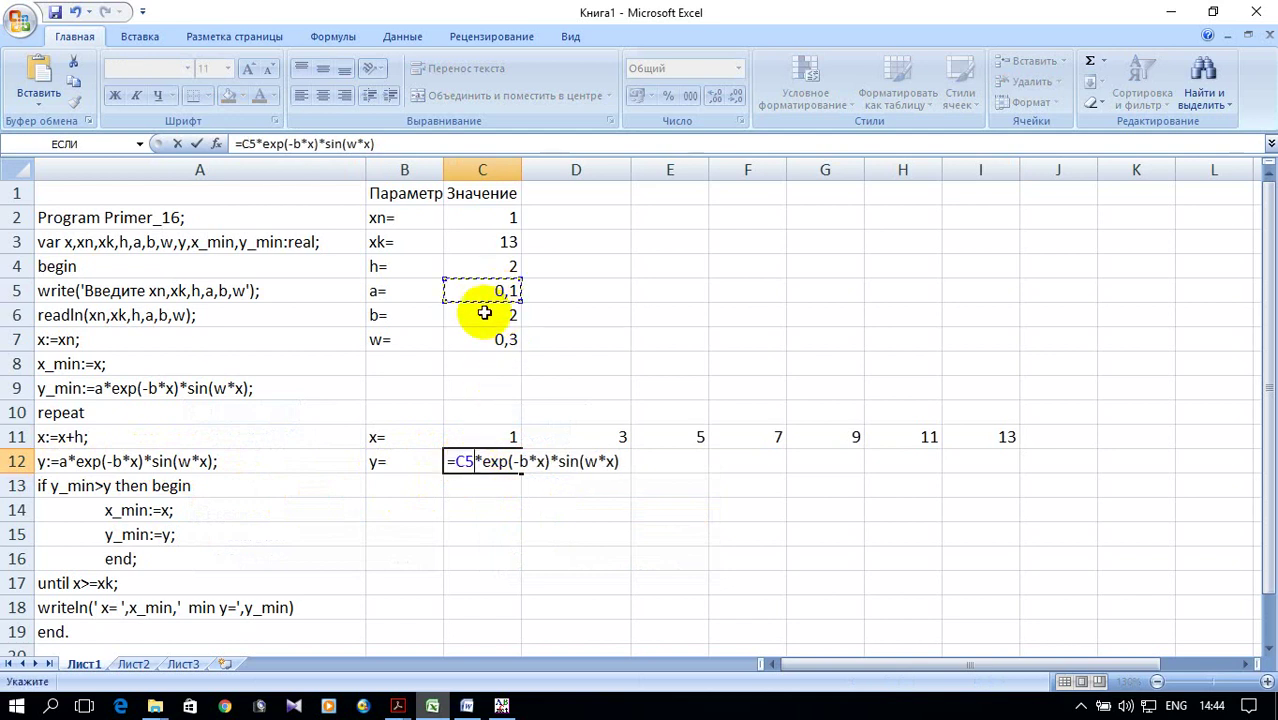
{"action": "left_click", "coordinate": [458, 461]}
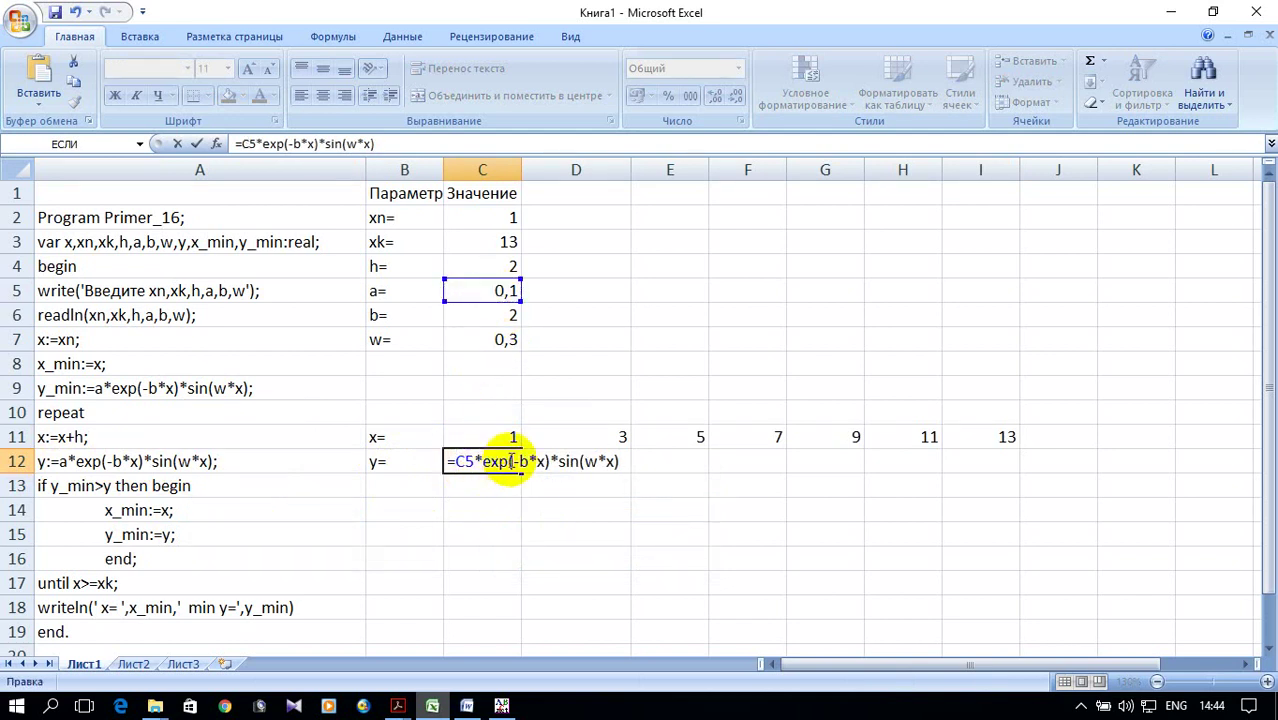
{"action": "type", "text": "$"}
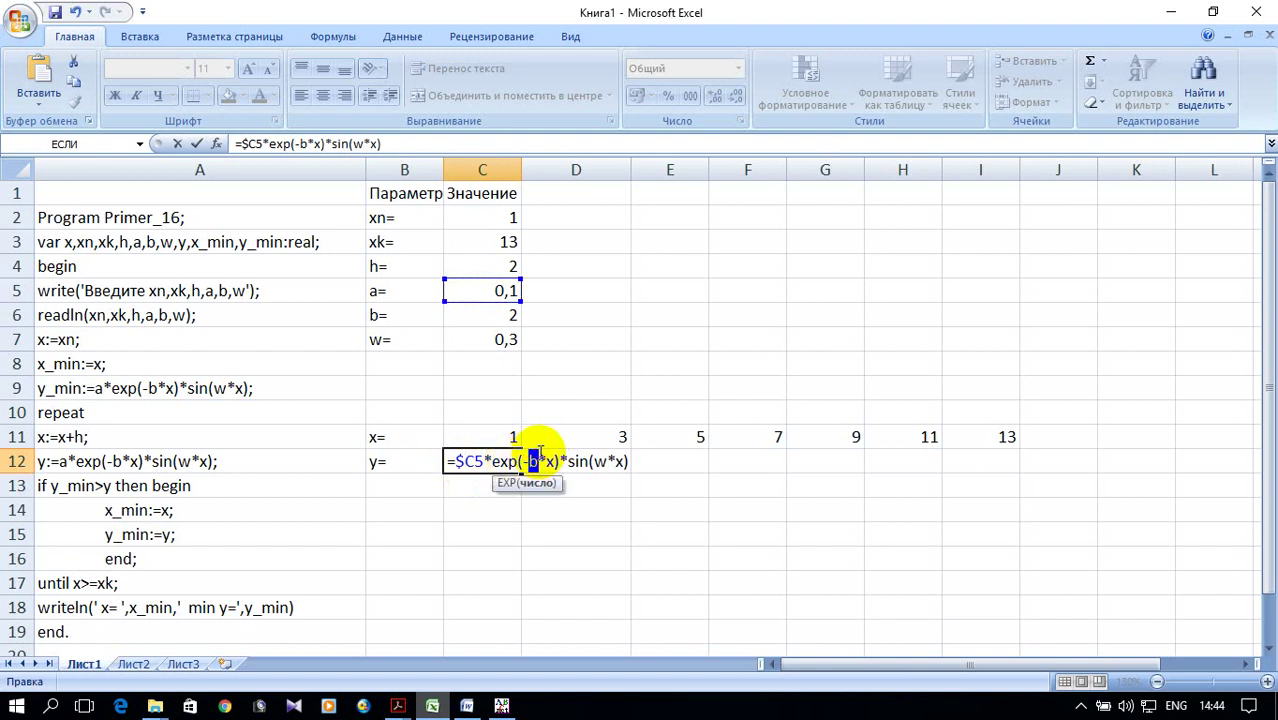
{"action": "left_click", "coordinate": [490, 316]}
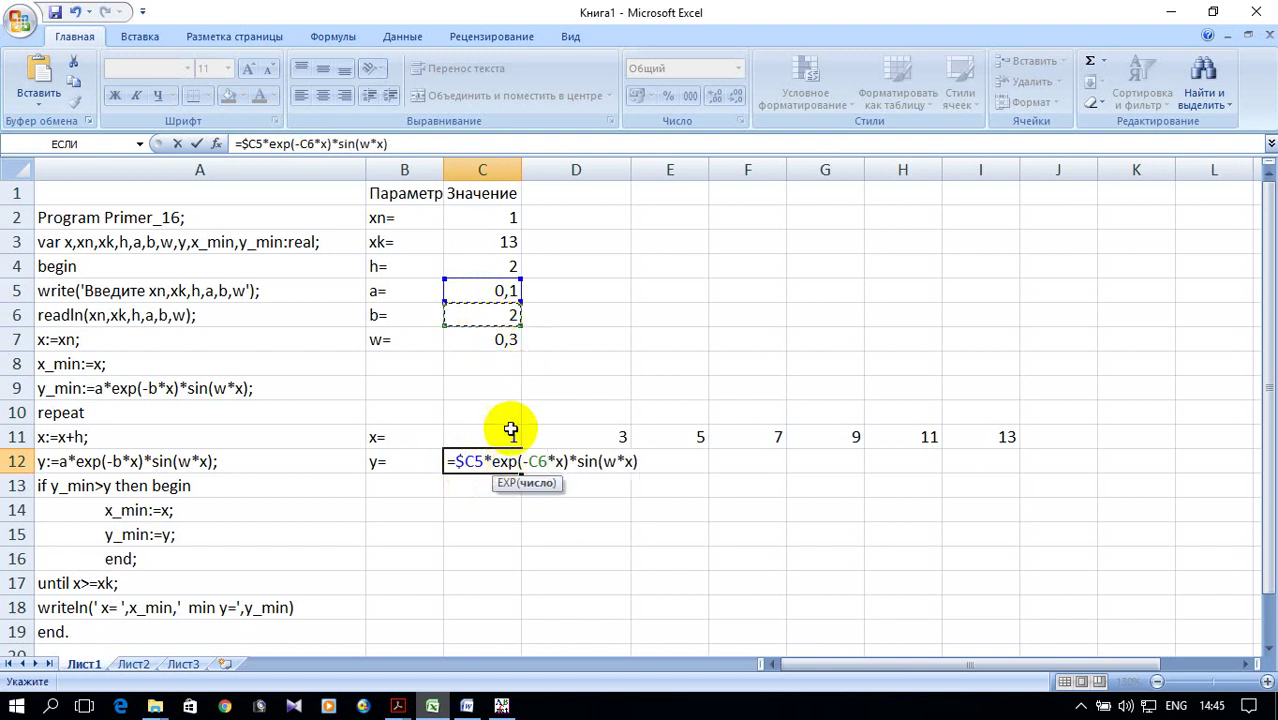
{"action": "left_click", "coordinate": [528, 461]}
{"action": "type", "text": "$"}
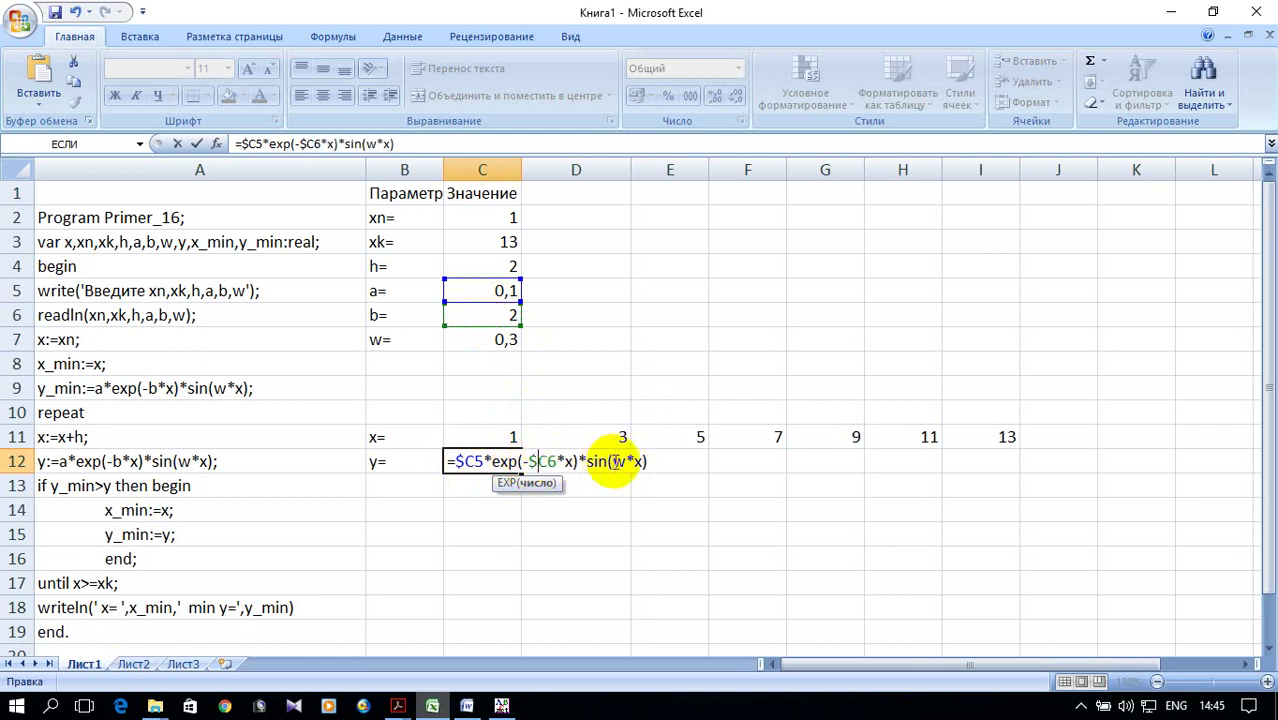
{"action": "left_click", "coordinate": [488, 338]}
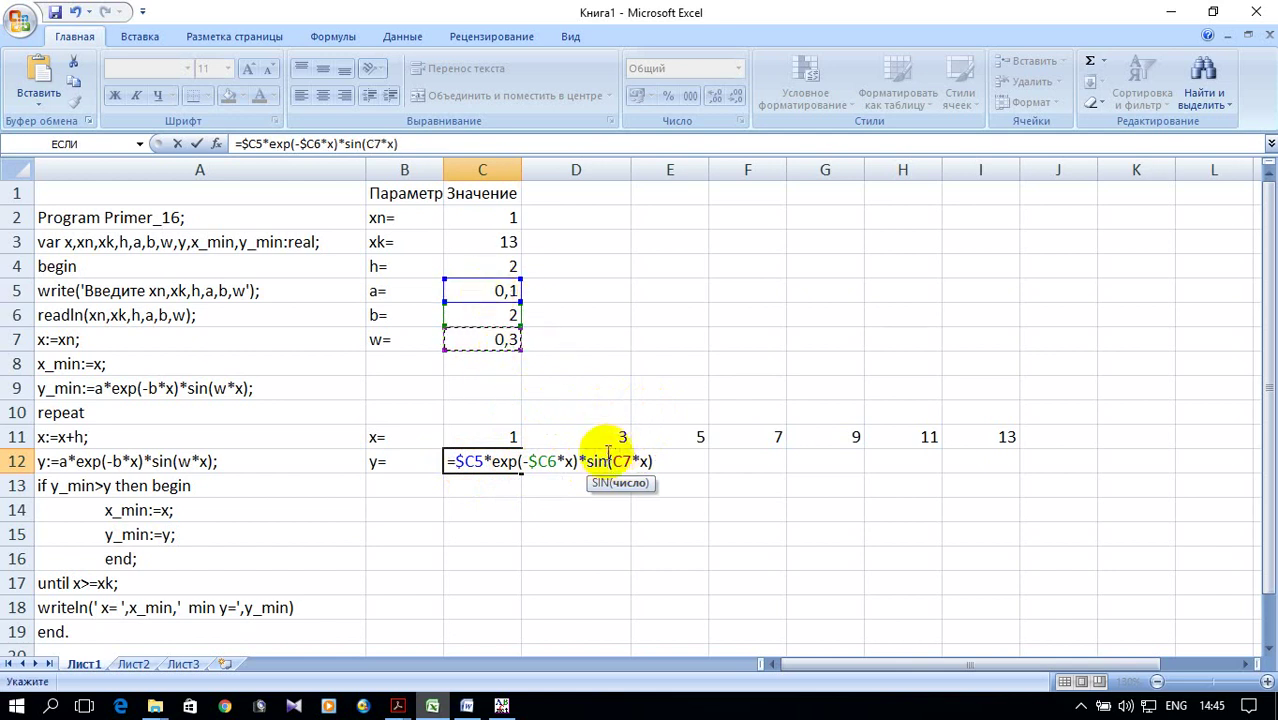
{"action": "left_click", "coordinate": [611, 461]}
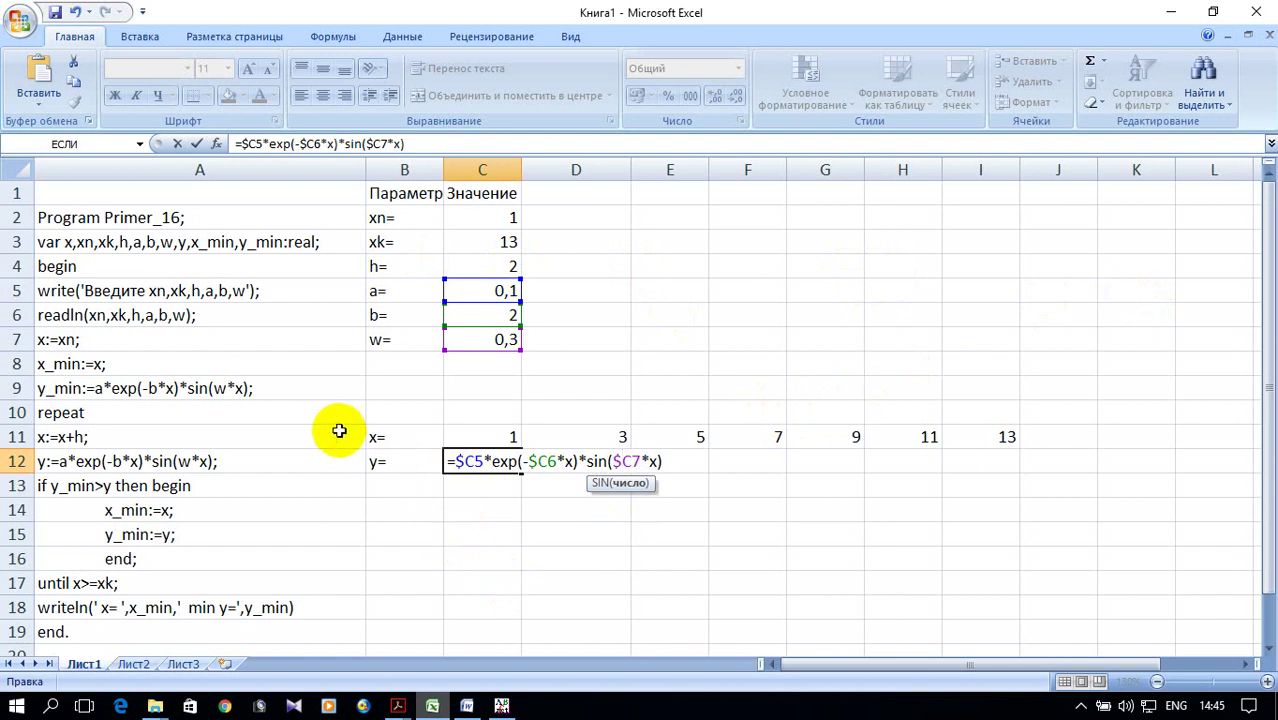
Step: Replace both x placeholders in the C12 formula with C11 and fill the formula across row 12 to I12
{"action": "double_click", "coordinate": [568, 461]}
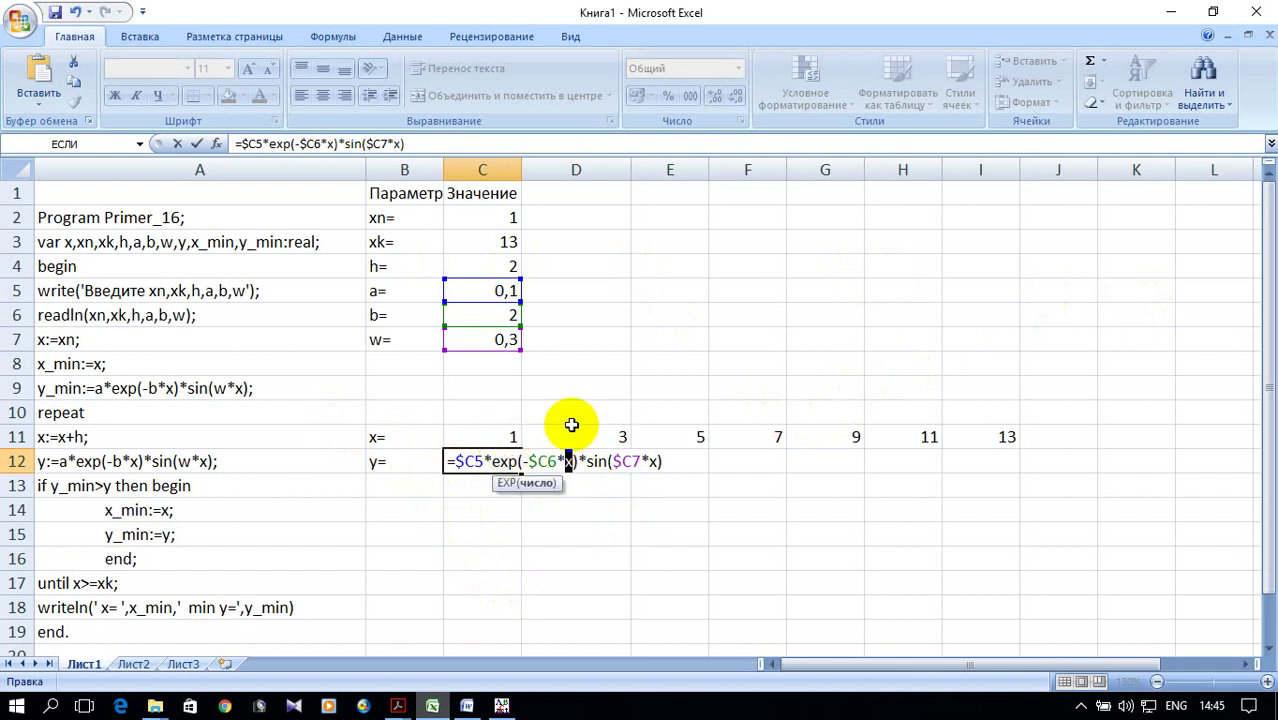
{"action": "left_click", "coordinate": [497, 437]}
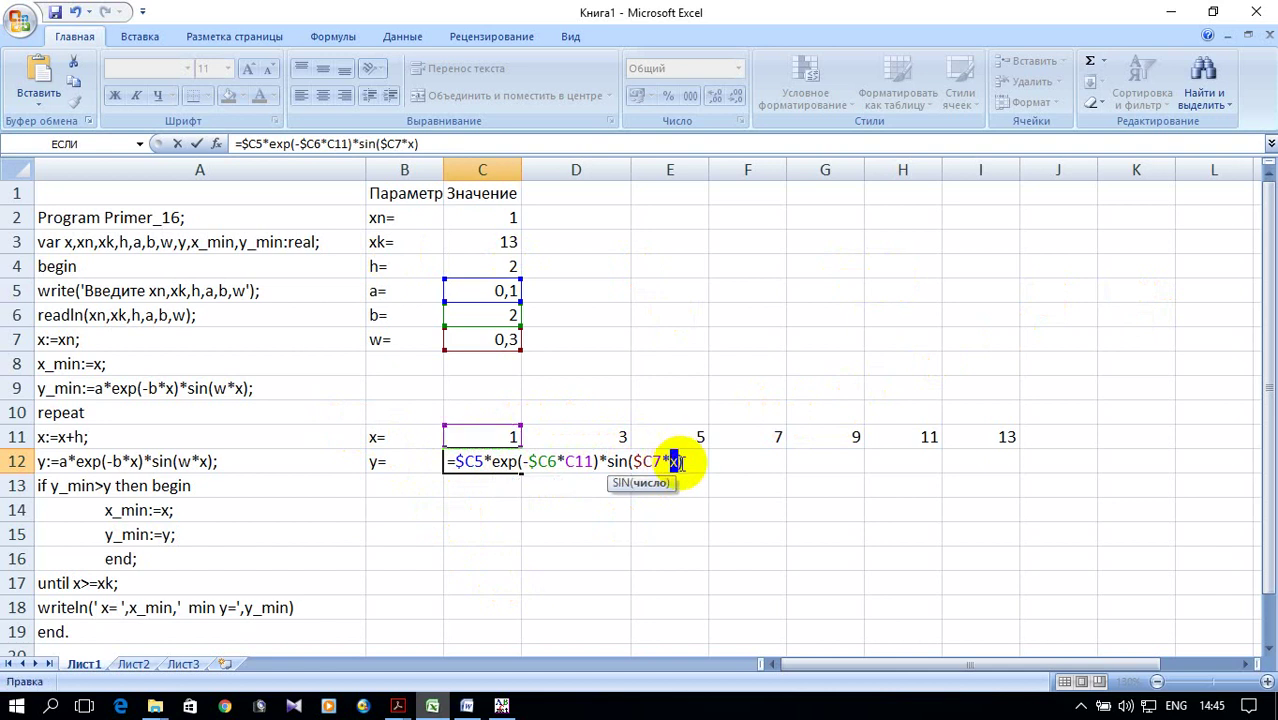
{"action": "left_click", "coordinate": [487, 435]}
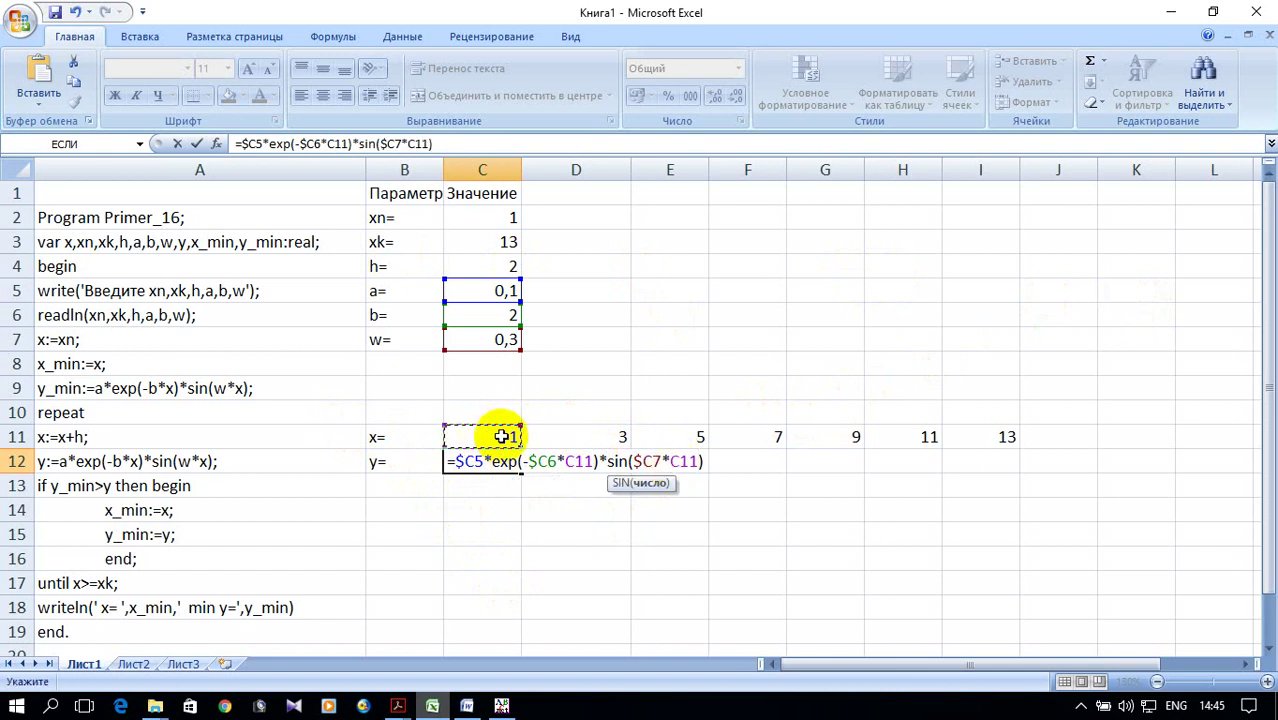
{"action": "key", "text": "Return"}
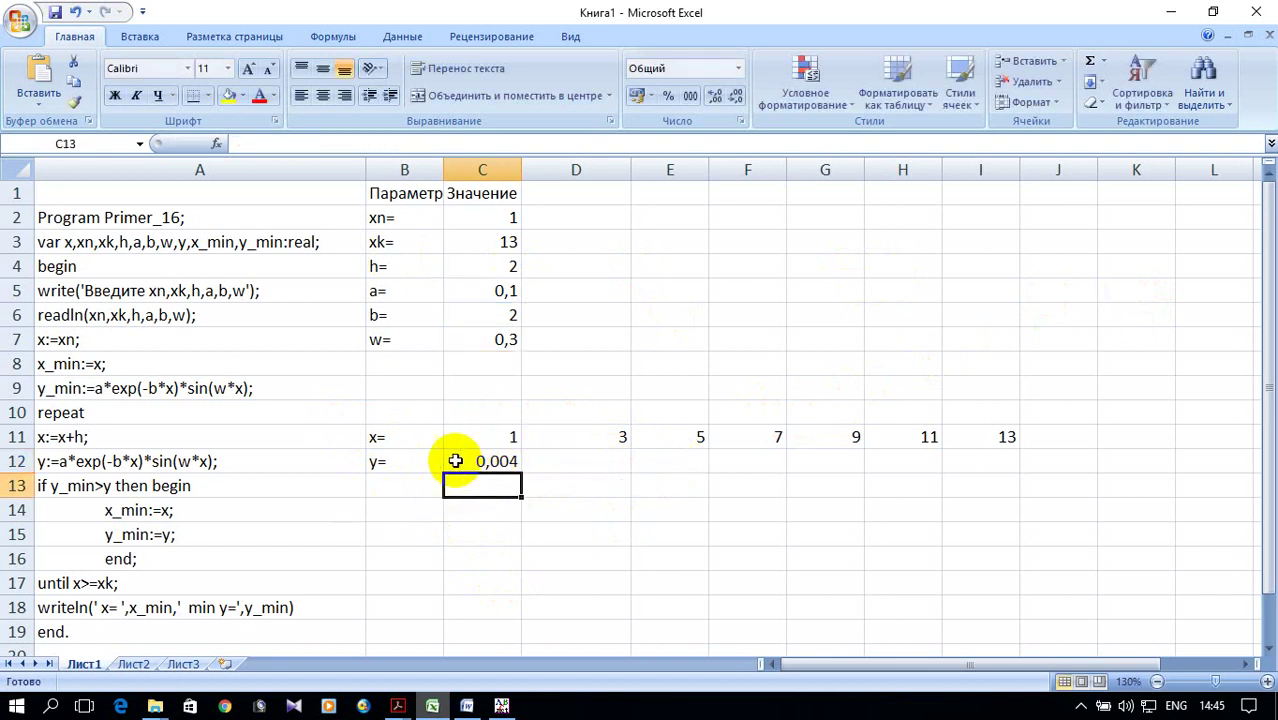
{"action": "left_click", "coordinate": [471, 463]}
{"action": "left_click_drag", "start_coordinate": [522, 472], "coordinate": [1018, 468]}
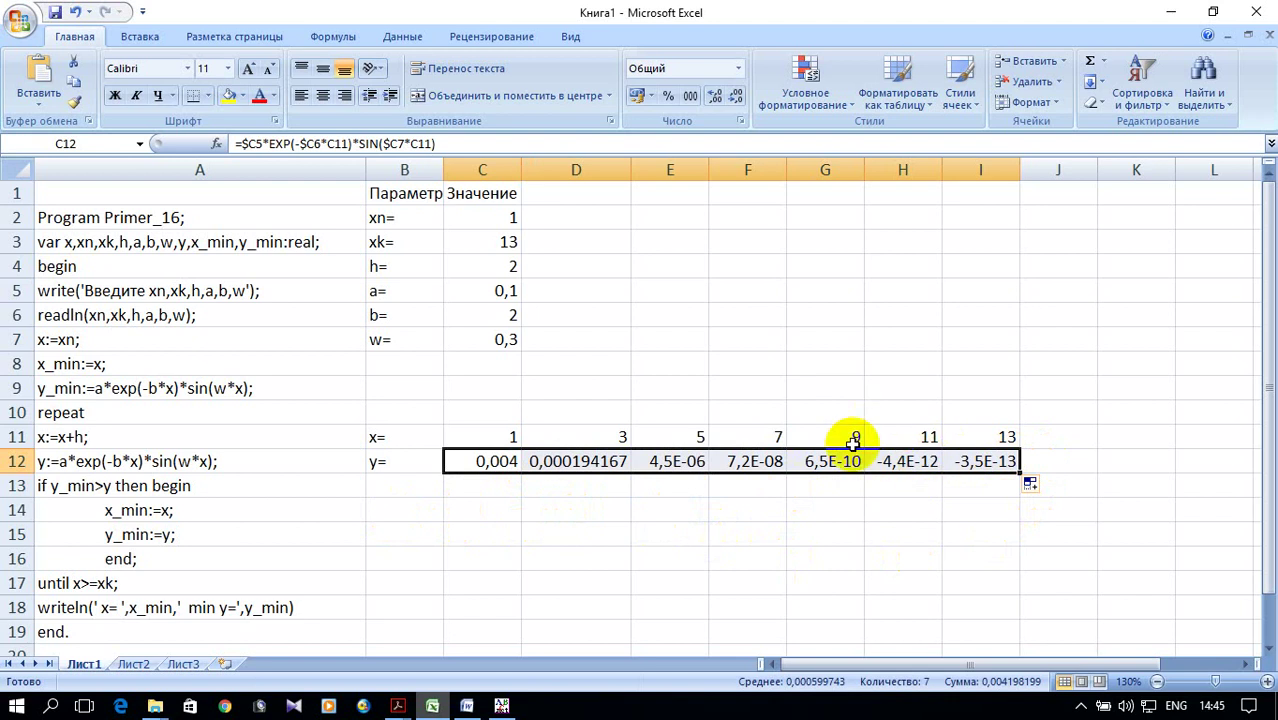
Step: Enter the label "y_min=" in B14 and insert the МИН function over C12:I12 in C14
{"action": "left_click", "coordinate": [394, 512]}
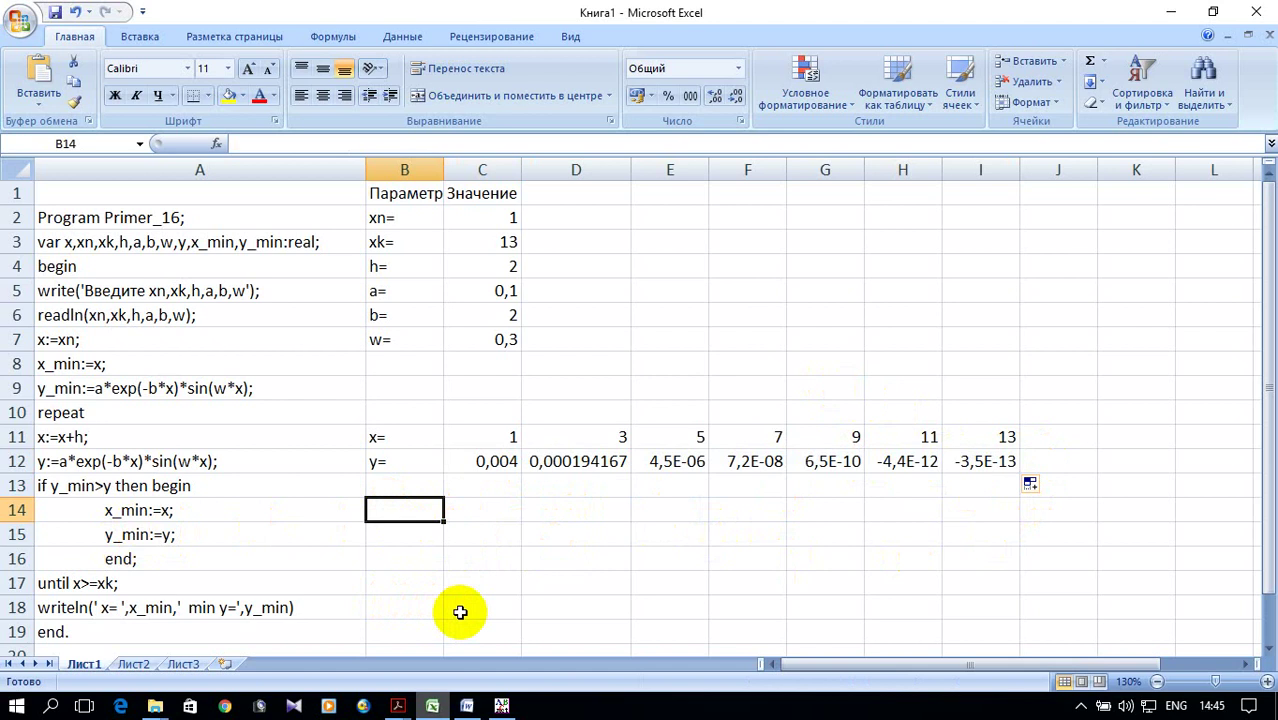
{"action": "type", "text": "y="}
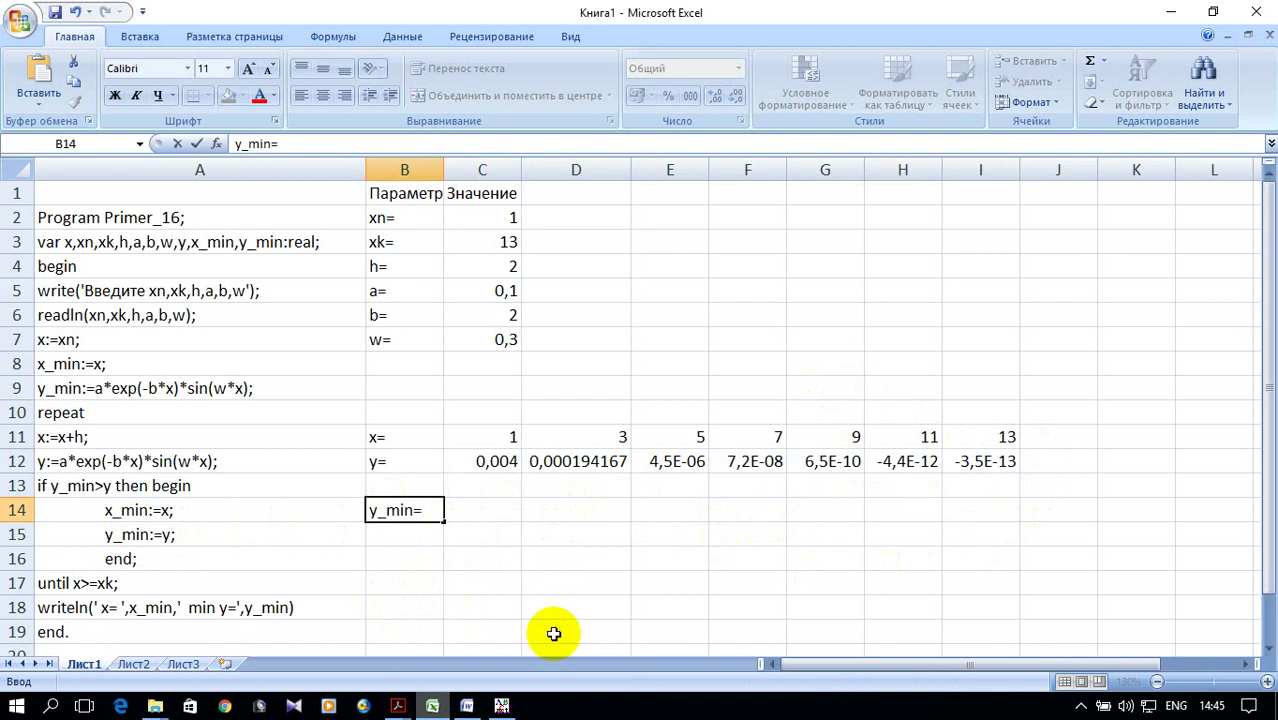
{"action": "left_click", "coordinate": [470, 510]}
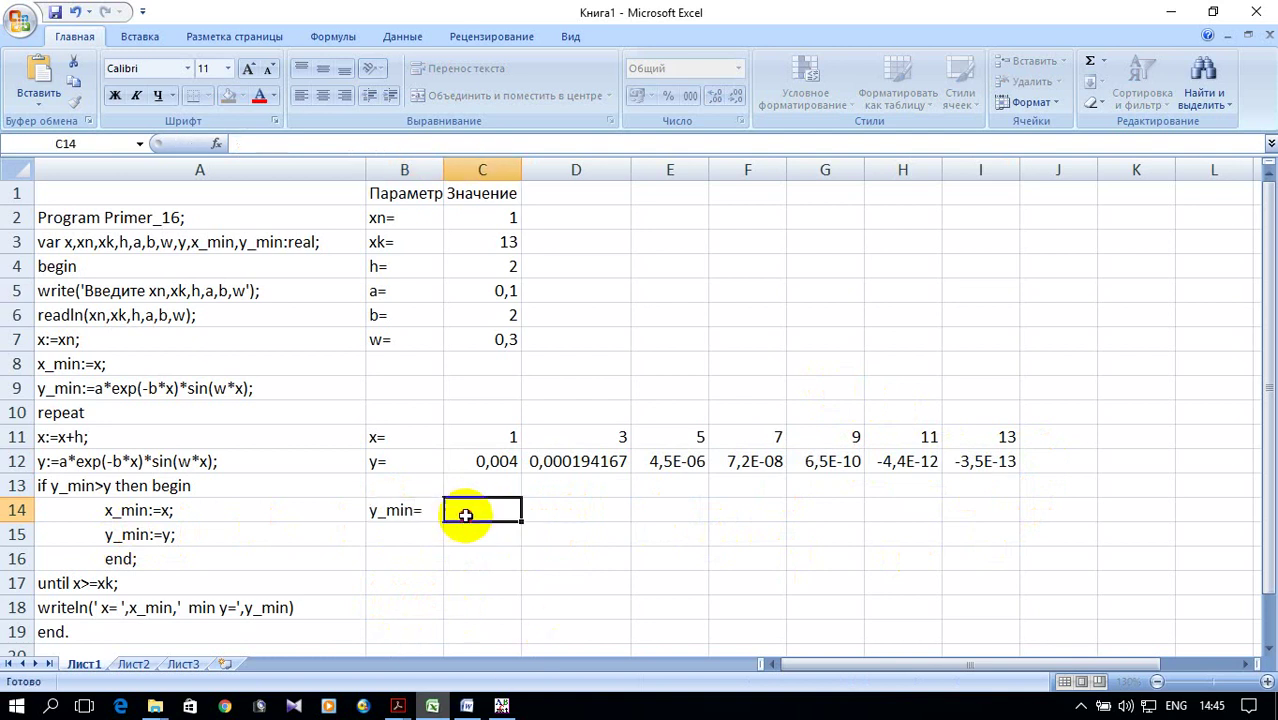
{"action": "left_click", "coordinate": [218, 144]}
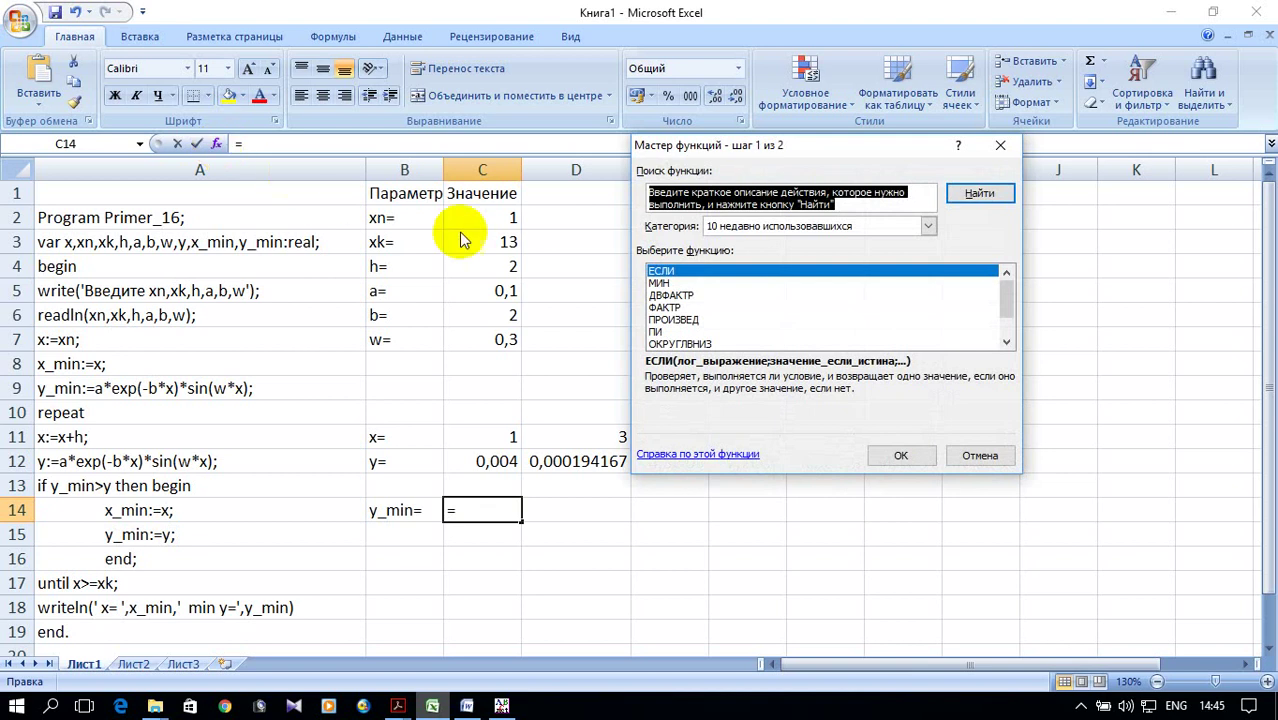
{"action": "left_click", "coordinate": [659, 284]}
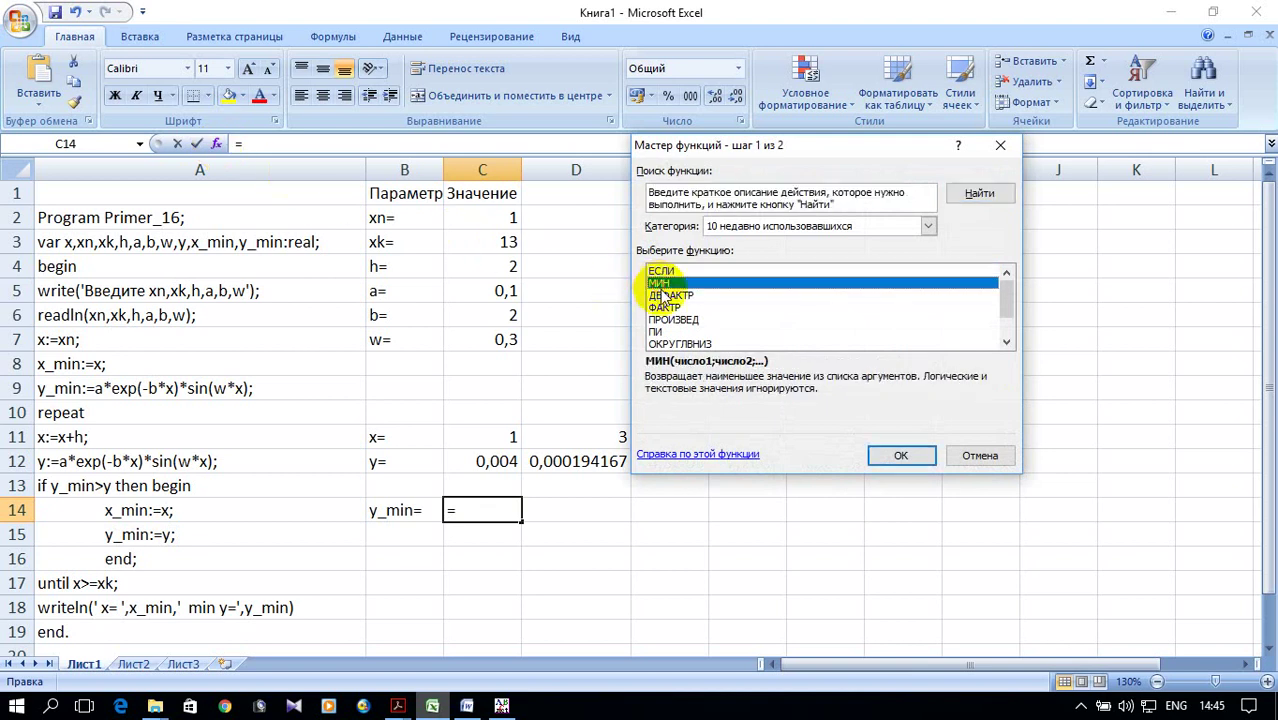
{"action": "left_click", "coordinate": [899, 455]}
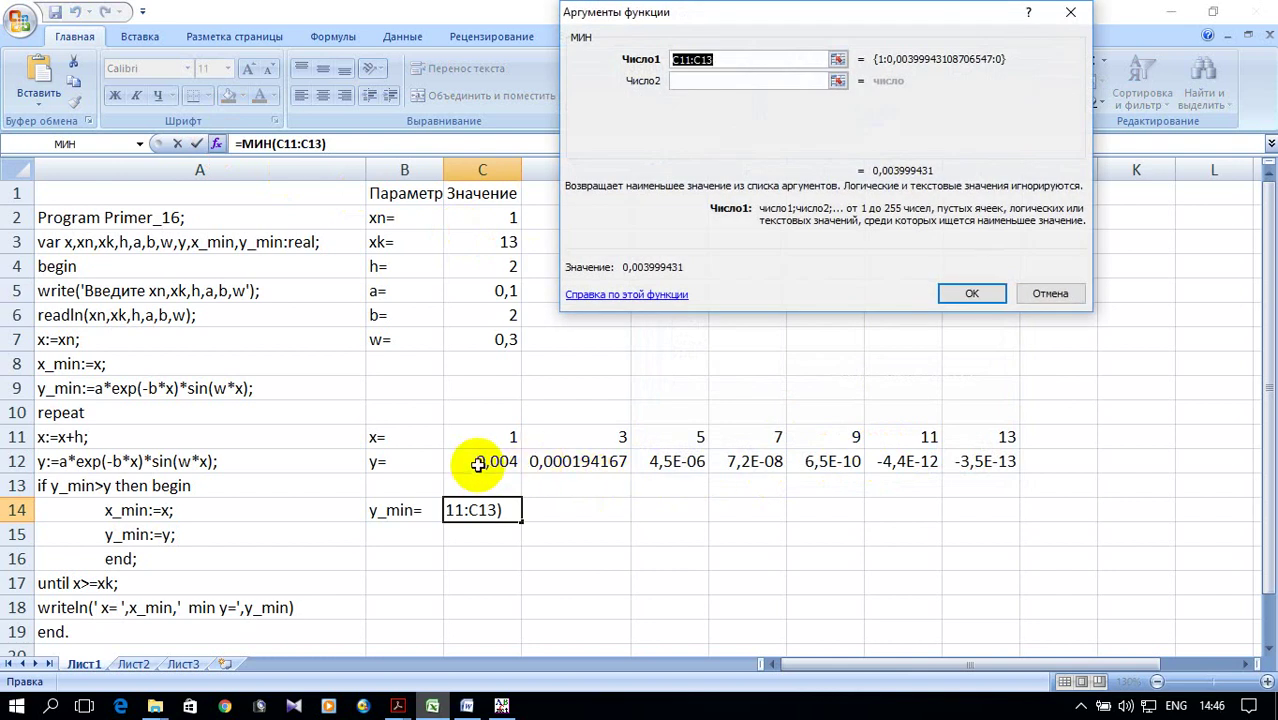
{"action": "left_click", "coordinate": [483, 462]}
{"action": "left_click_drag", "start_coordinate": [483, 462], "coordinate": [970, 457]}
{"action": "left_click", "coordinate": [971, 292]}
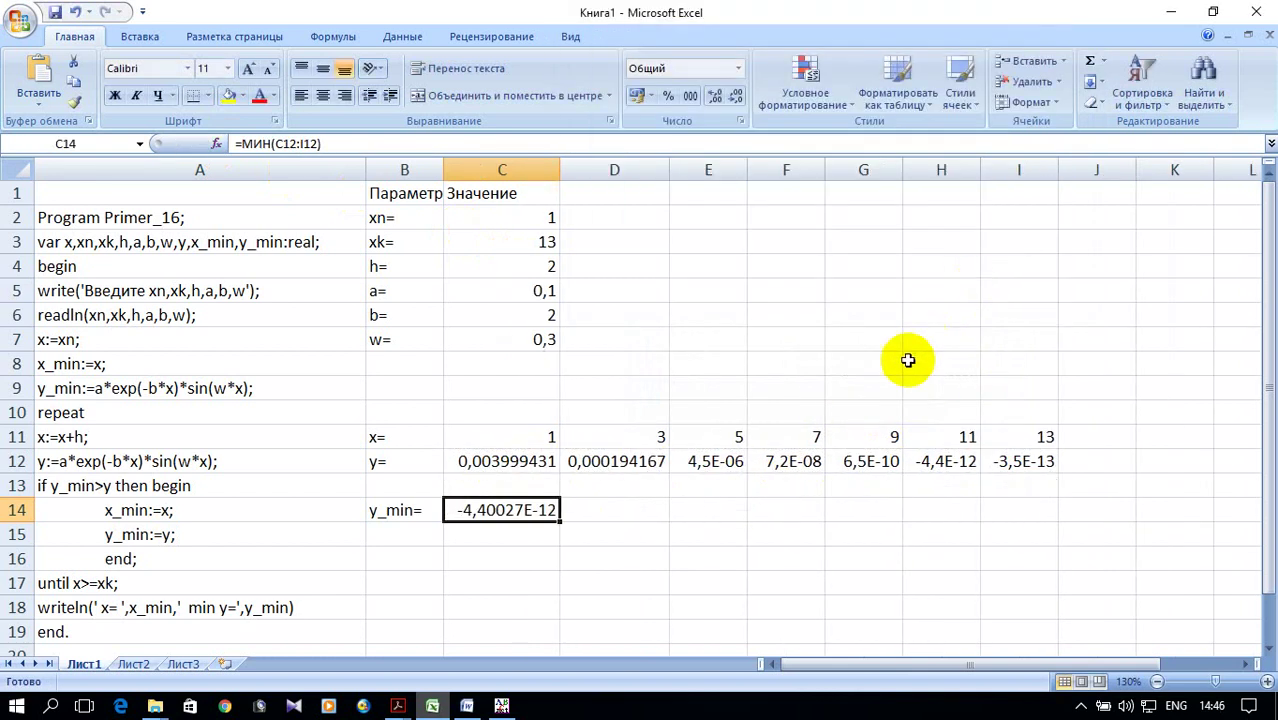
Step: Enter the label "x_min=" in B15
{"action": "left_click", "coordinate": [414, 533]}
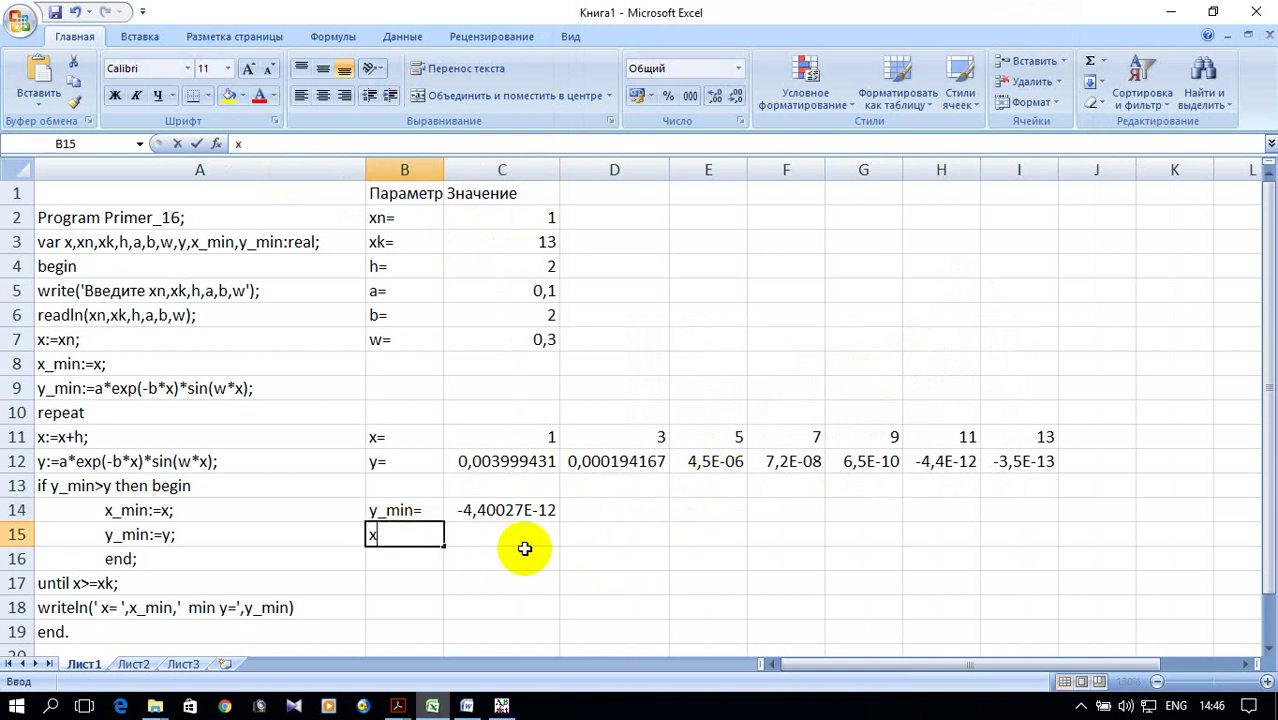
{"action": "type", "text": "x"}
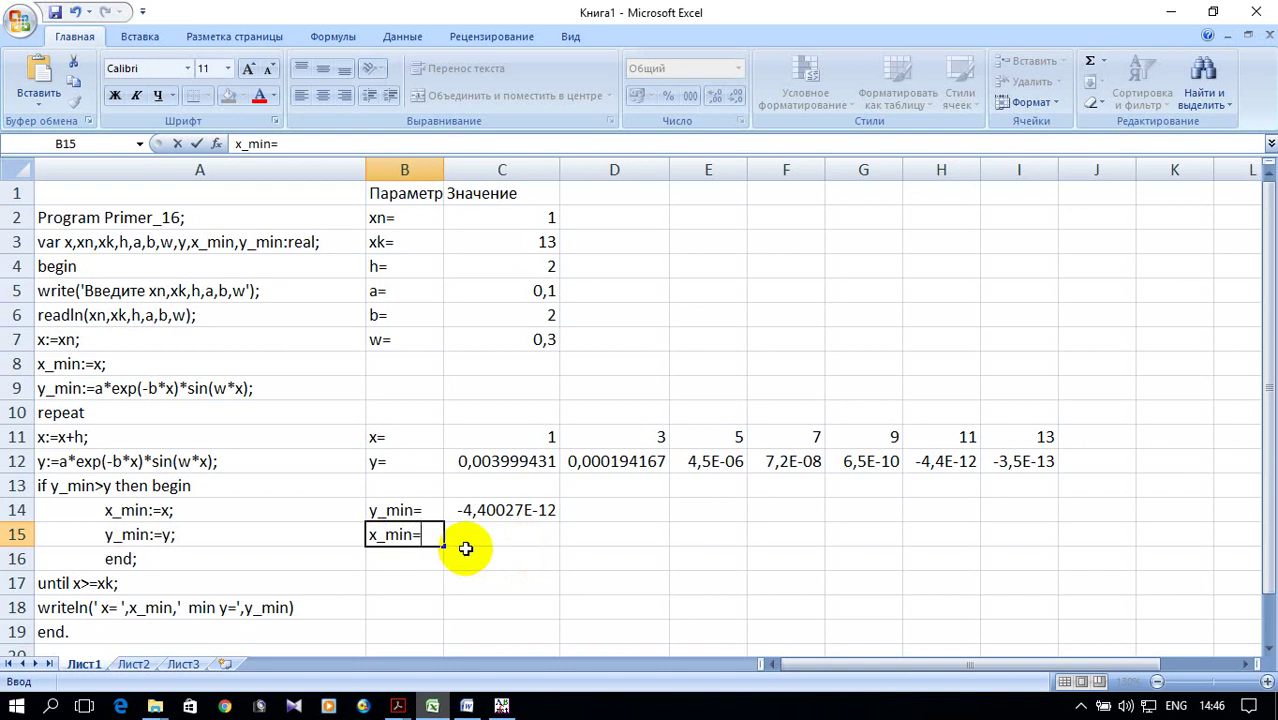
{"action": "type", "text": "_min="}
Step: Insert the ЕСЛИ function in C15 with the logical condition $C14=C12
{"action": "left_click", "coordinate": [500, 535]}
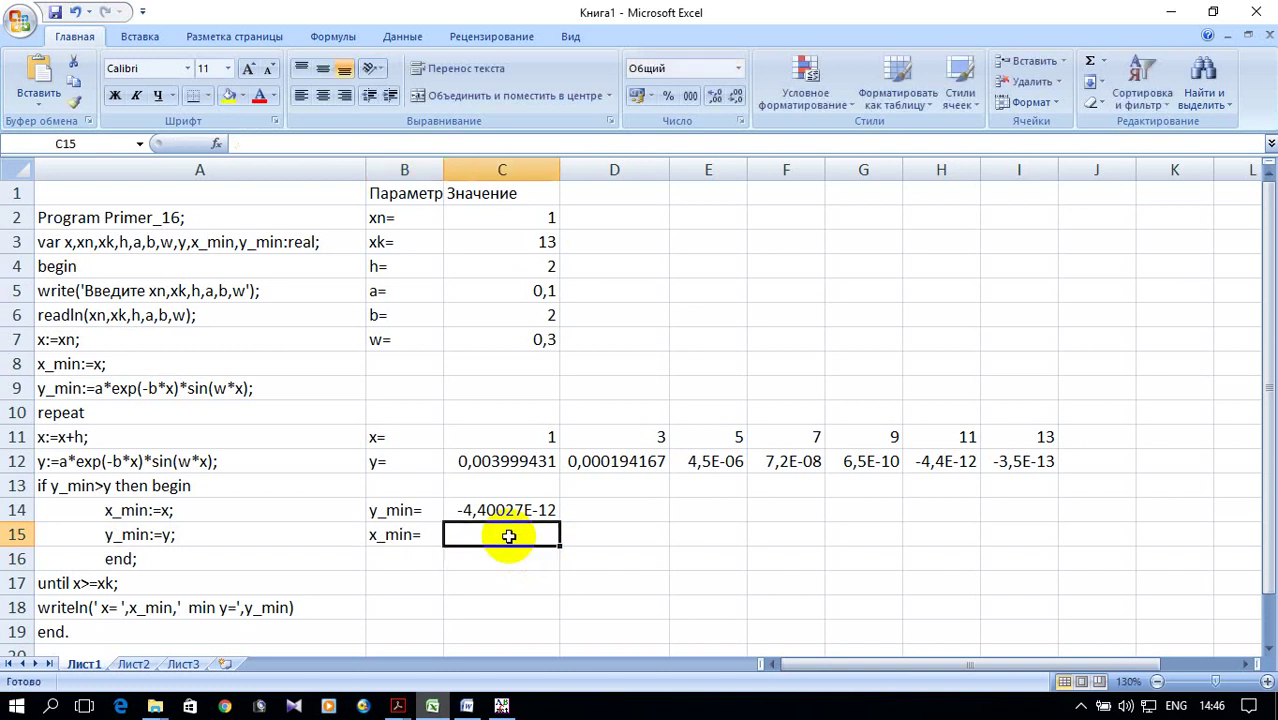
{"action": "left_click", "coordinate": [216, 144]}
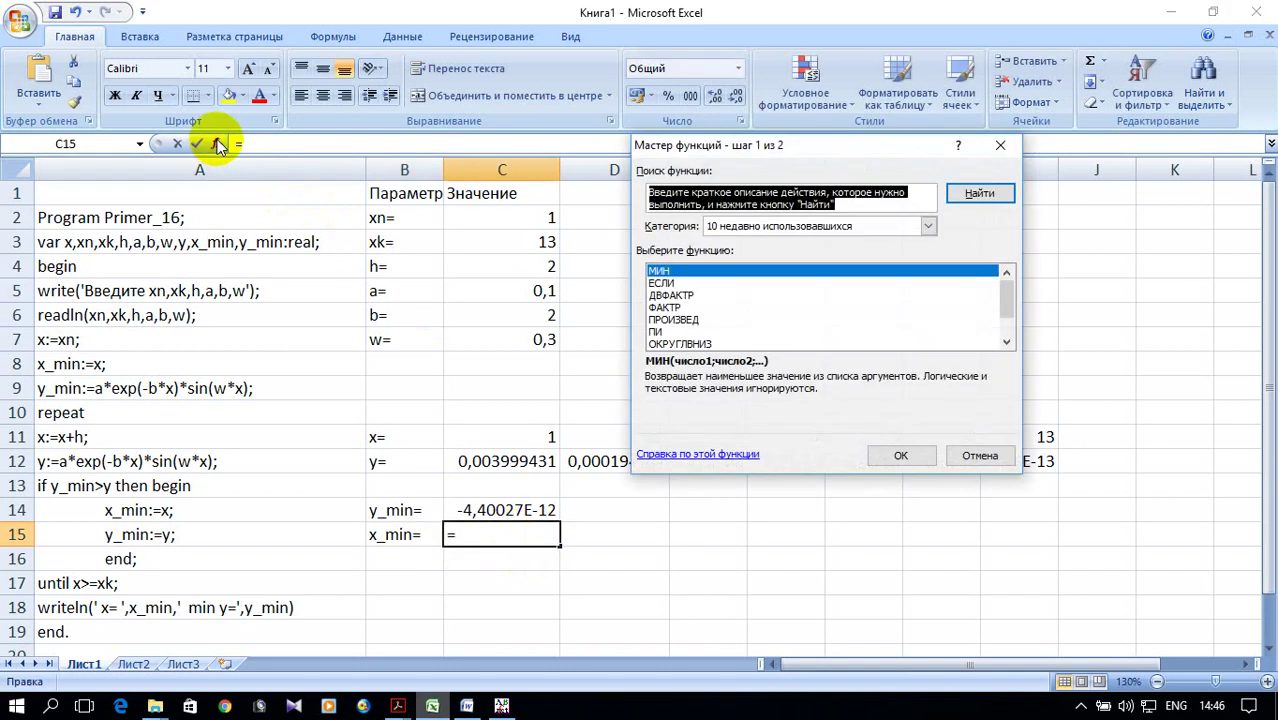
{"action": "left_click", "coordinate": [670, 284]}
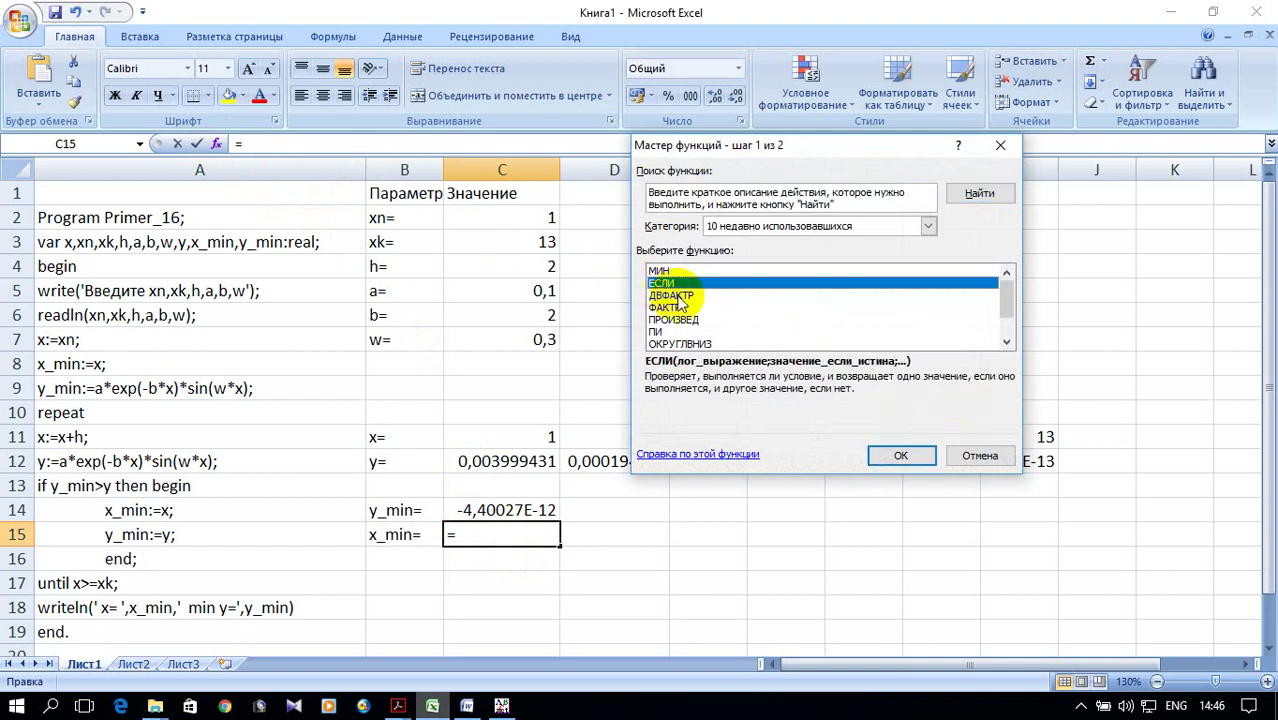
{"action": "left_click", "coordinate": [880, 460]}
{"action": "left_click_drag", "start_coordinate": [853, 97], "coordinate": [855, 98]}
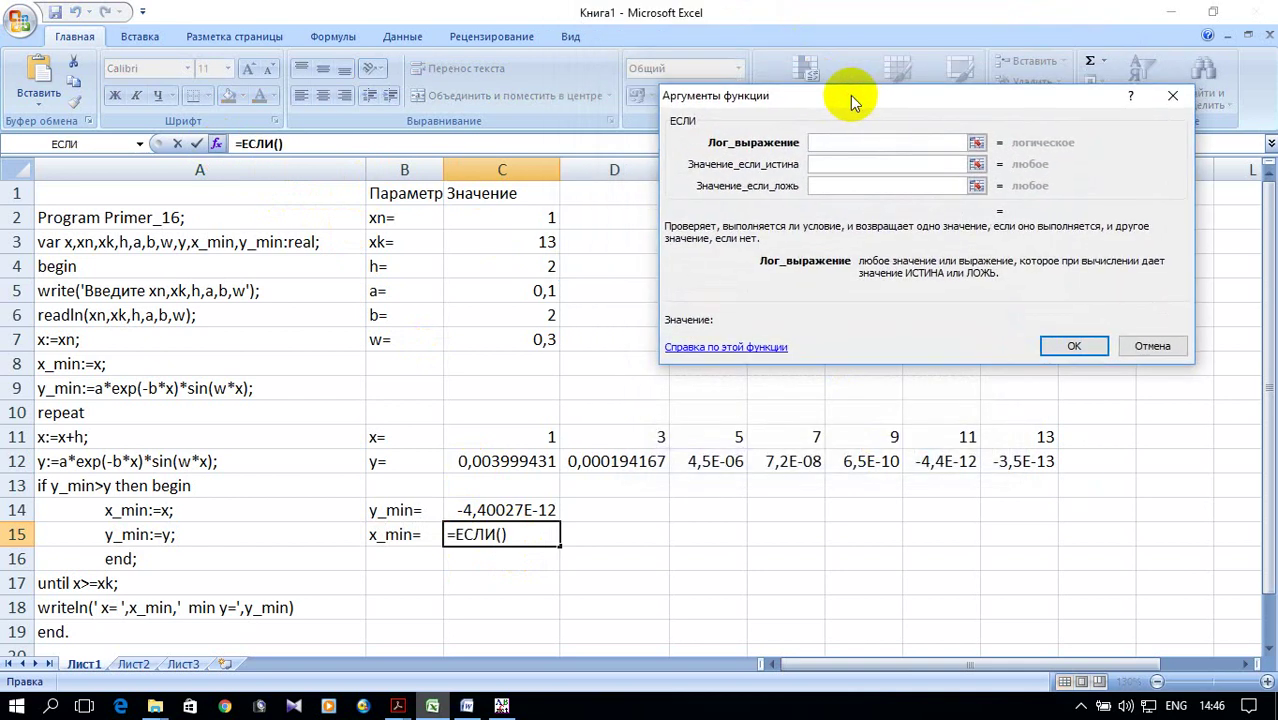
{"action": "left_click", "coordinate": [502, 510]}
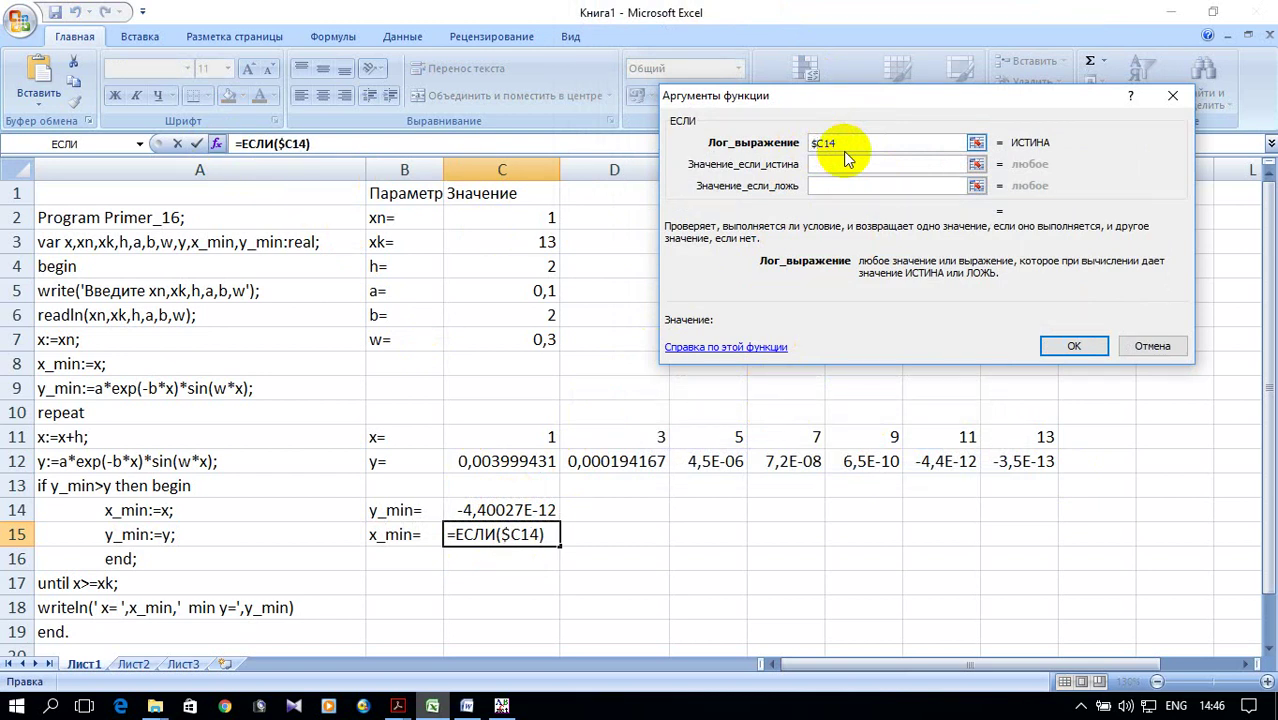
{"action": "left_click", "coordinate": [825, 166]}
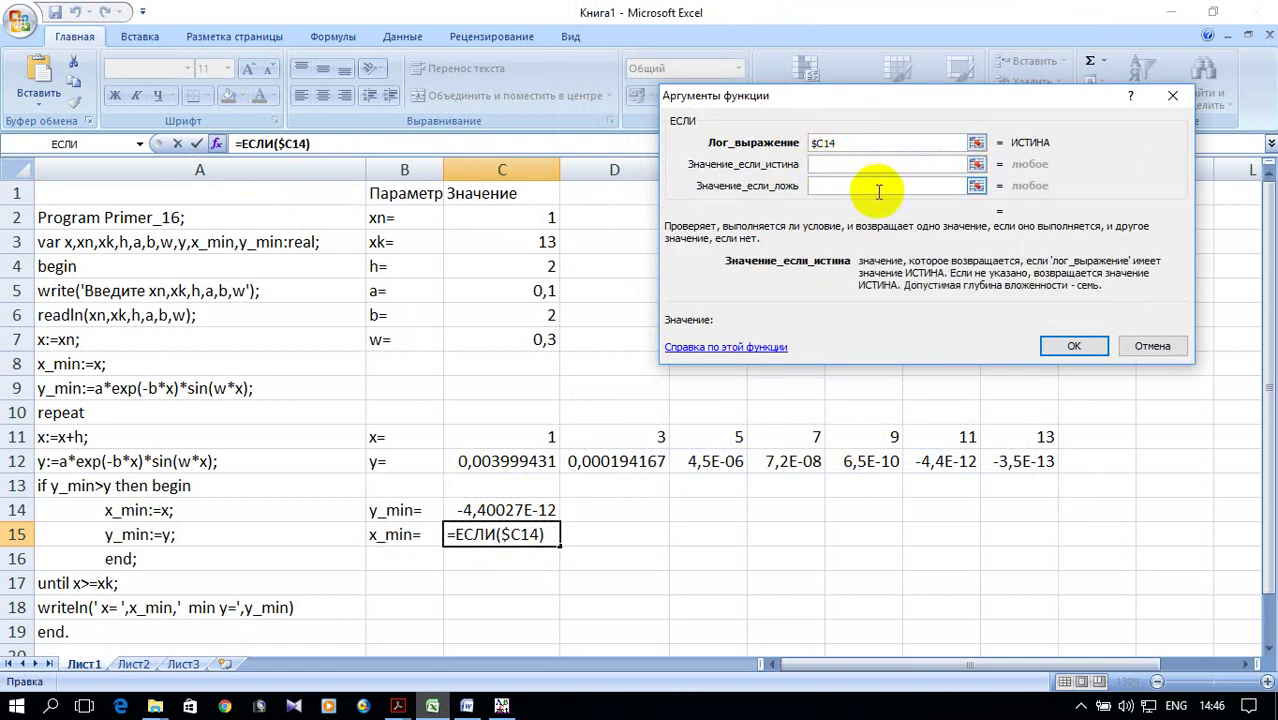
{"action": "left_click", "coordinate": [864, 142]}
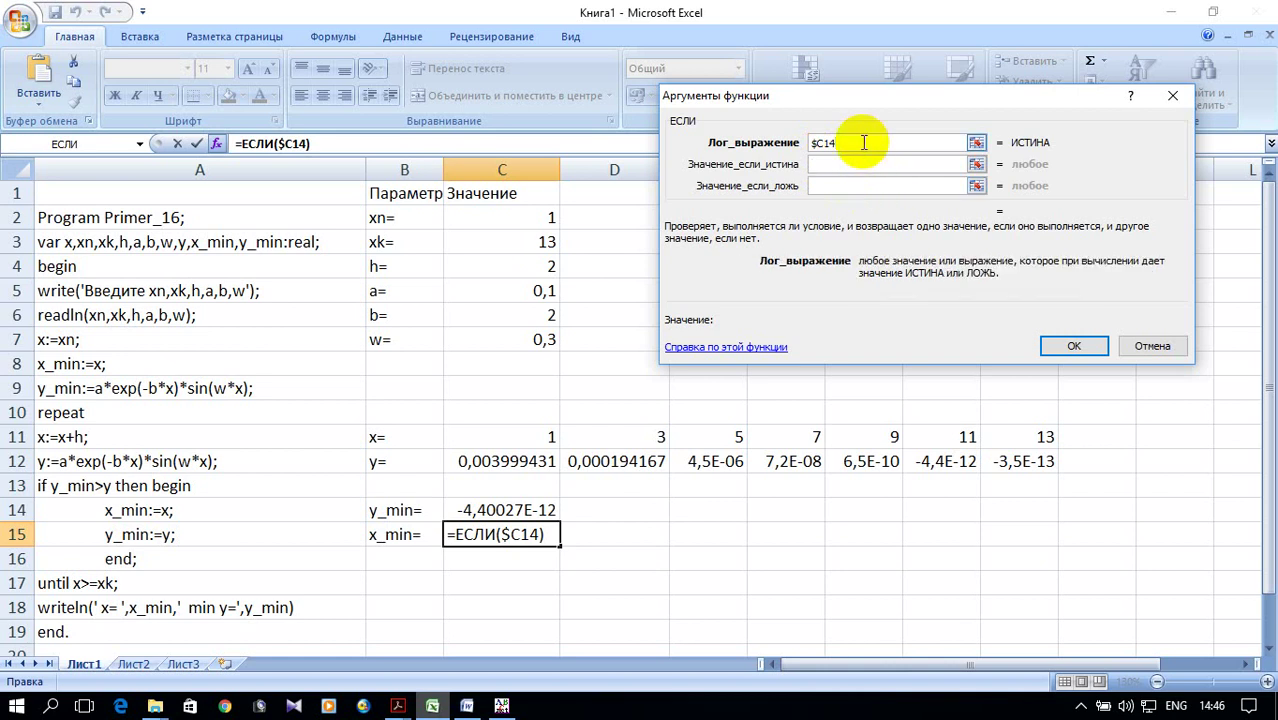
{"action": "type", "text": "="}
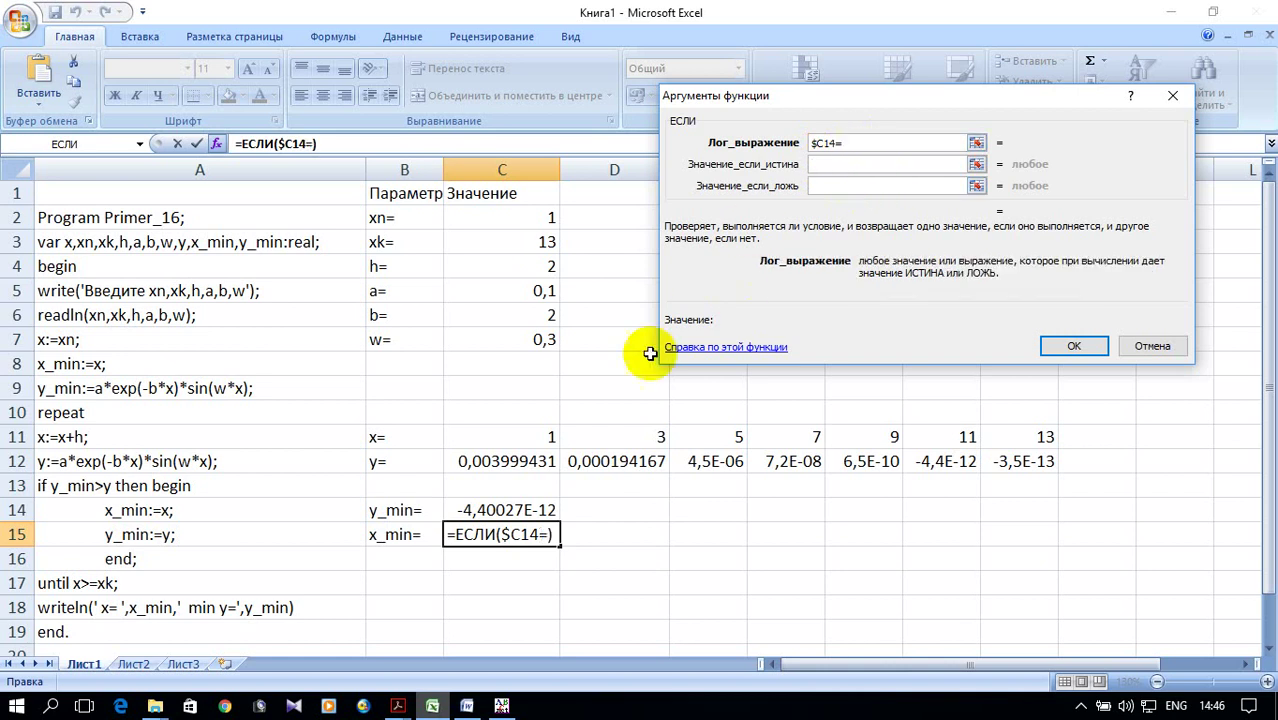
{"action": "left_click", "coordinate": [520, 458]}
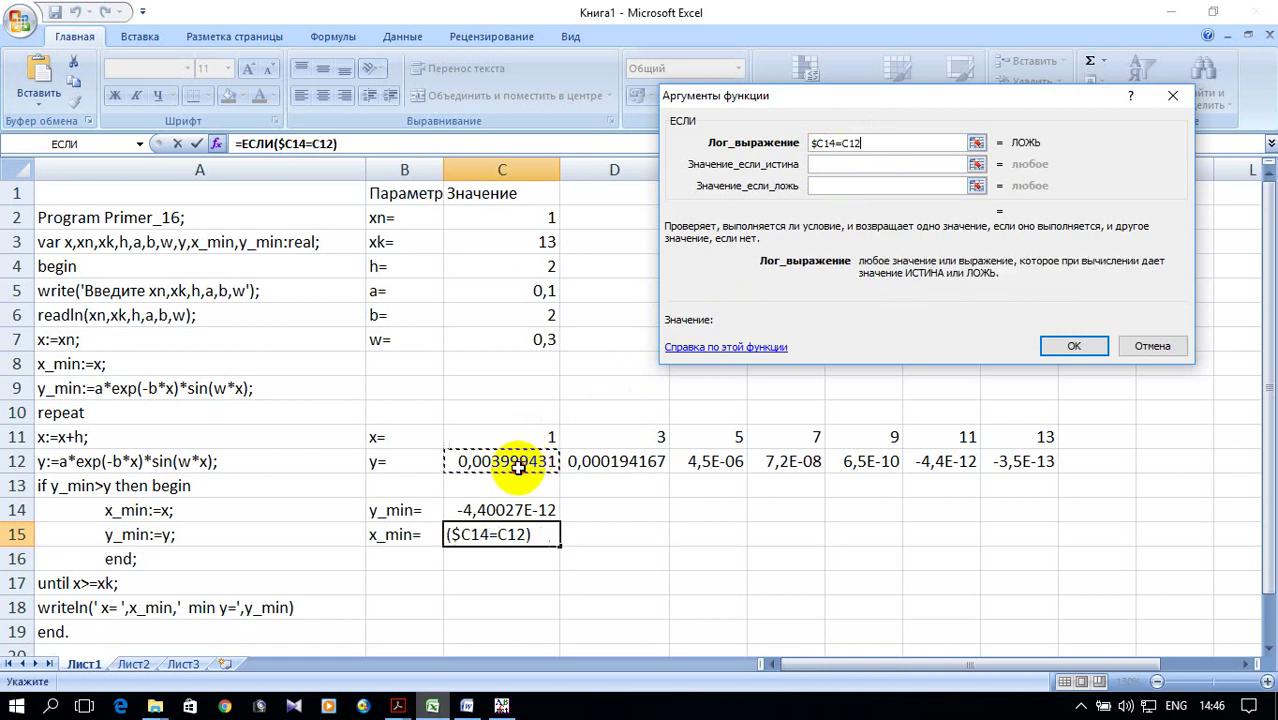
Step: Complete the C15 ЕСЛИ formula with C11 if true and " " if false, and fill it across to I15
{"action": "left_click", "coordinate": [832, 165]}
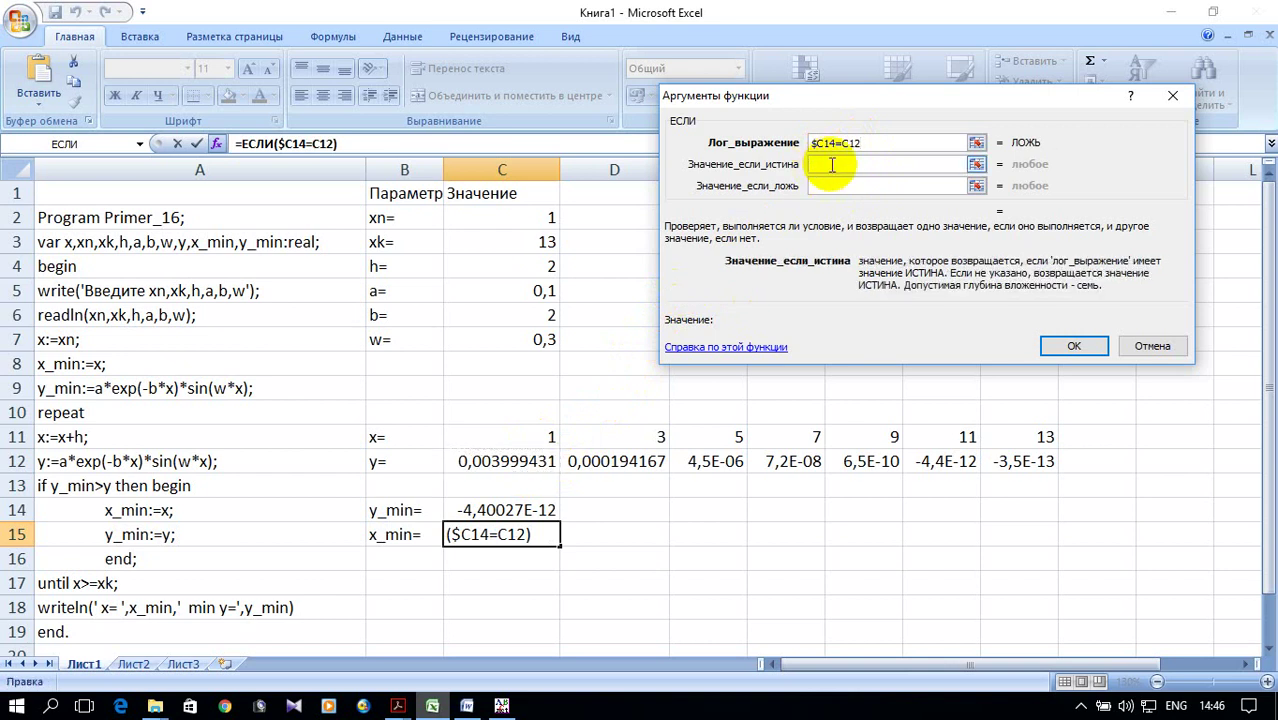
{"action": "left_click", "coordinate": [525, 437]}
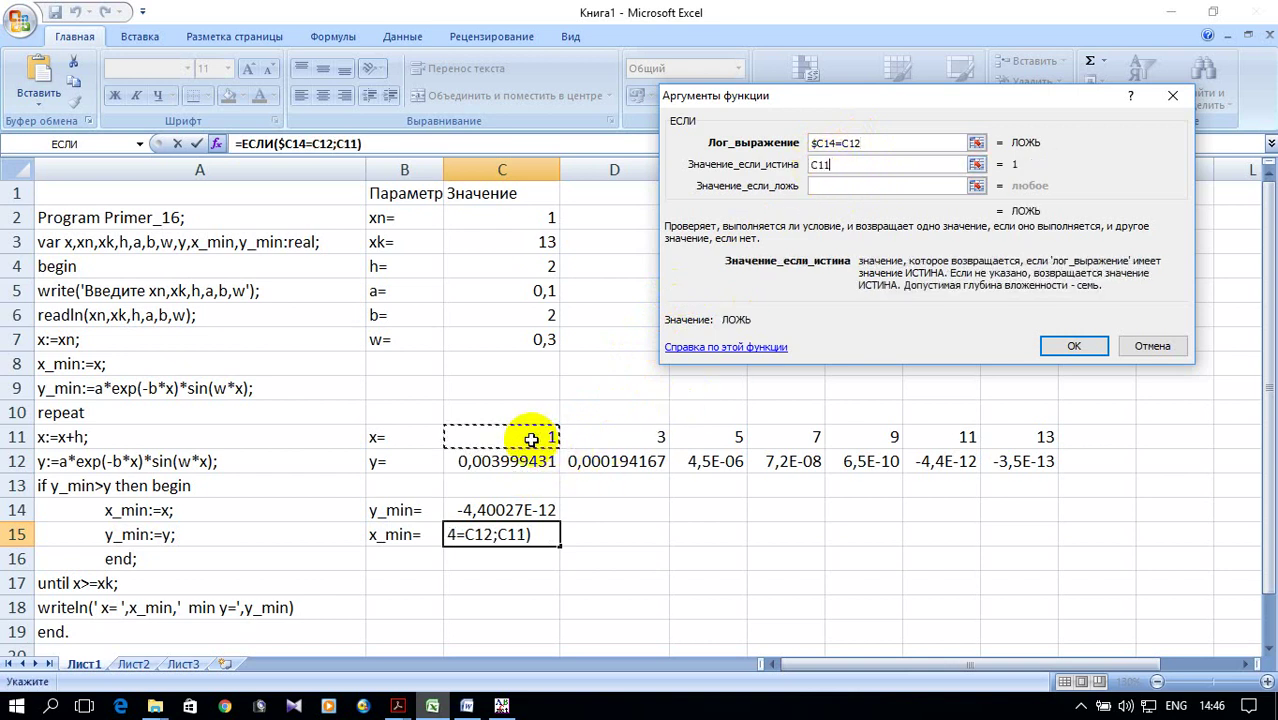
{"action": "left_click", "coordinate": [832, 186]}
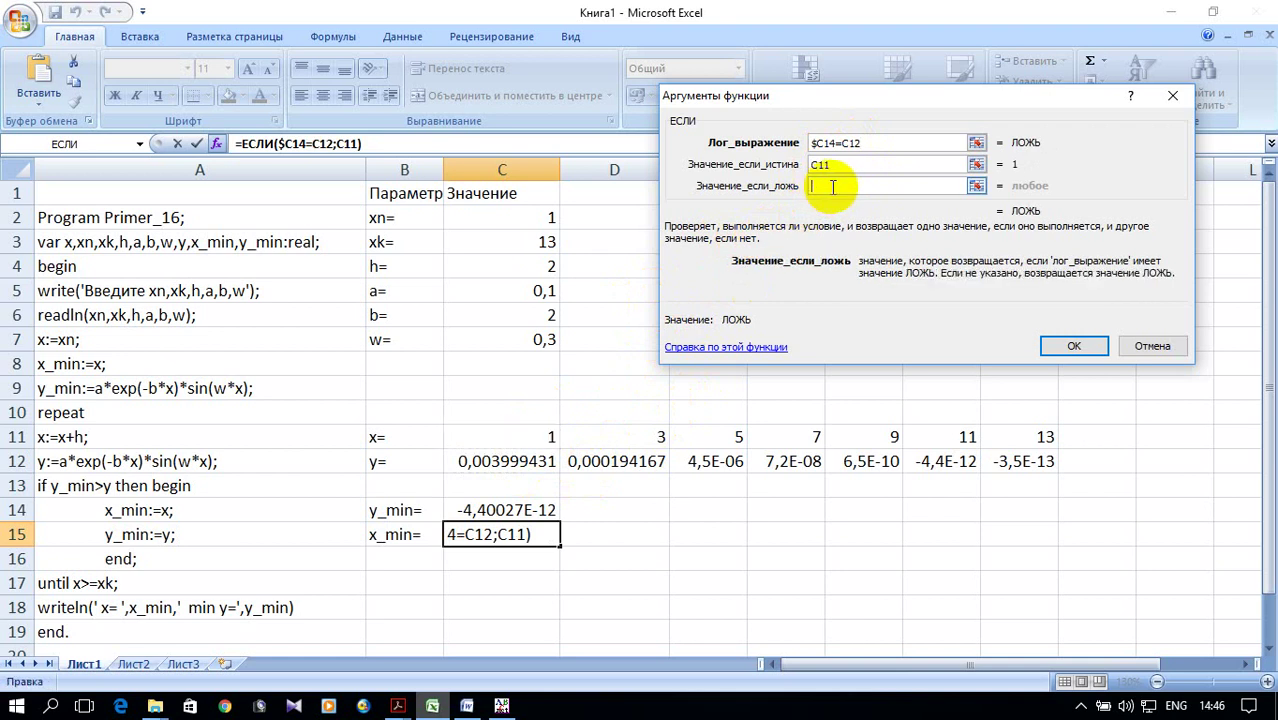
{"action": "type", "text": "\""}
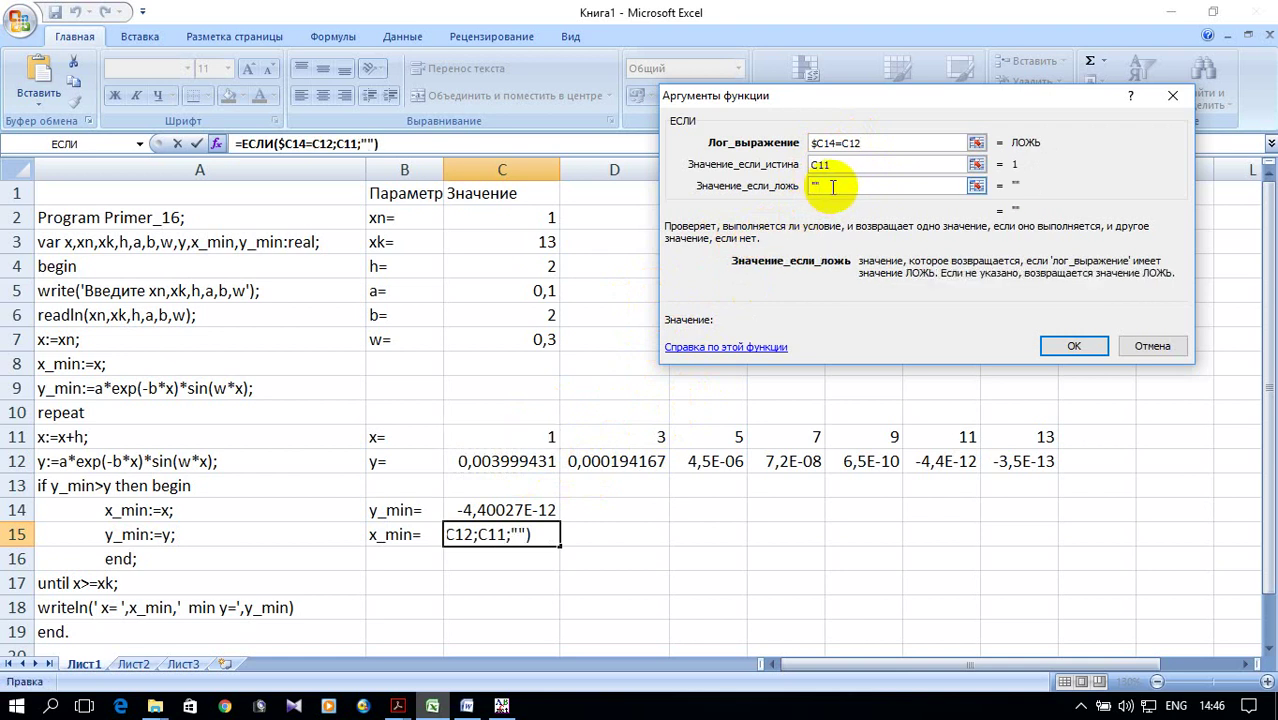
{"action": "left_click", "coordinate": [1097, 355]}
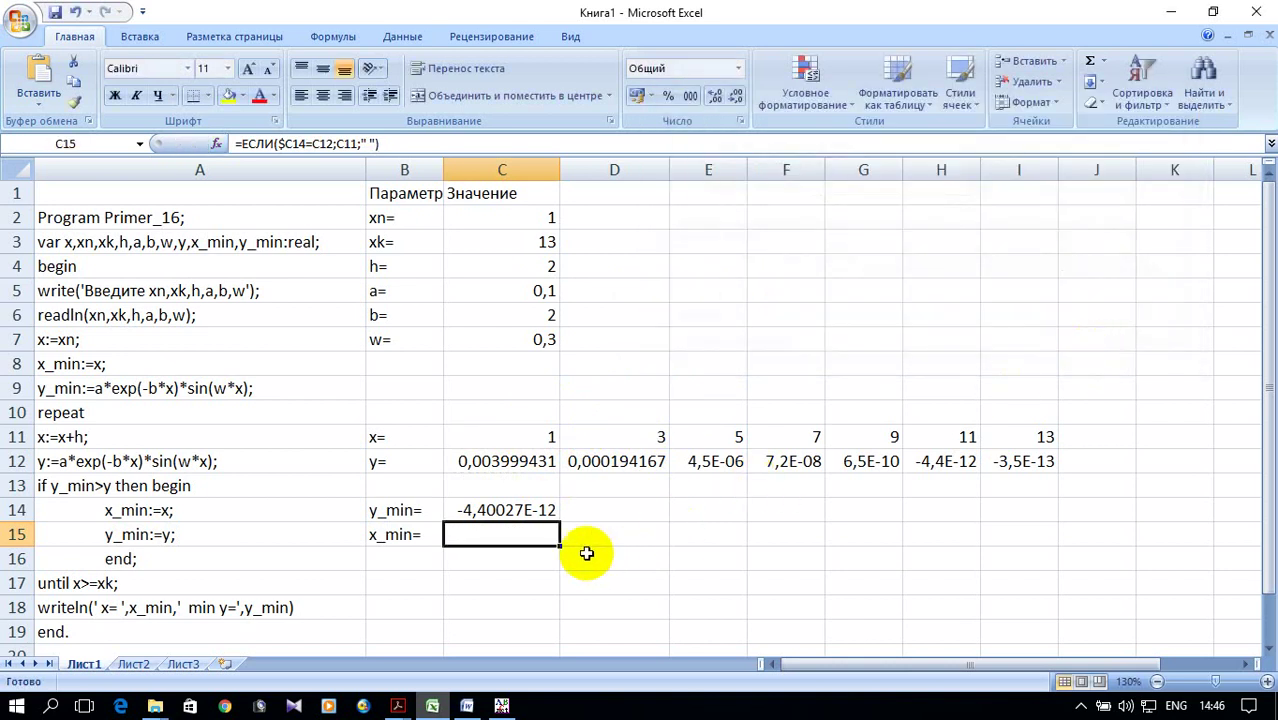
{"action": "left_click_drag", "start_coordinate": [560, 548], "coordinate": [1032, 538]}
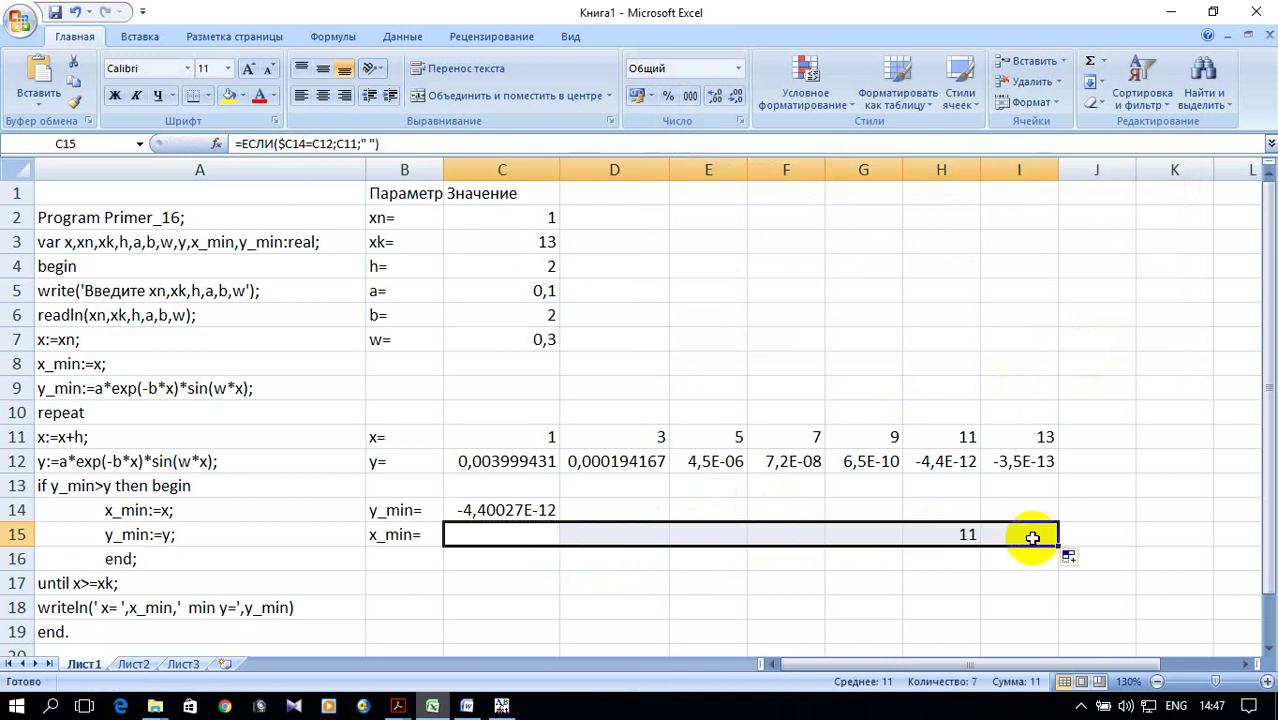
{"action": "left_click", "coordinate": [898, 608]}
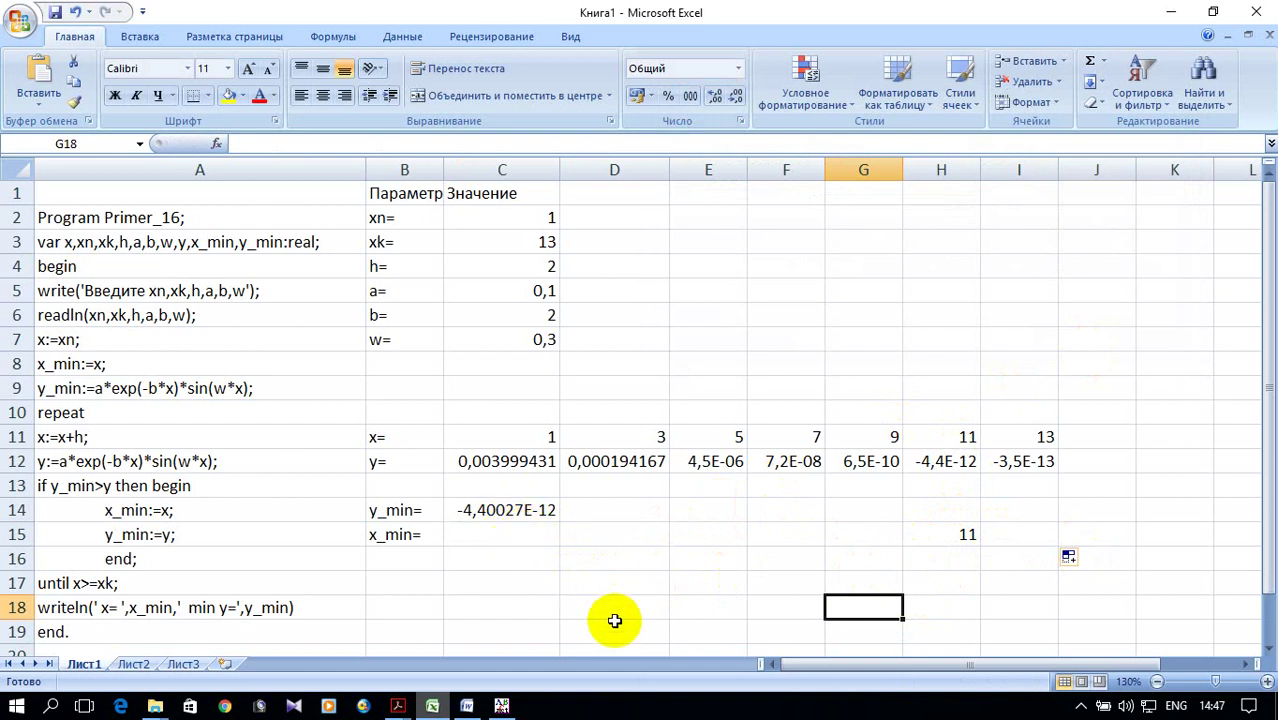
Step: Switch to PascalABC.NET to compare the program's output with the sheet's x_min and y_min, and return to Excel
{"action": "left_click", "coordinate": [530, 712]}
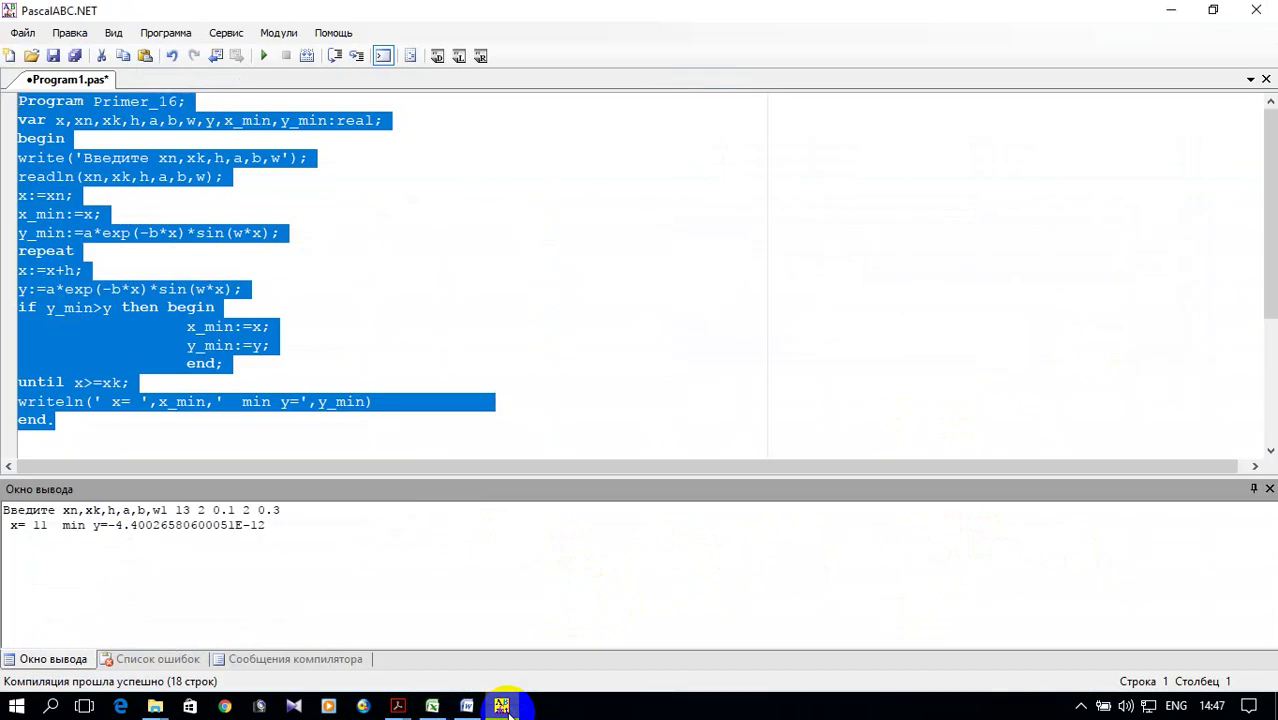
{"action": "left_click", "coordinate": [503, 708]}
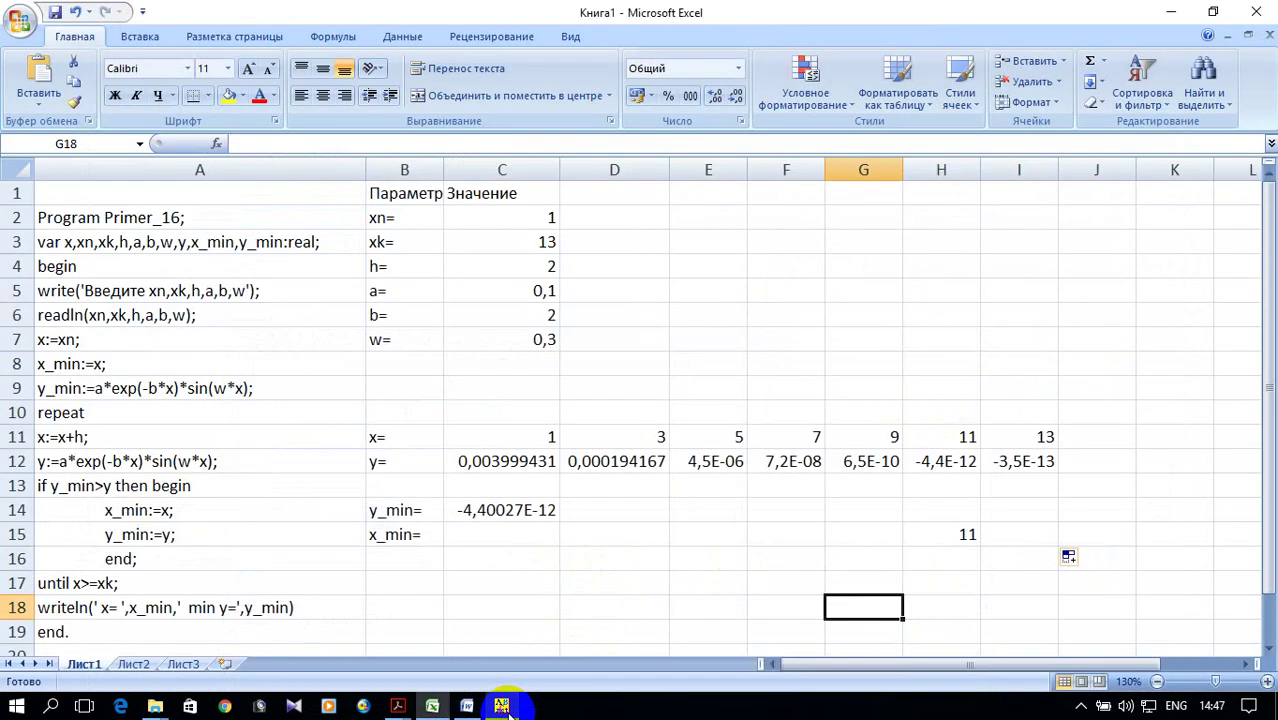
{"action": "left_click", "coordinate": [503, 708]}
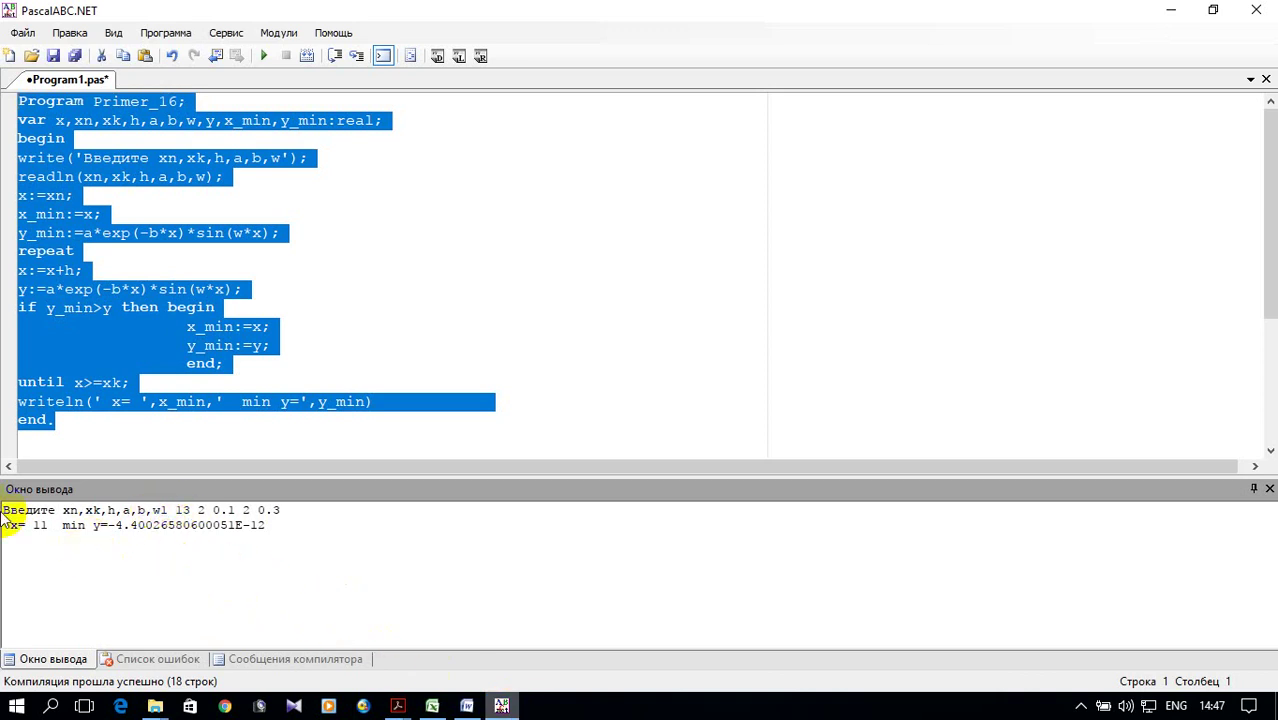
{"action": "left_click", "coordinate": [431, 704]}
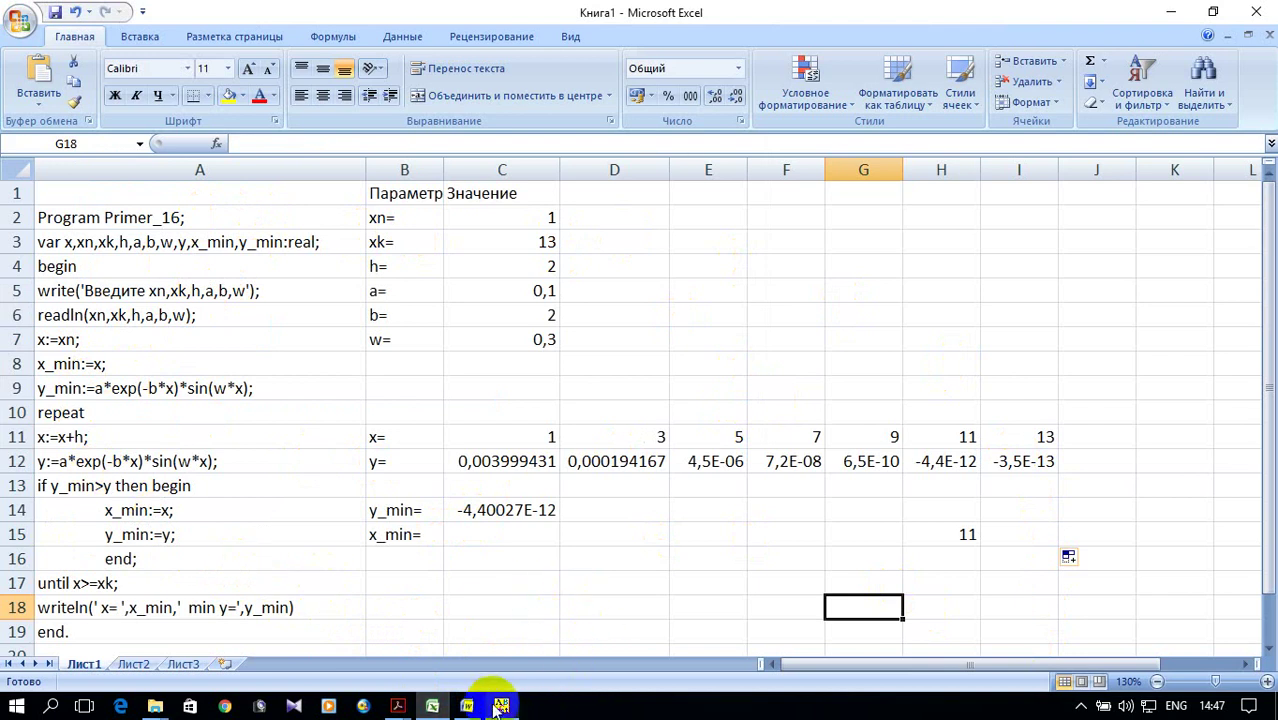
{"action": "mouse_move", "coordinate": [467, 706]}
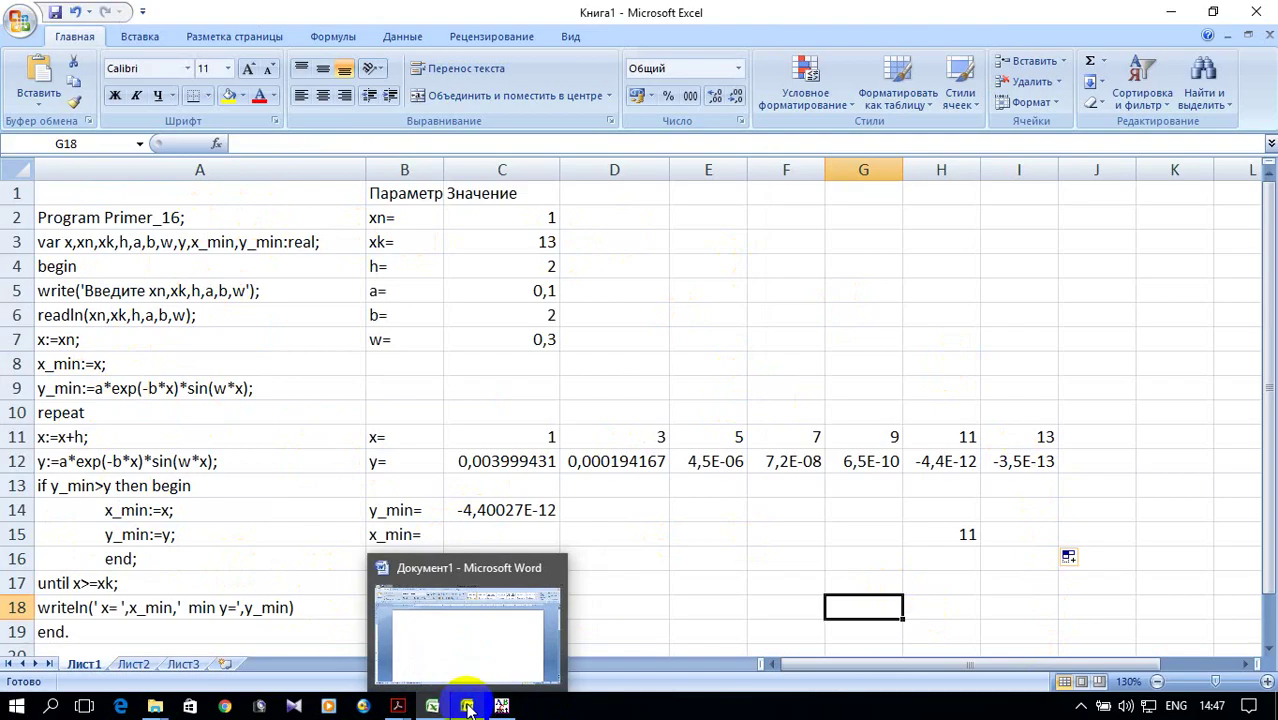
Step: Copy the full task statement text from Example_16.pdf in Adobe Acrobat Reader and return to the blank Word document
{"action": "left_click", "coordinate": [467, 707]}
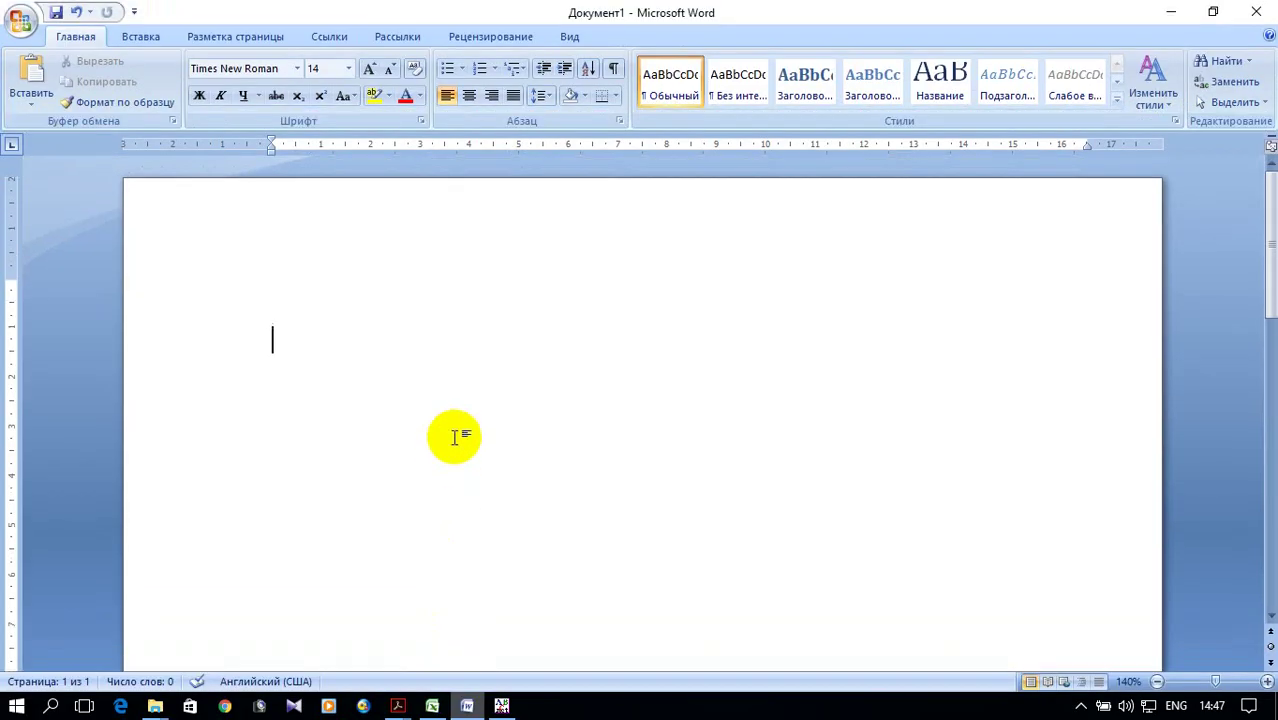
{"action": "left_click", "coordinate": [262, 294]}
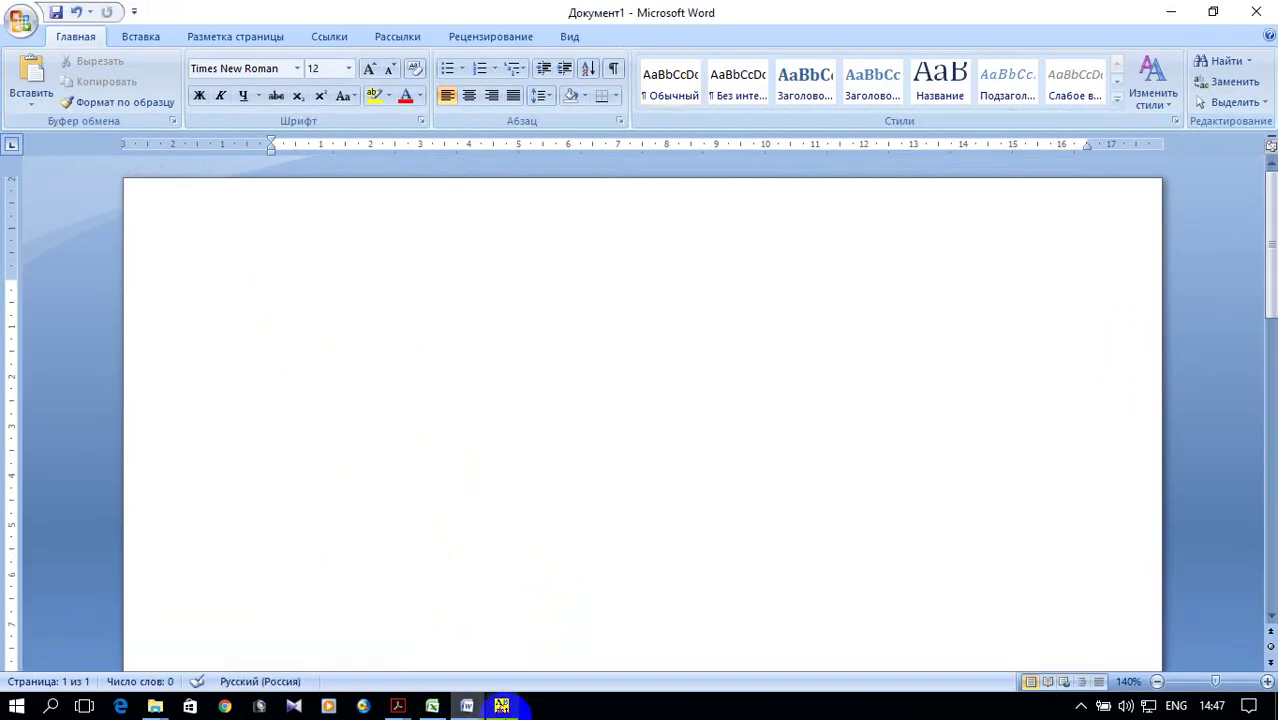
{"action": "left_click", "coordinate": [398, 706]}
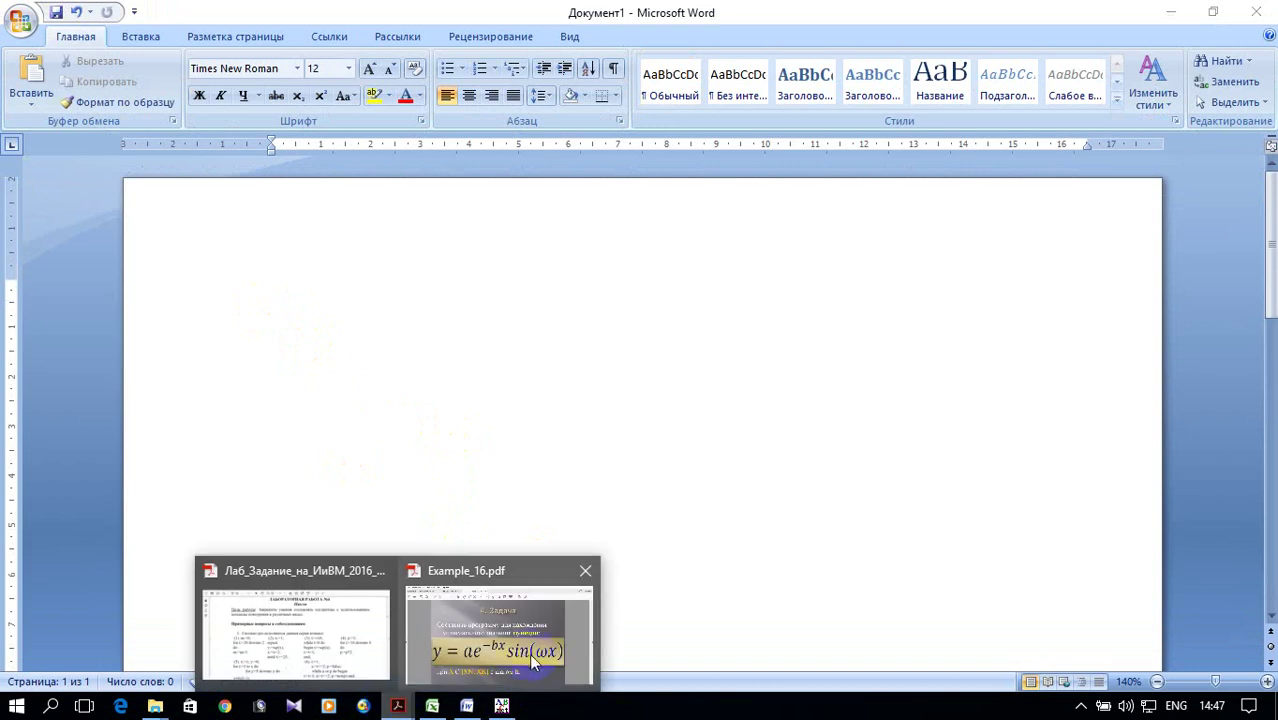
{"action": "left_click", "coordinate": [563, 678]}
{"action": "left_click_drag", "start_coordinate": [224, 287], "coordinate": [781, 600]}
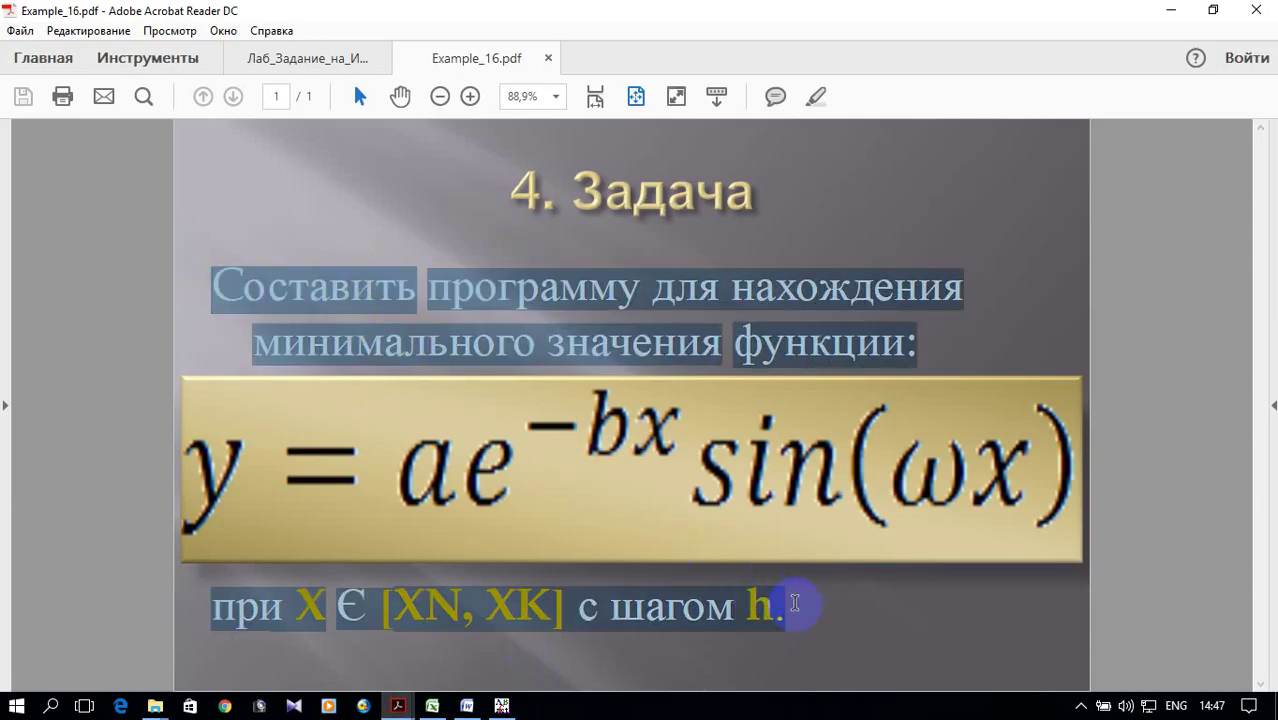
{"action": "right_click", "coordinate": [603, 310]}
{"action": "left_click", "coordinate": [640, 300]}
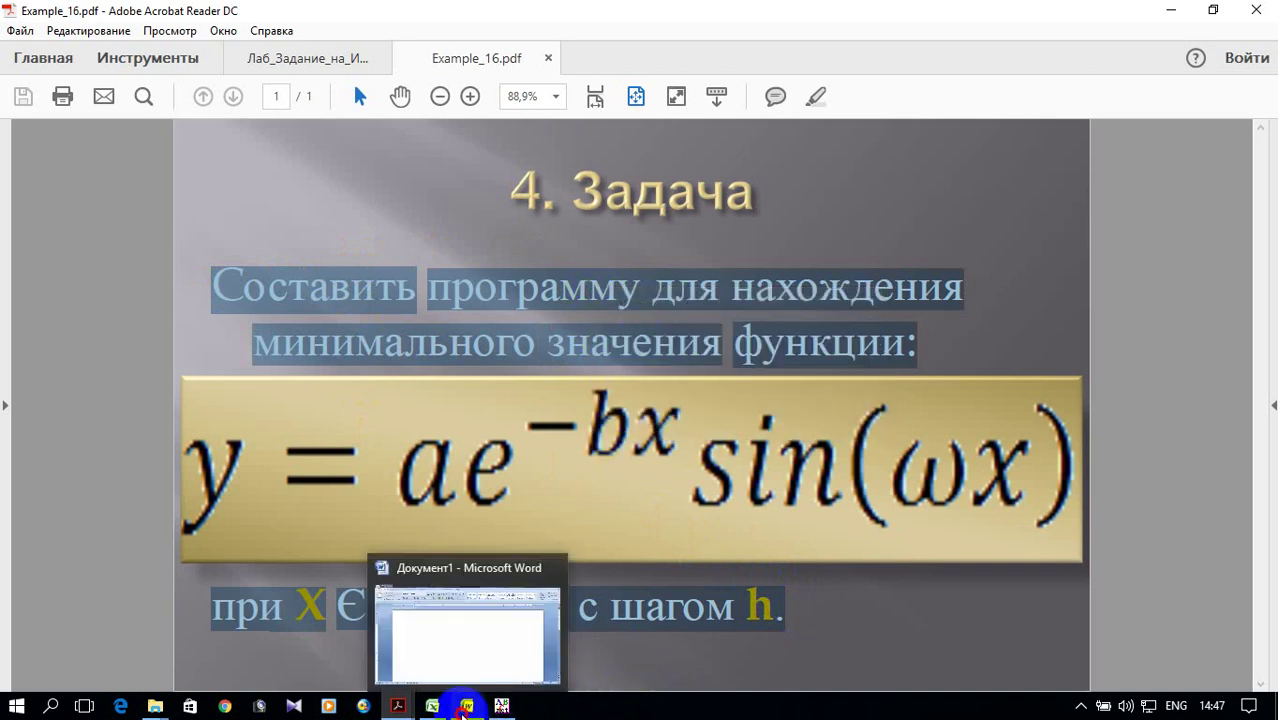
{"action": "left_click", "coordinate": [467, 706]}
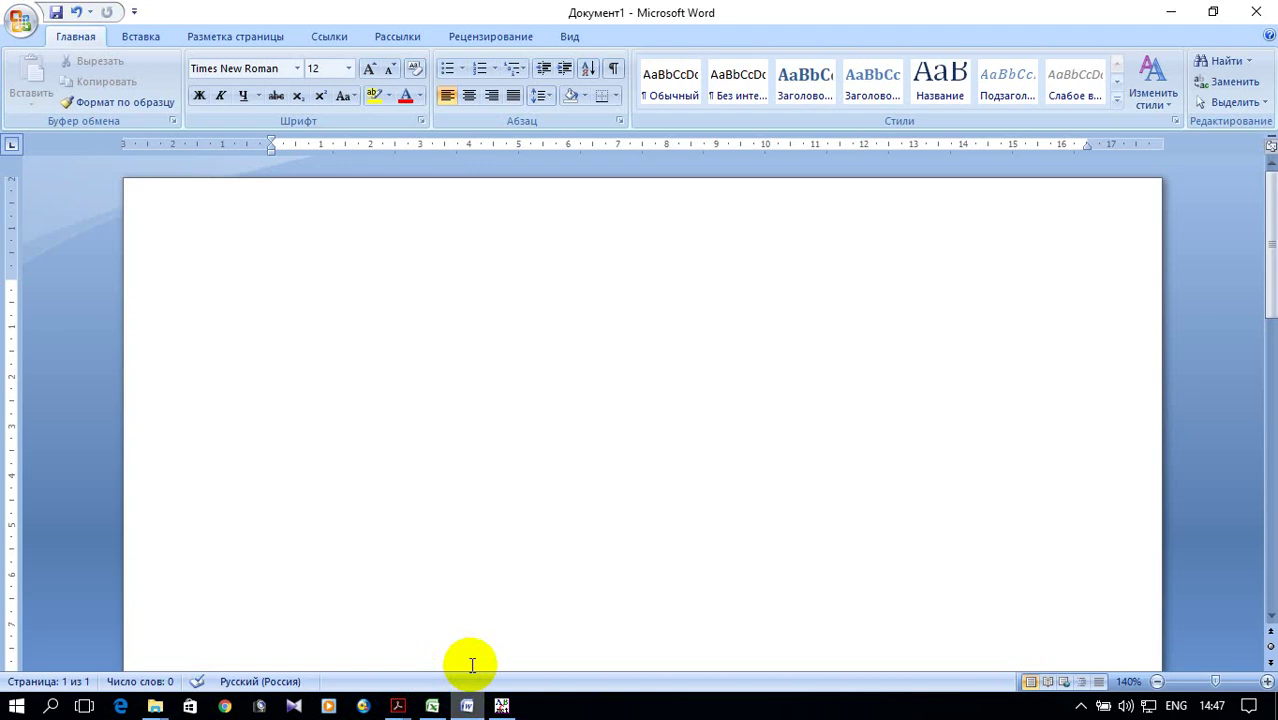